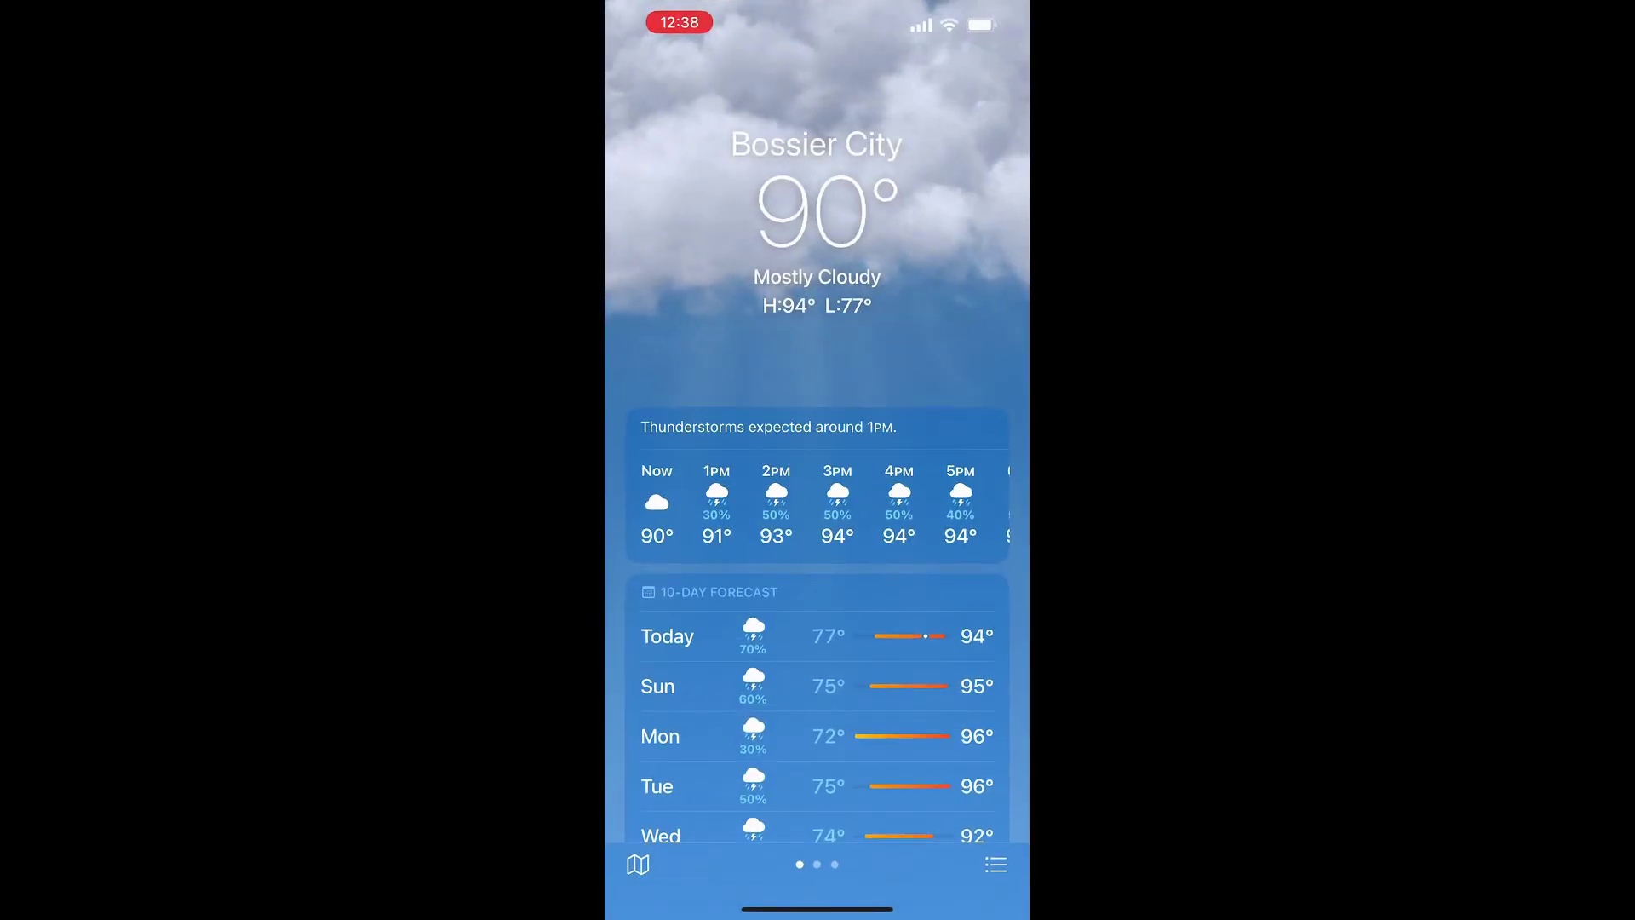
# Browse the Bossier City 10-day forecast and scroll back and forth through the hourly strip
pyautogui.scroll(-5, 818, 511)
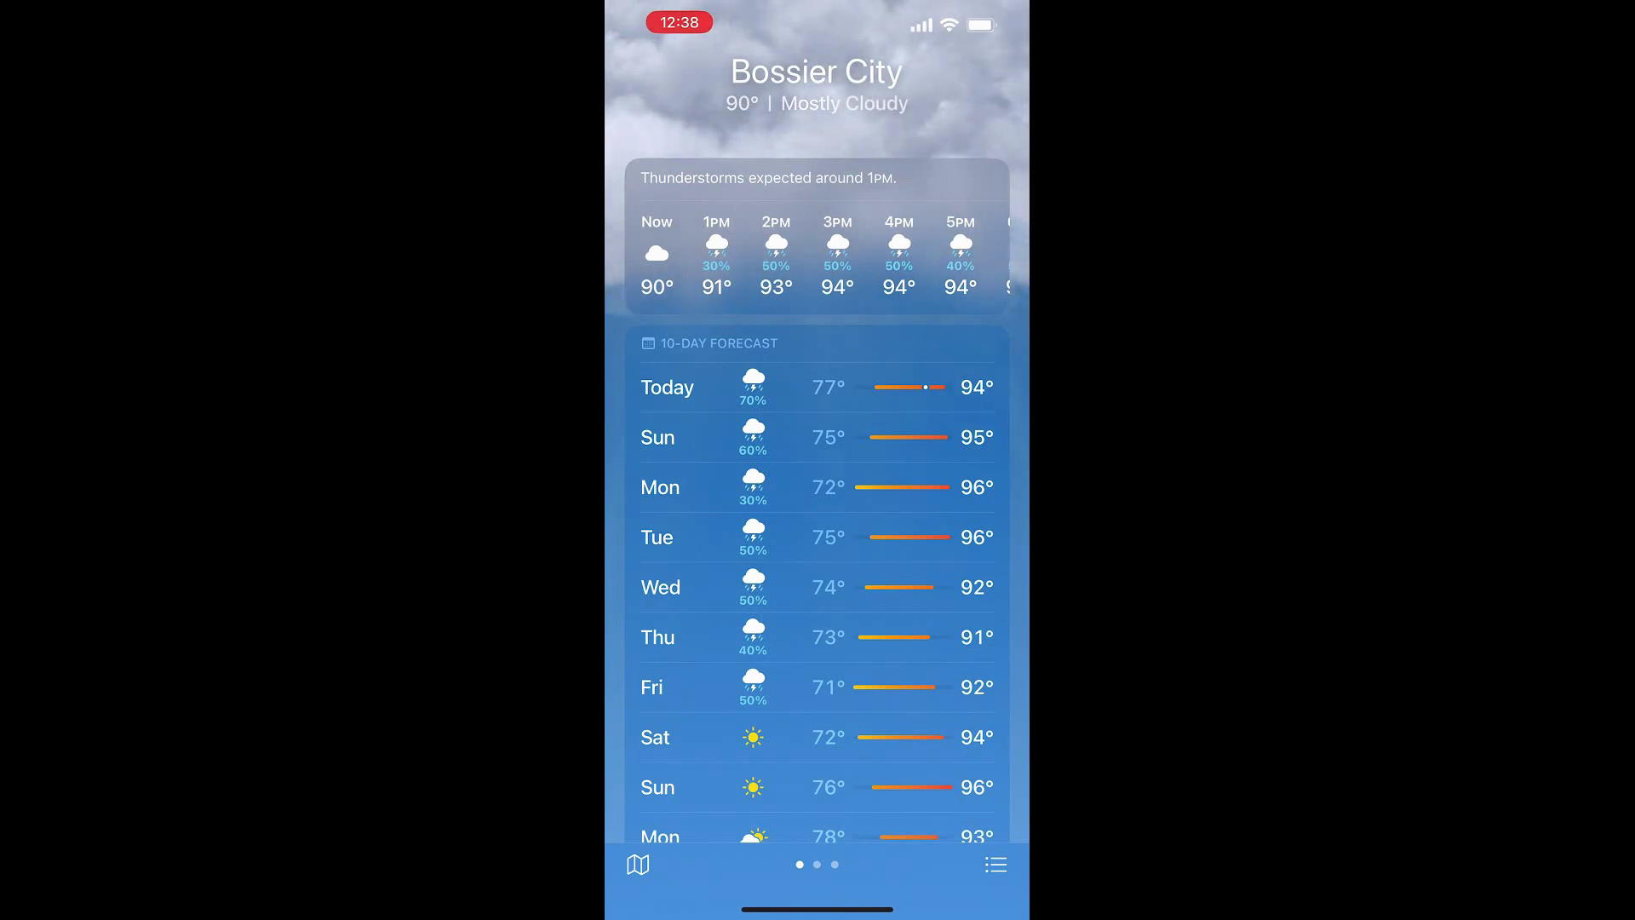
pyautogui.scroll(3, 817, 511)
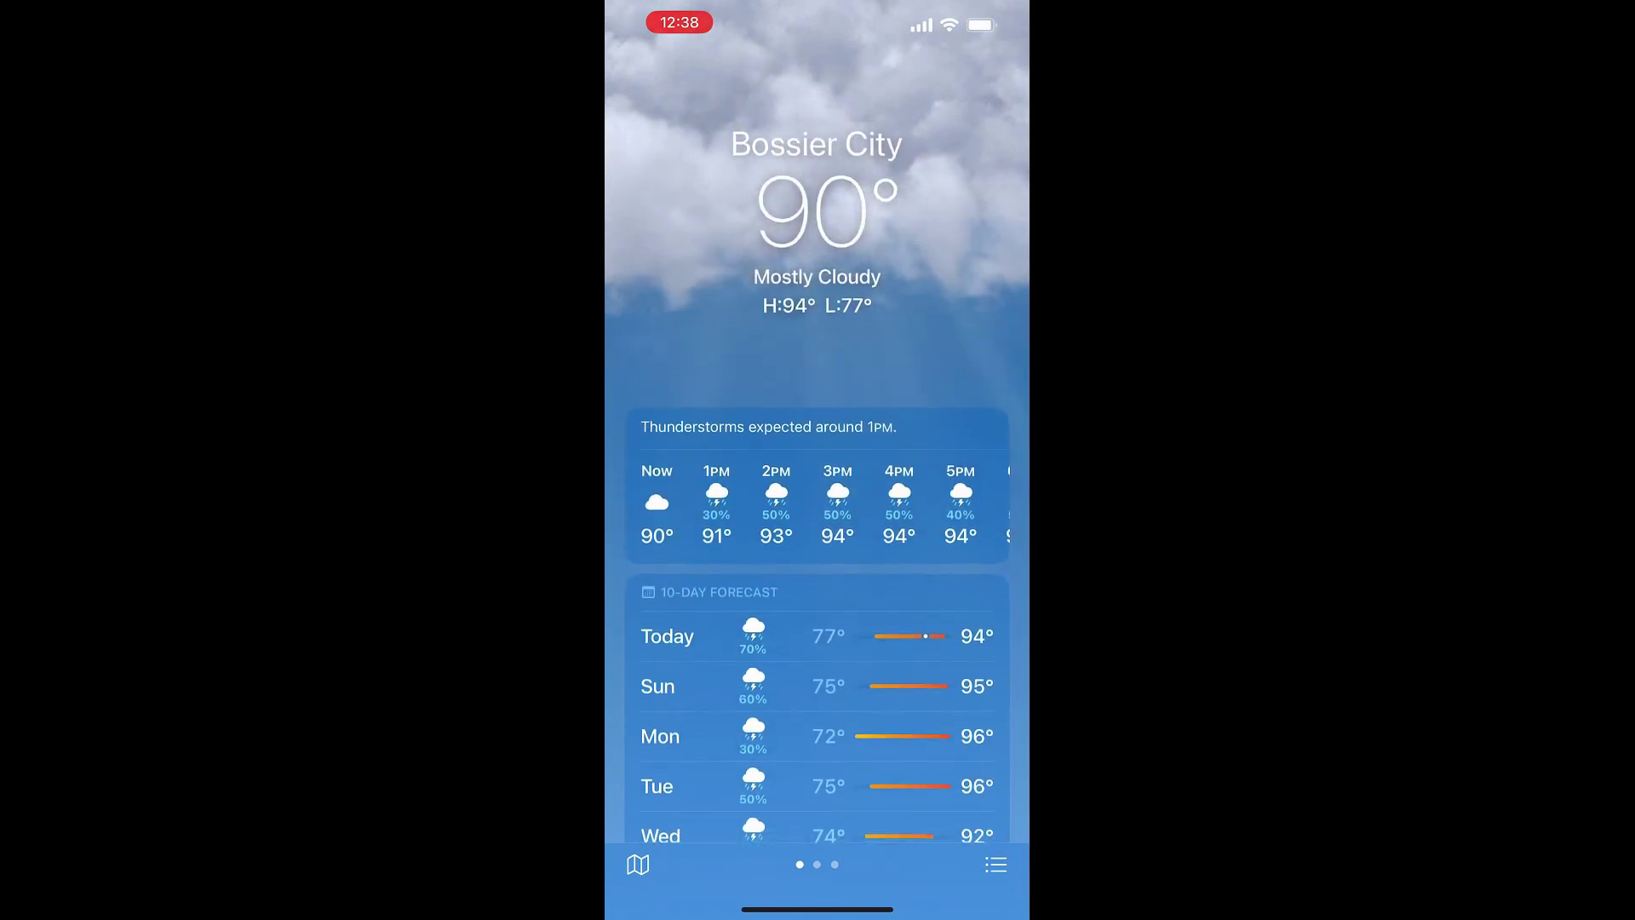
pyautogui.hscroll(10, 817, 507)
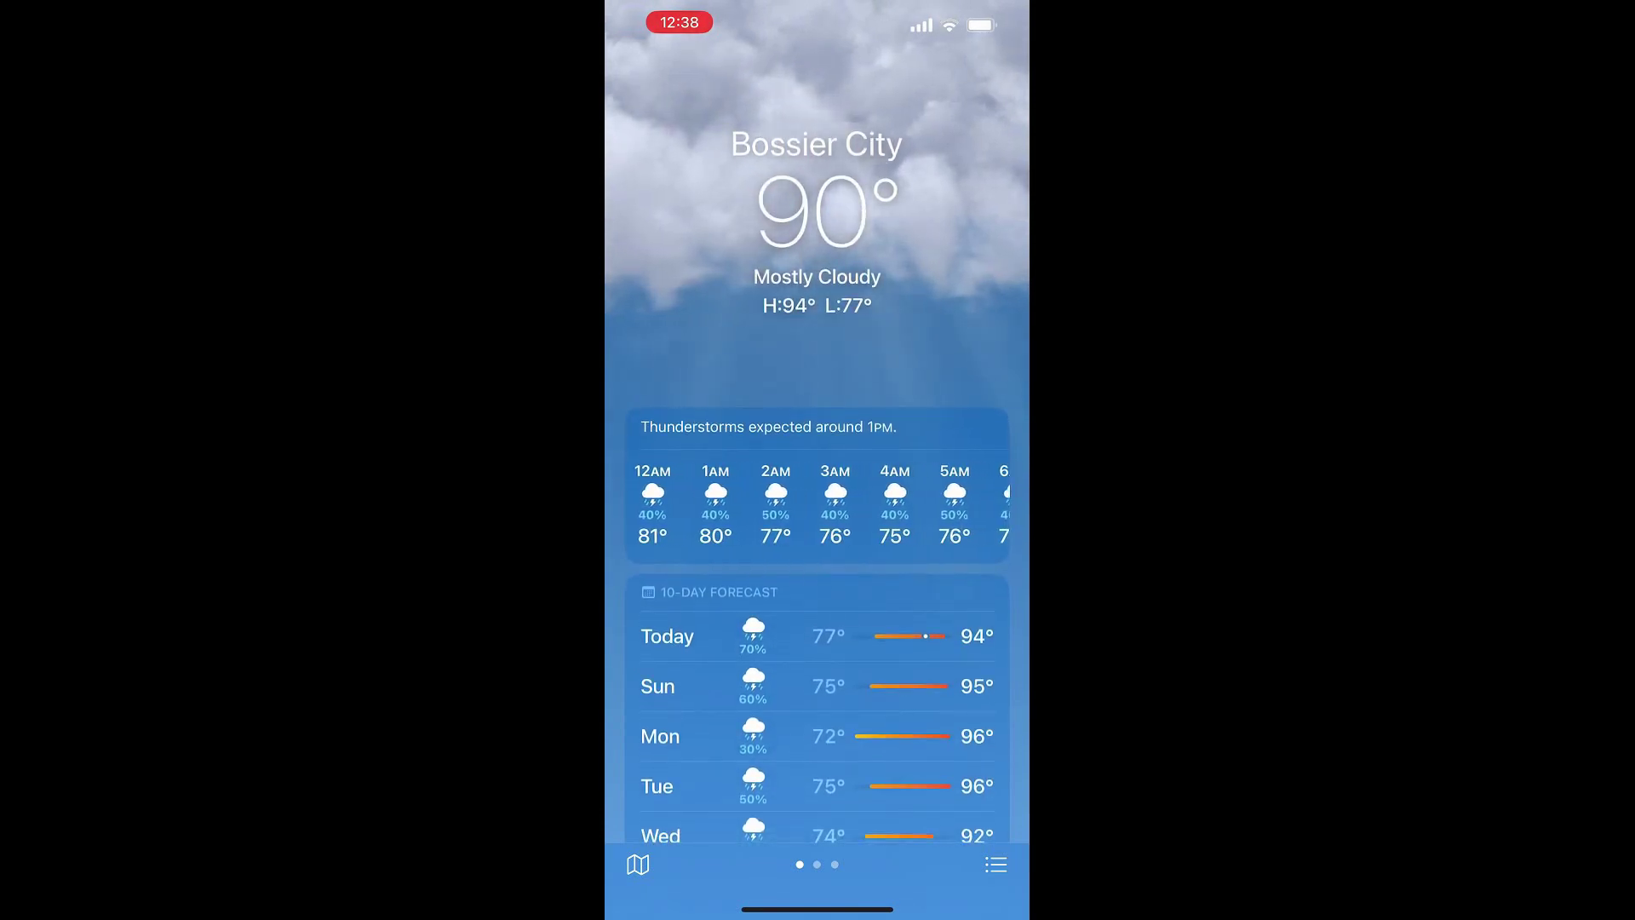
pyautogui.hscroll(6, 816, 507)
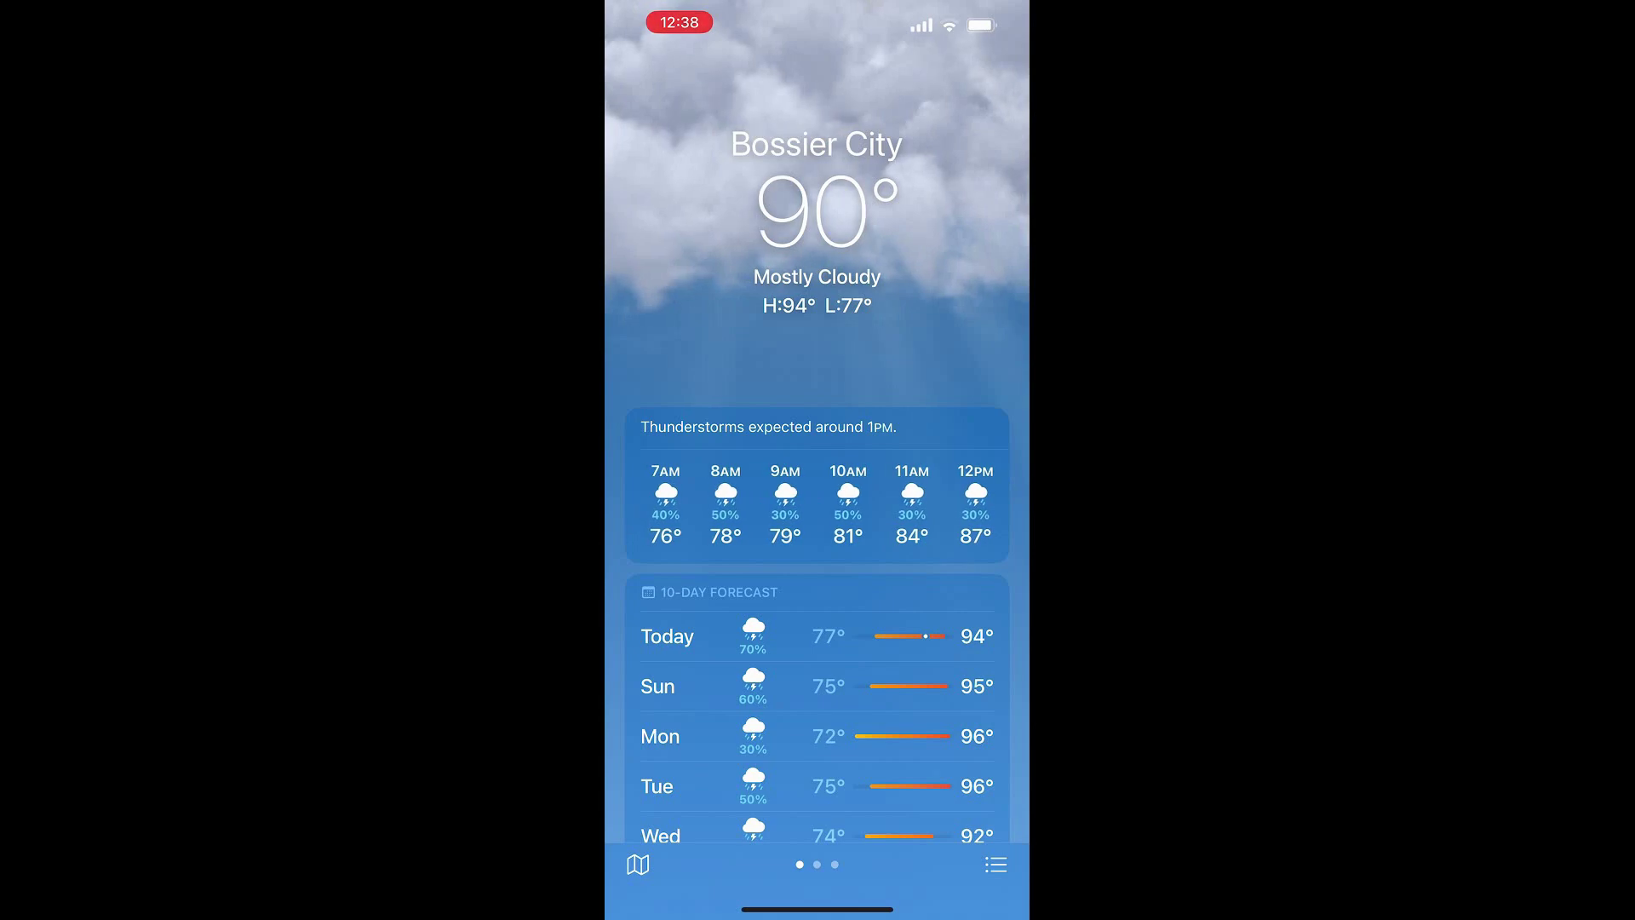
pyautogui.hscroll(8, 816, 507)
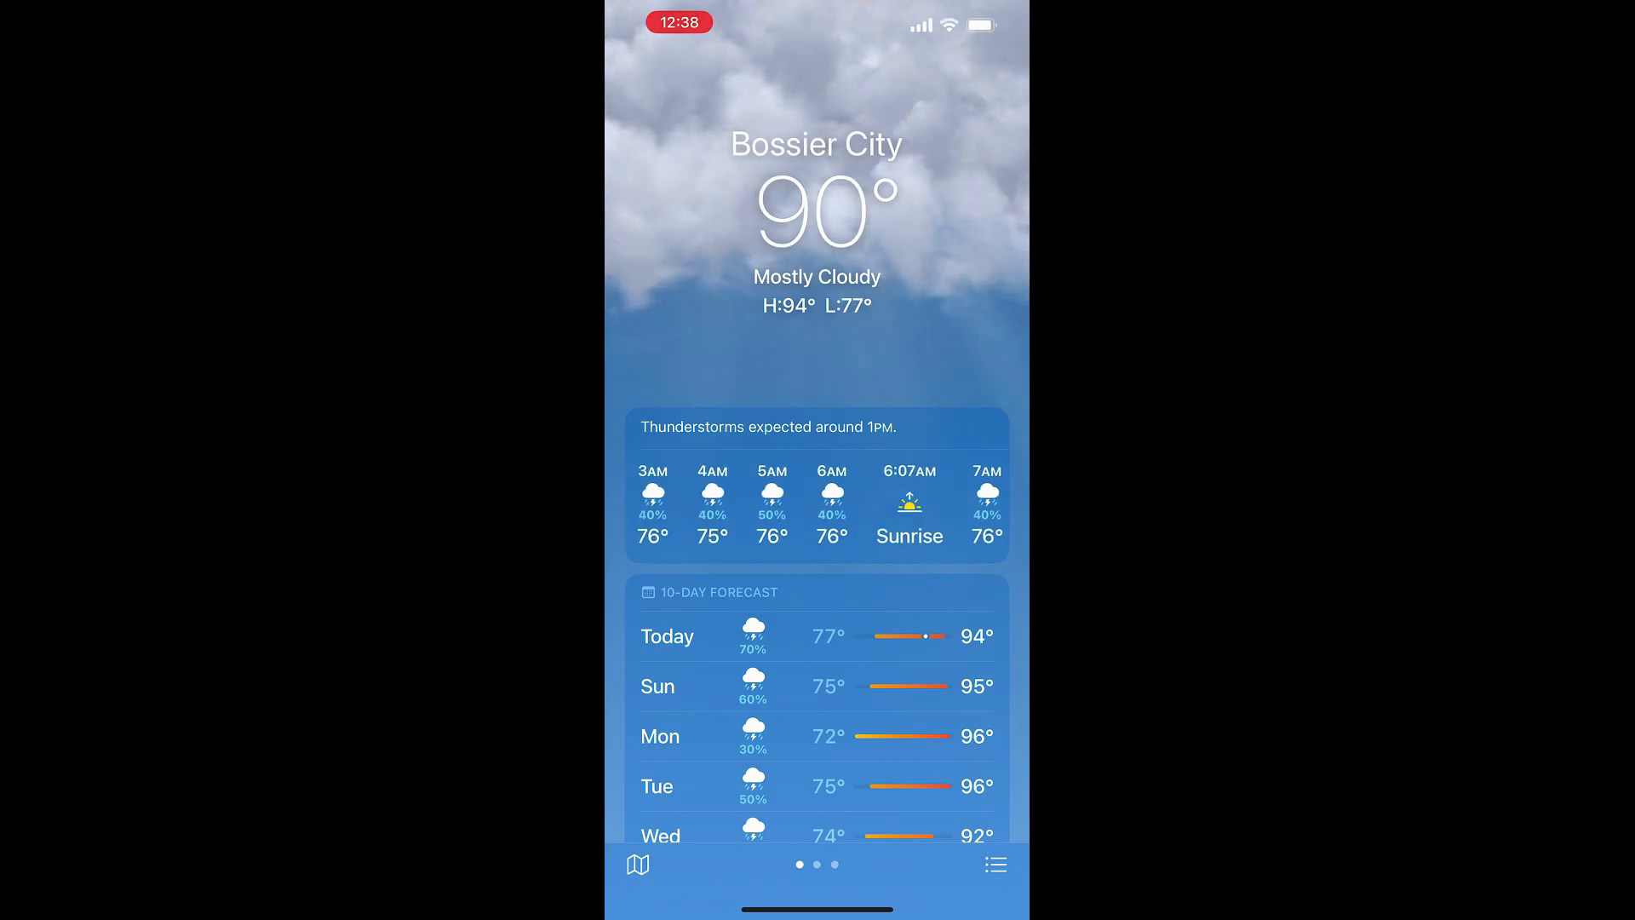
pyautogui.hscroll(-15, 817, 506)
# Move to the next home screen page and launch the b-hyve watering app
pyautogui.moveTo(817, 909); pyautogui.dragTo(817, 596)
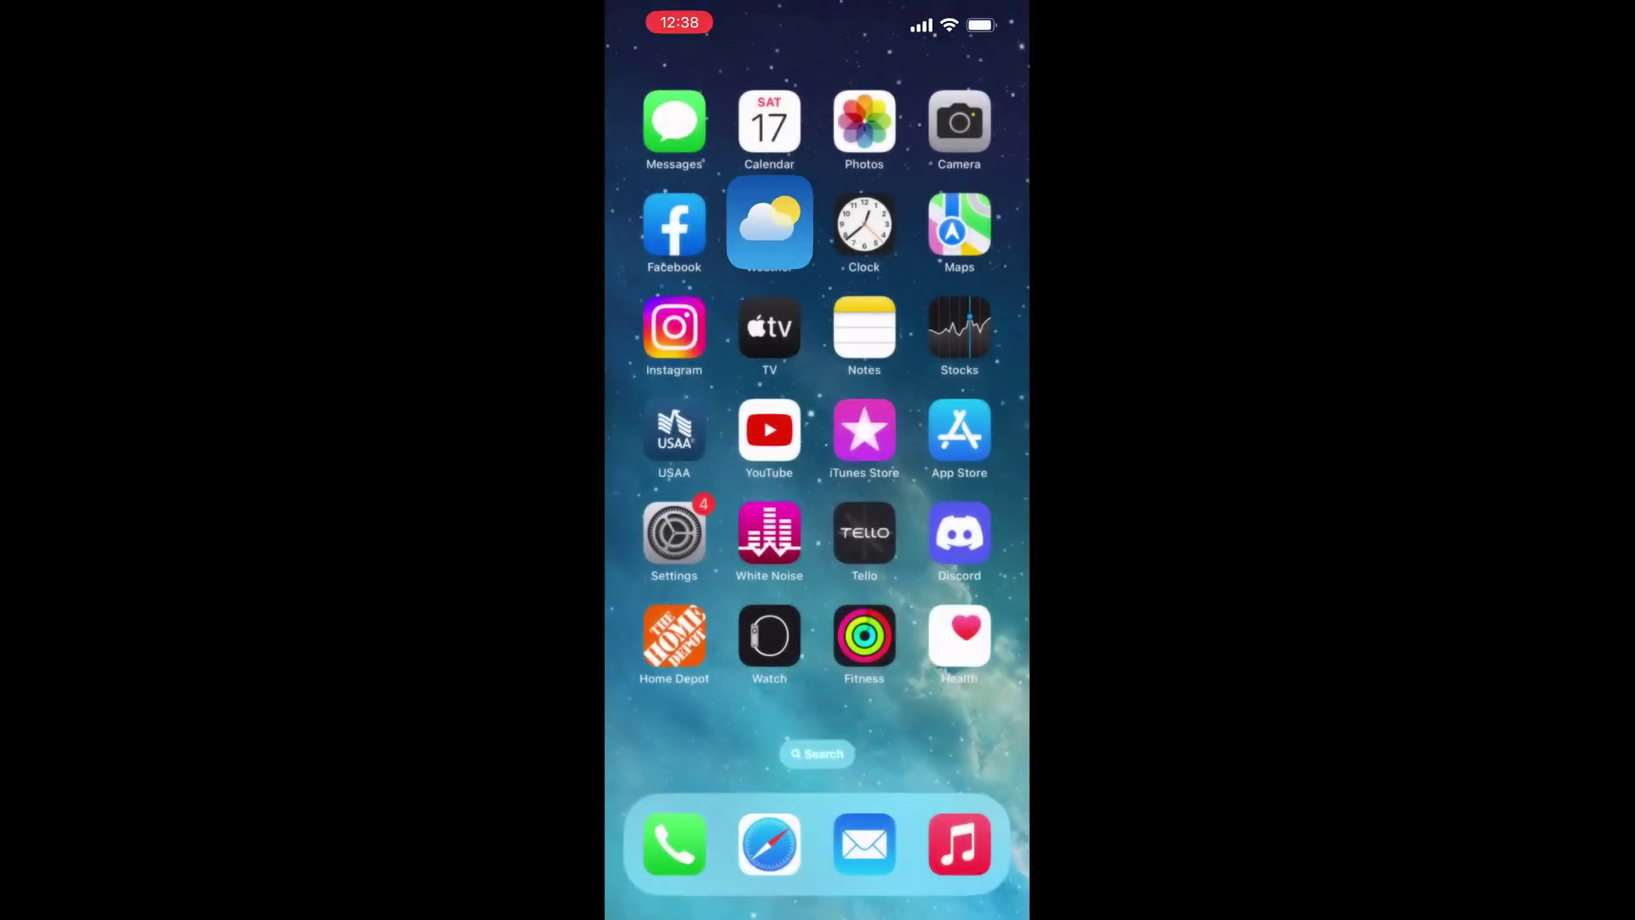
pyautogui.hscroll(5, 816, 426)
pyautogui.click(770, 638)
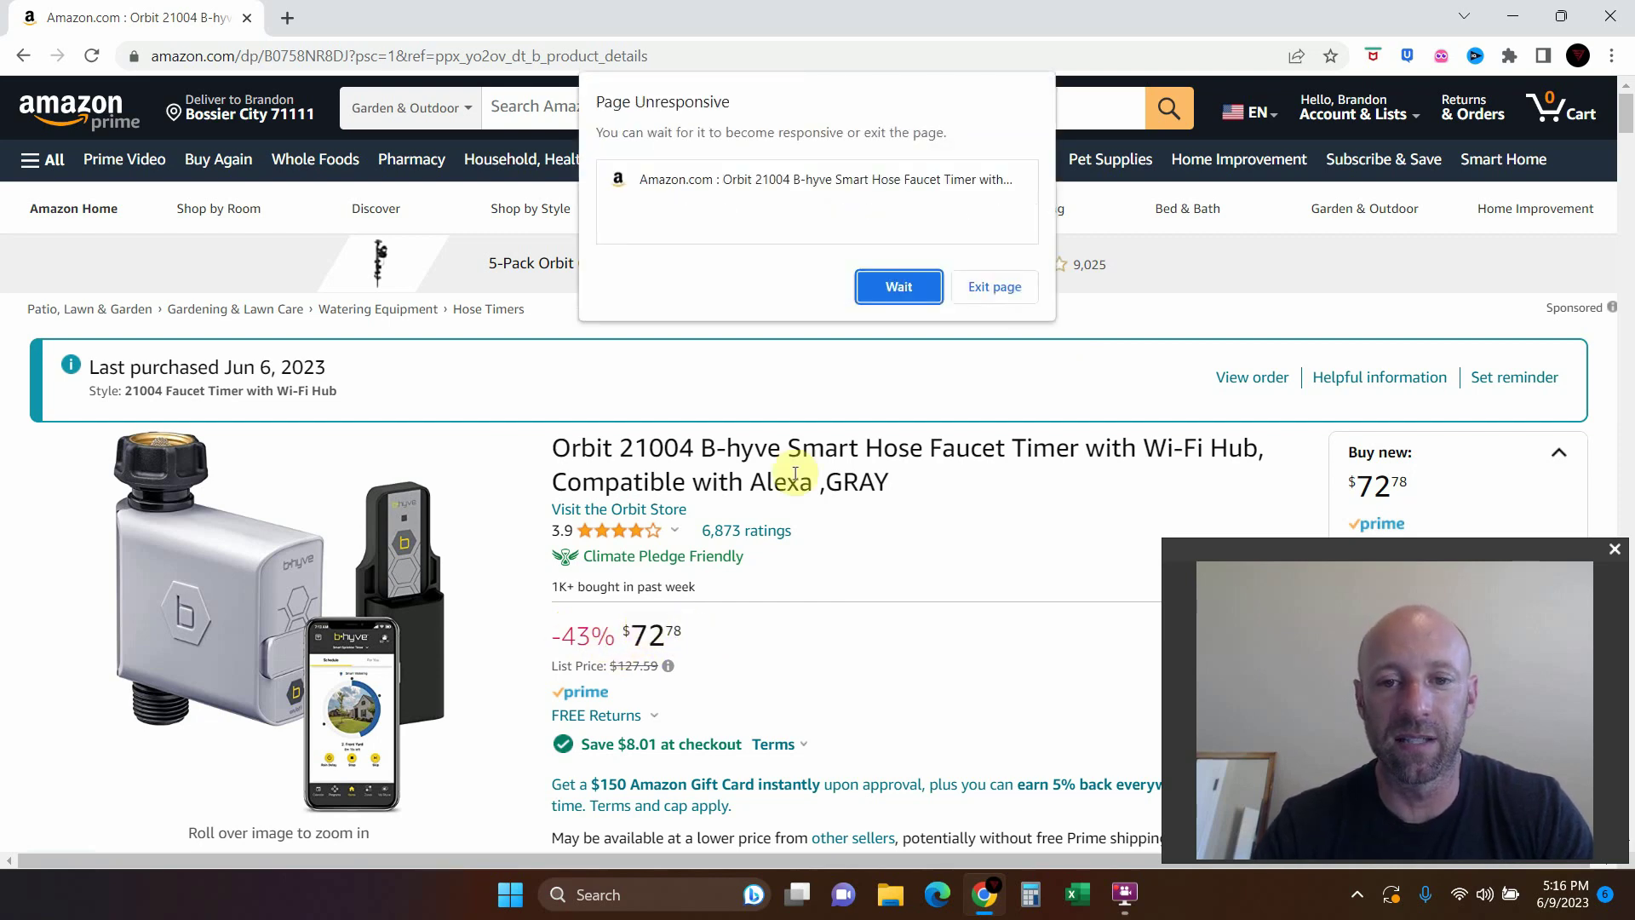
# Choose Wait on Chrome's Page Unresponsive warning twice while scrolling the Orbit 21004 listing
pyautogui.click(907, 286)
pyautogui.scroll(-2, 554, 520)
pyautogui.scroll(-4, 553, 519)
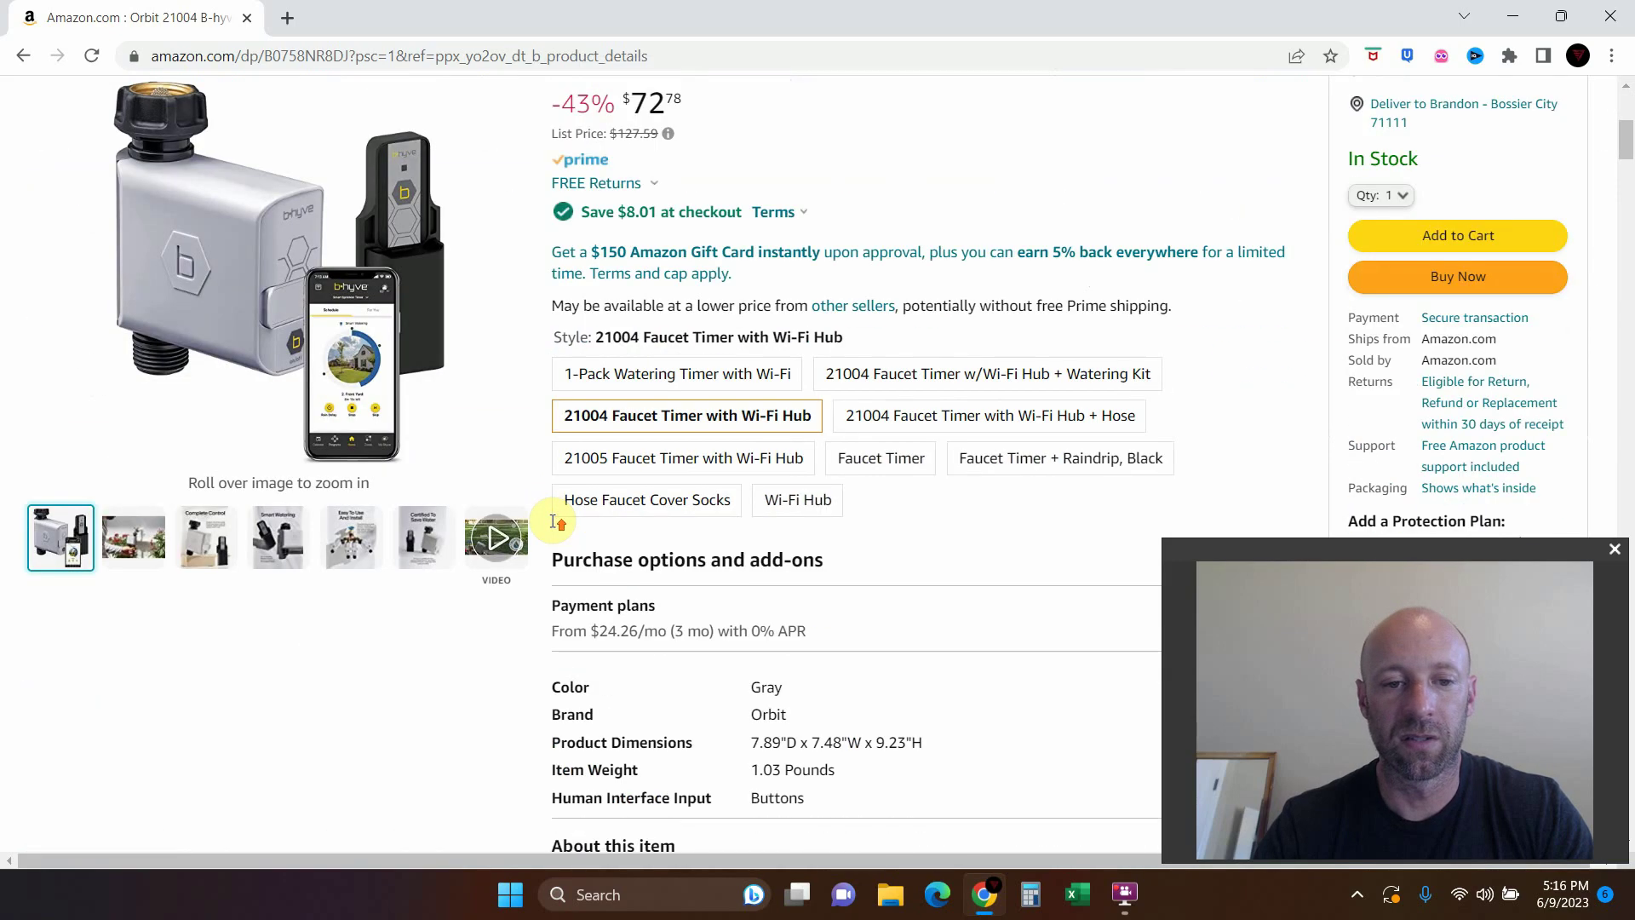
pyautogui.scroll(3, 553, 520)
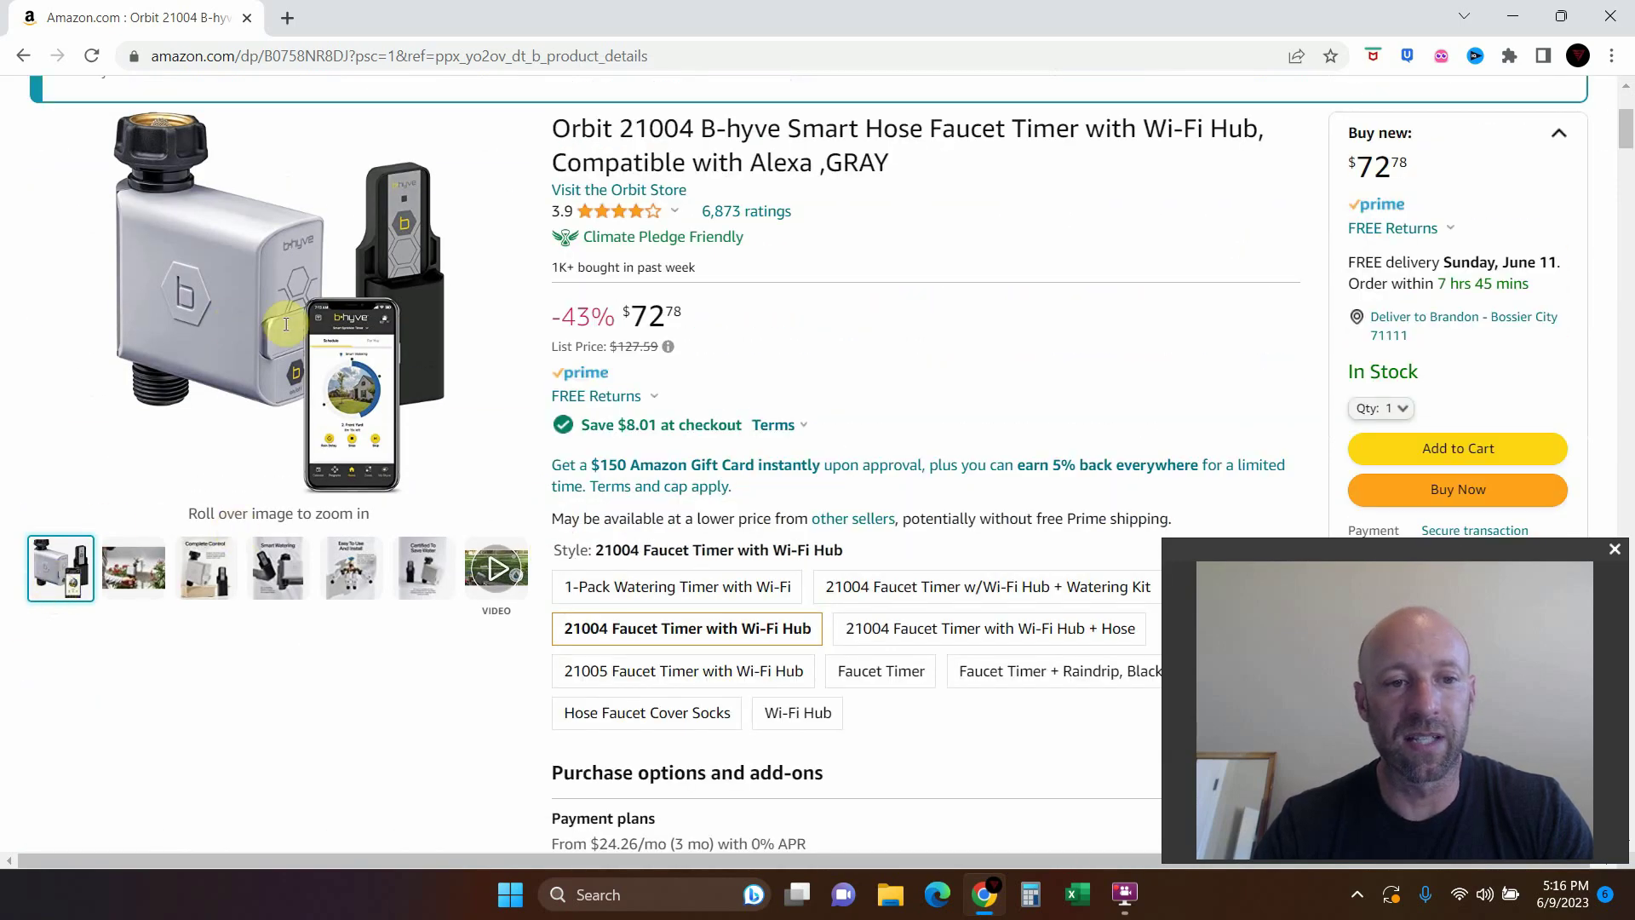
pyautogui.scroll(1, 327, 291)
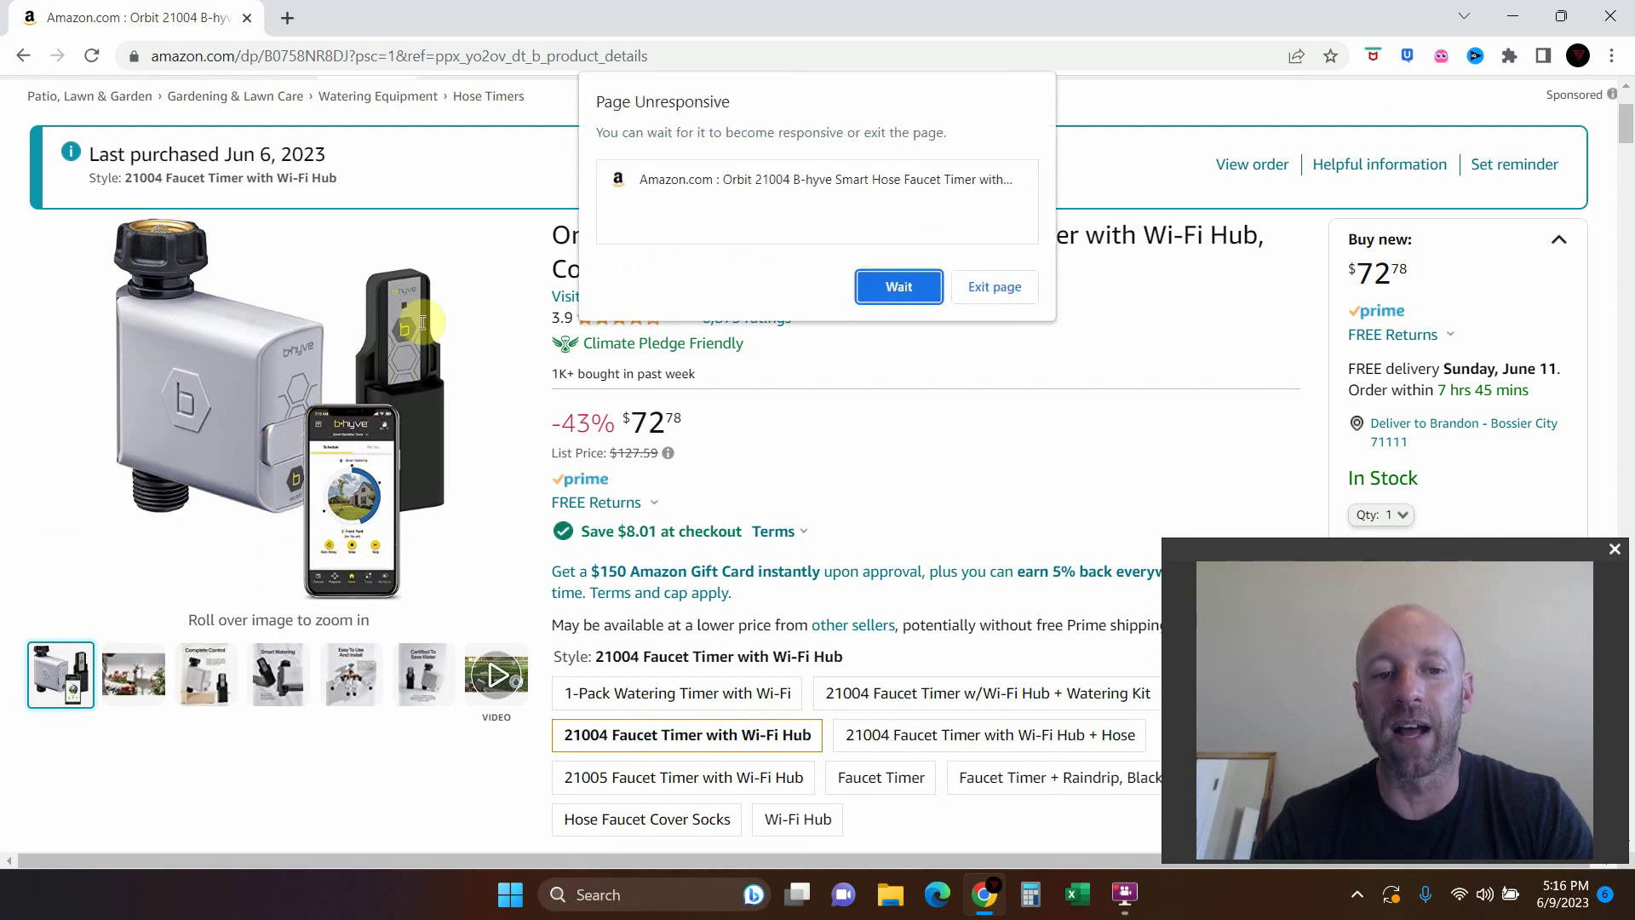
pyautogui.click(878, 286)
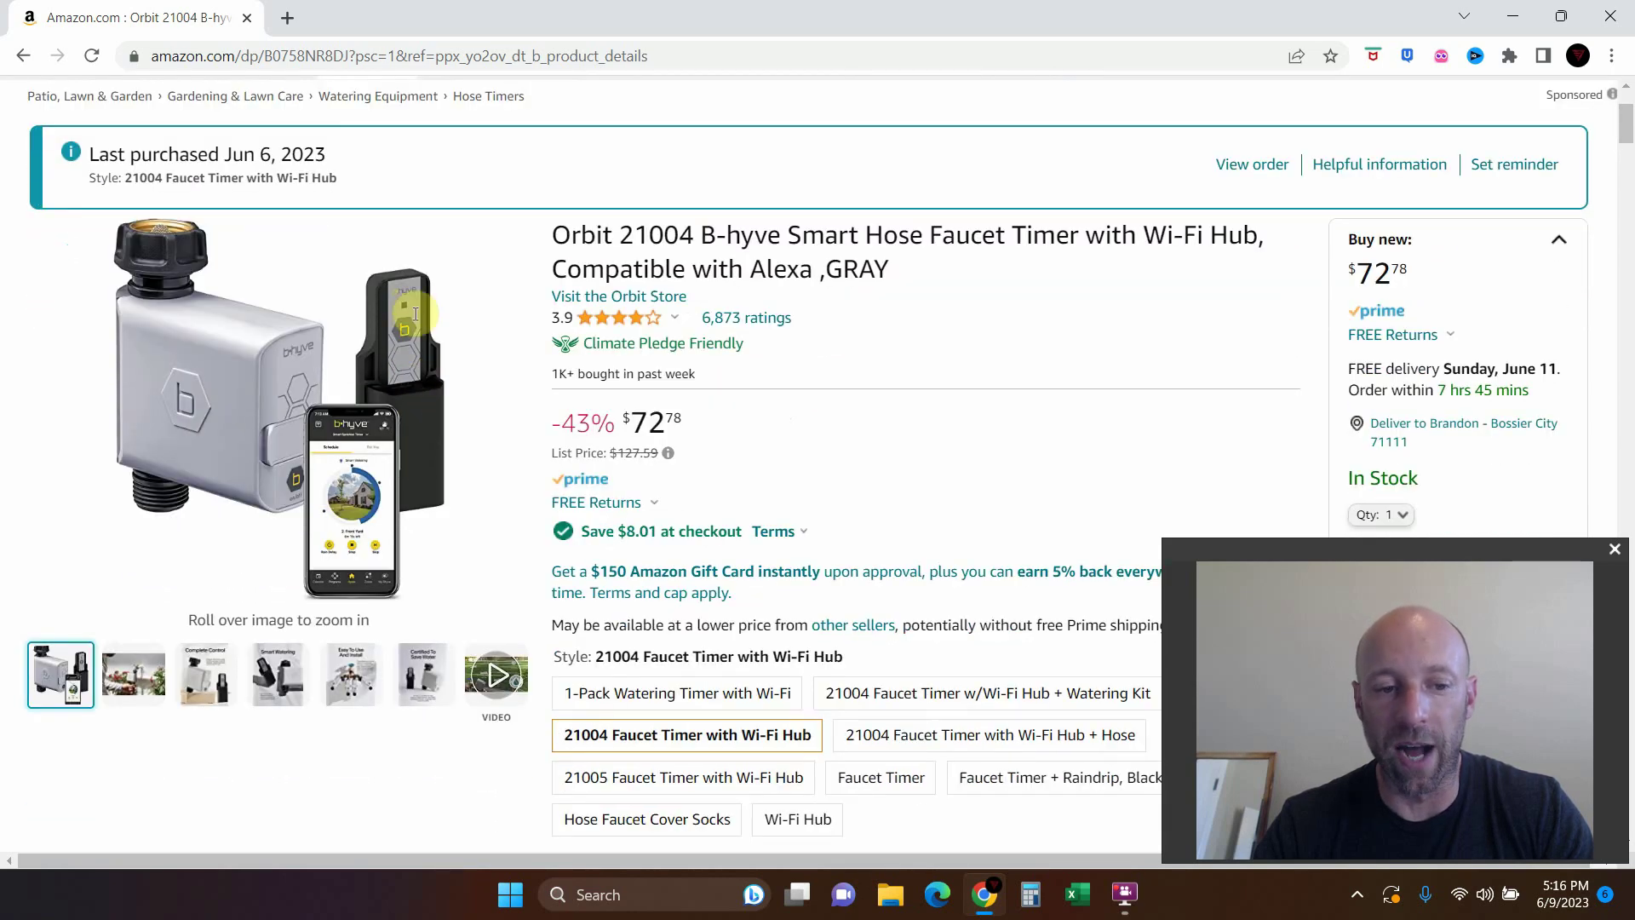
# Look through the faucet timer's product photos and zoomed main image, ending on the WaterSense video preview
pyautogui.moveTo(147, 672)
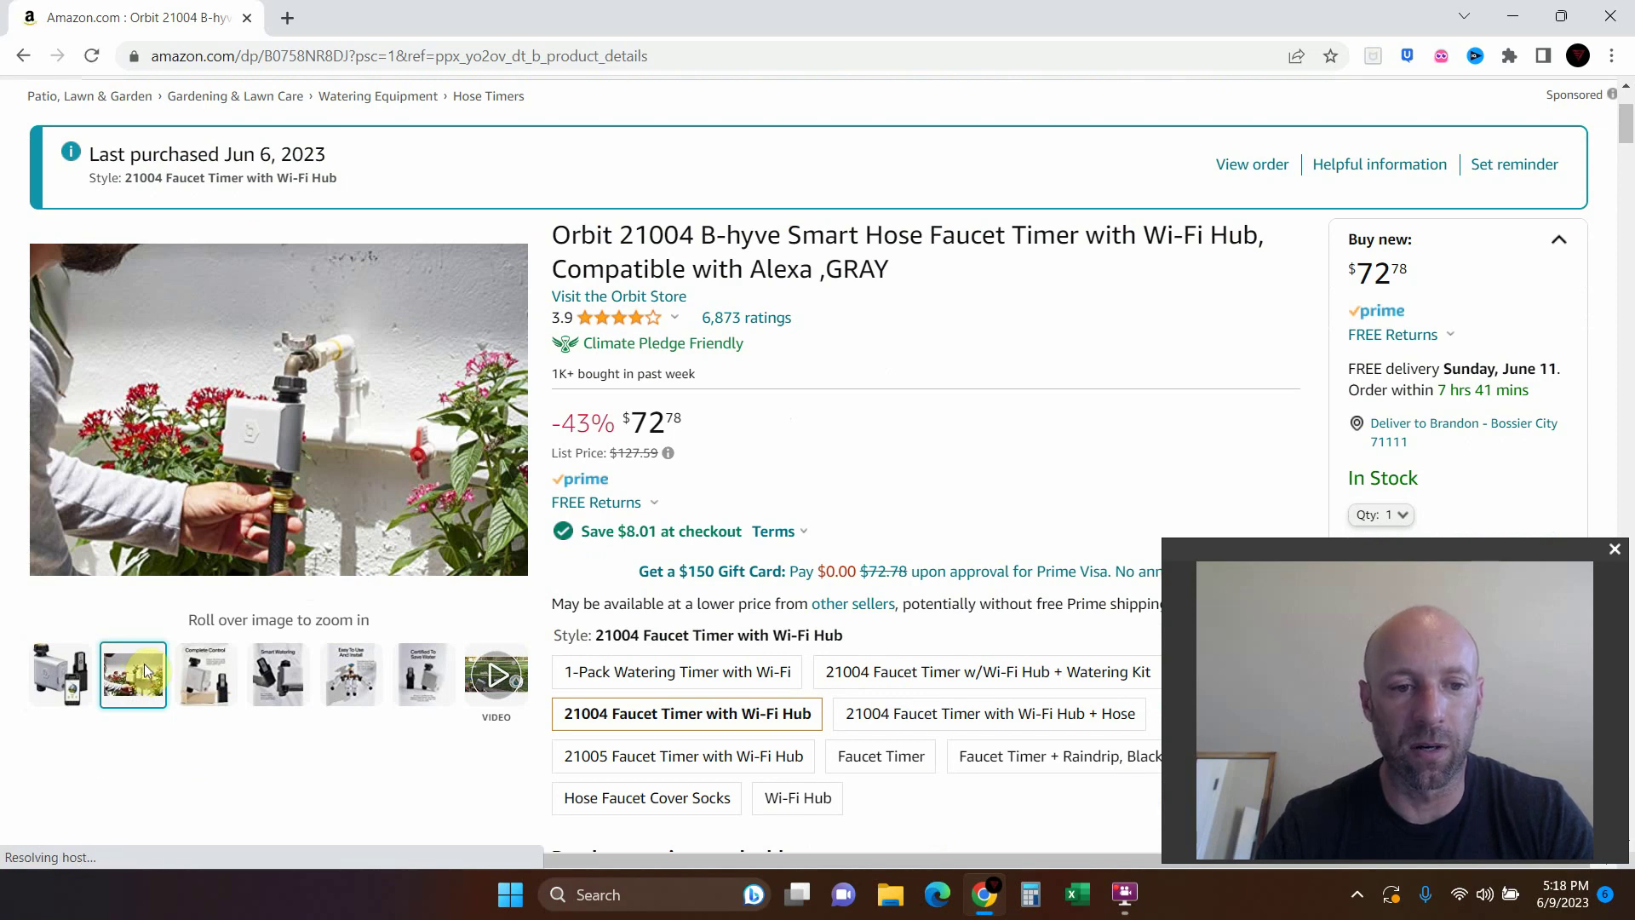
pyautogui.moveTo(217, 682)
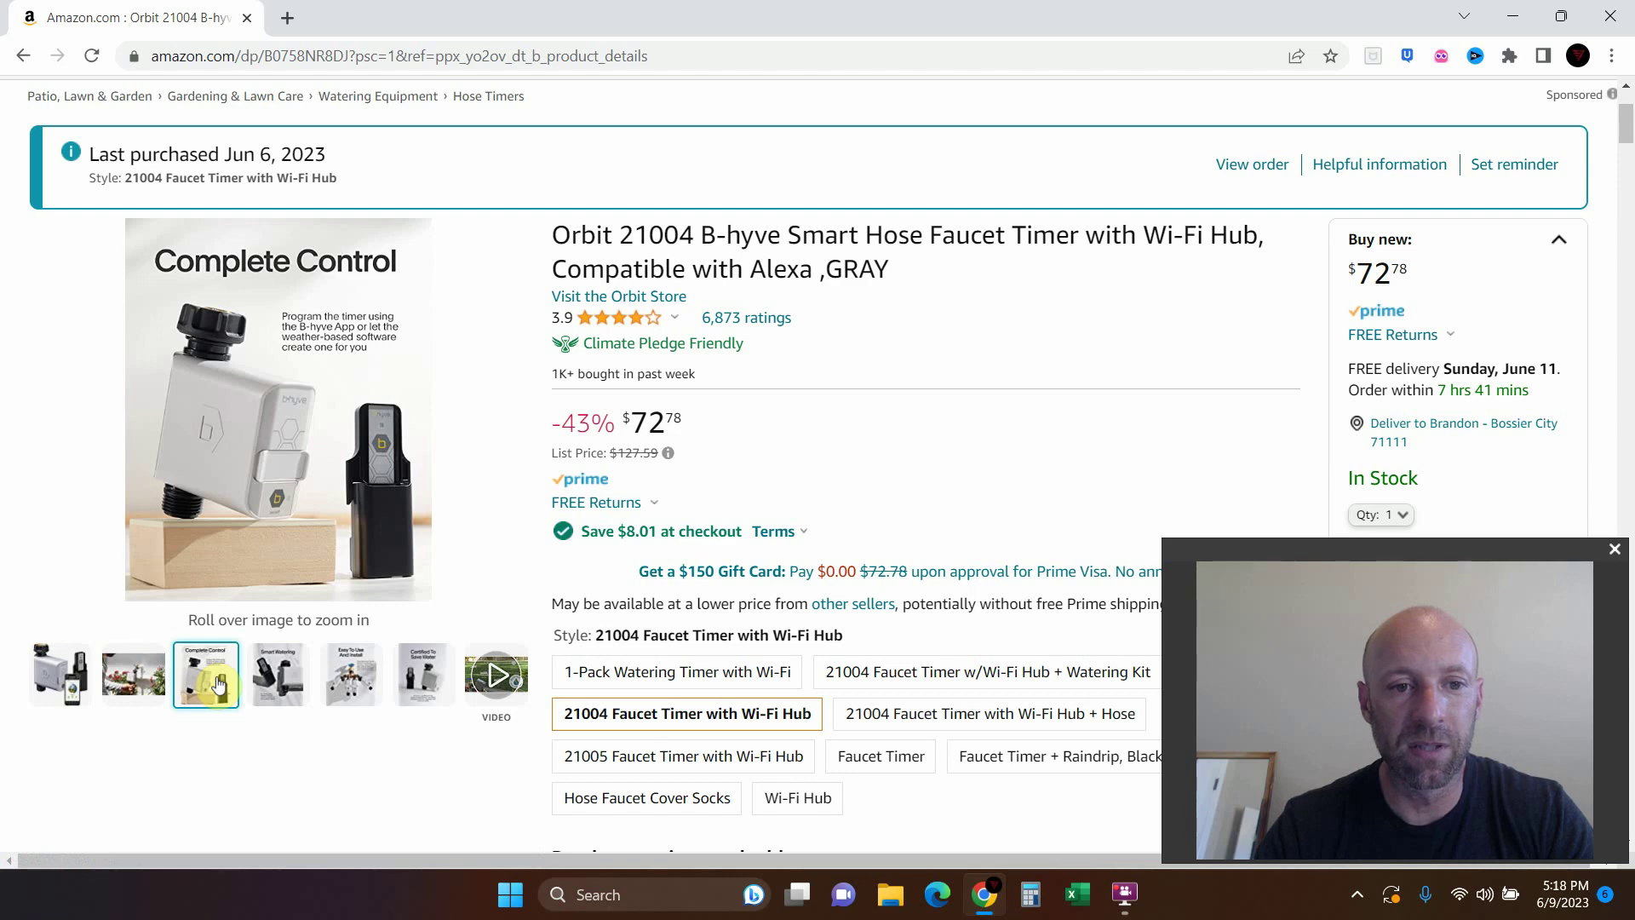
pyautogui.moveTo(266, 485)
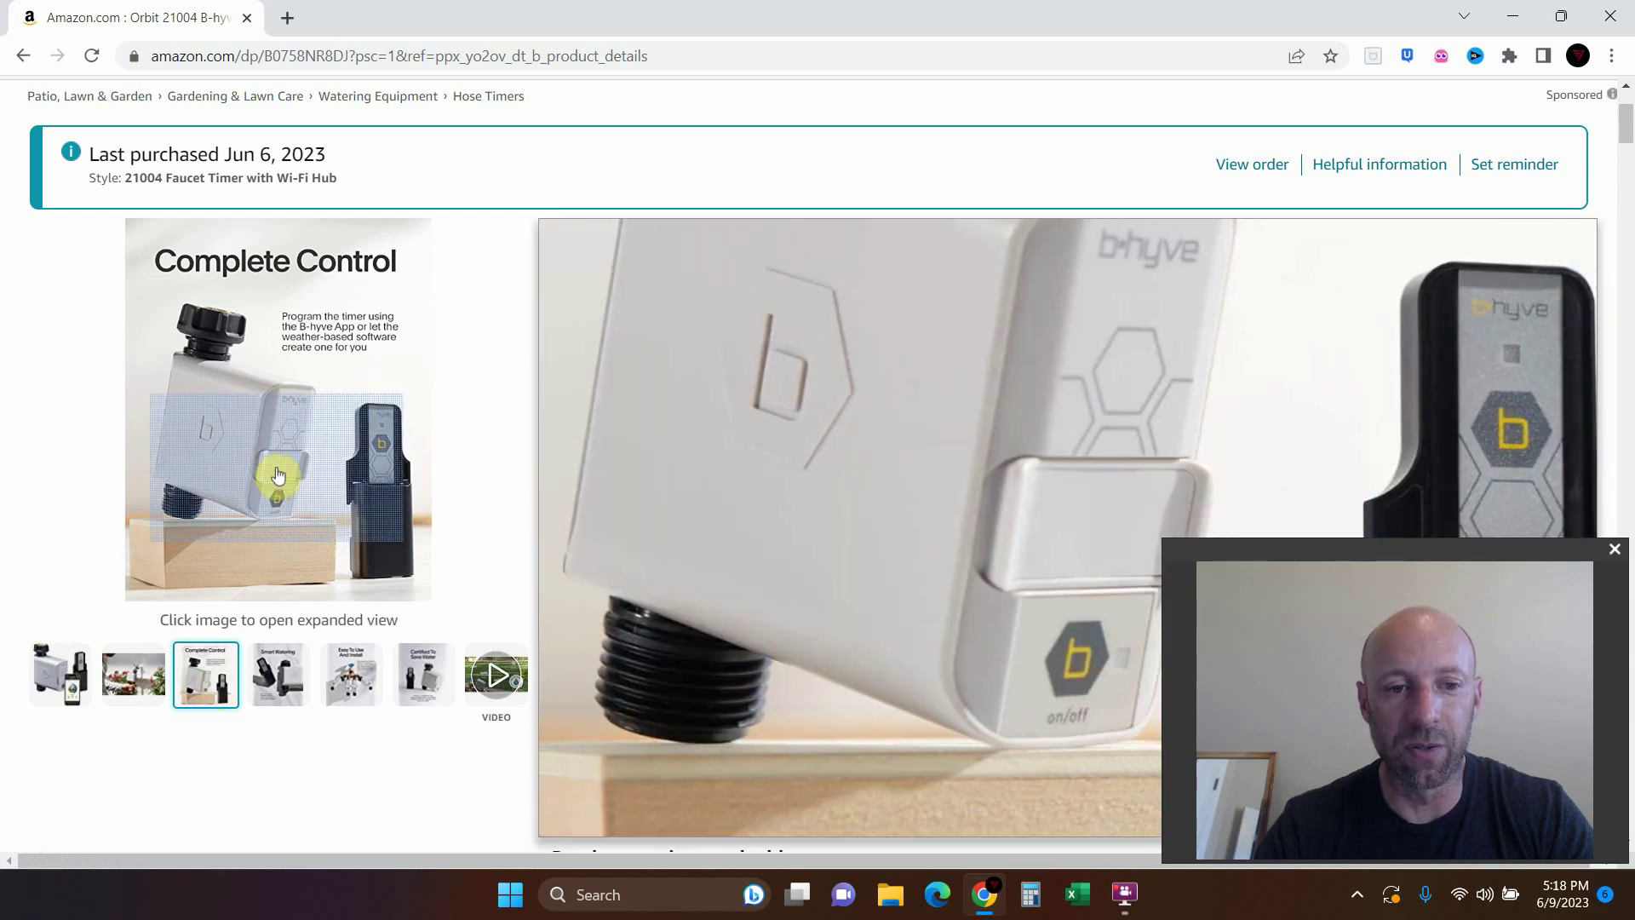
pyautogui.moveTo(283, 673)
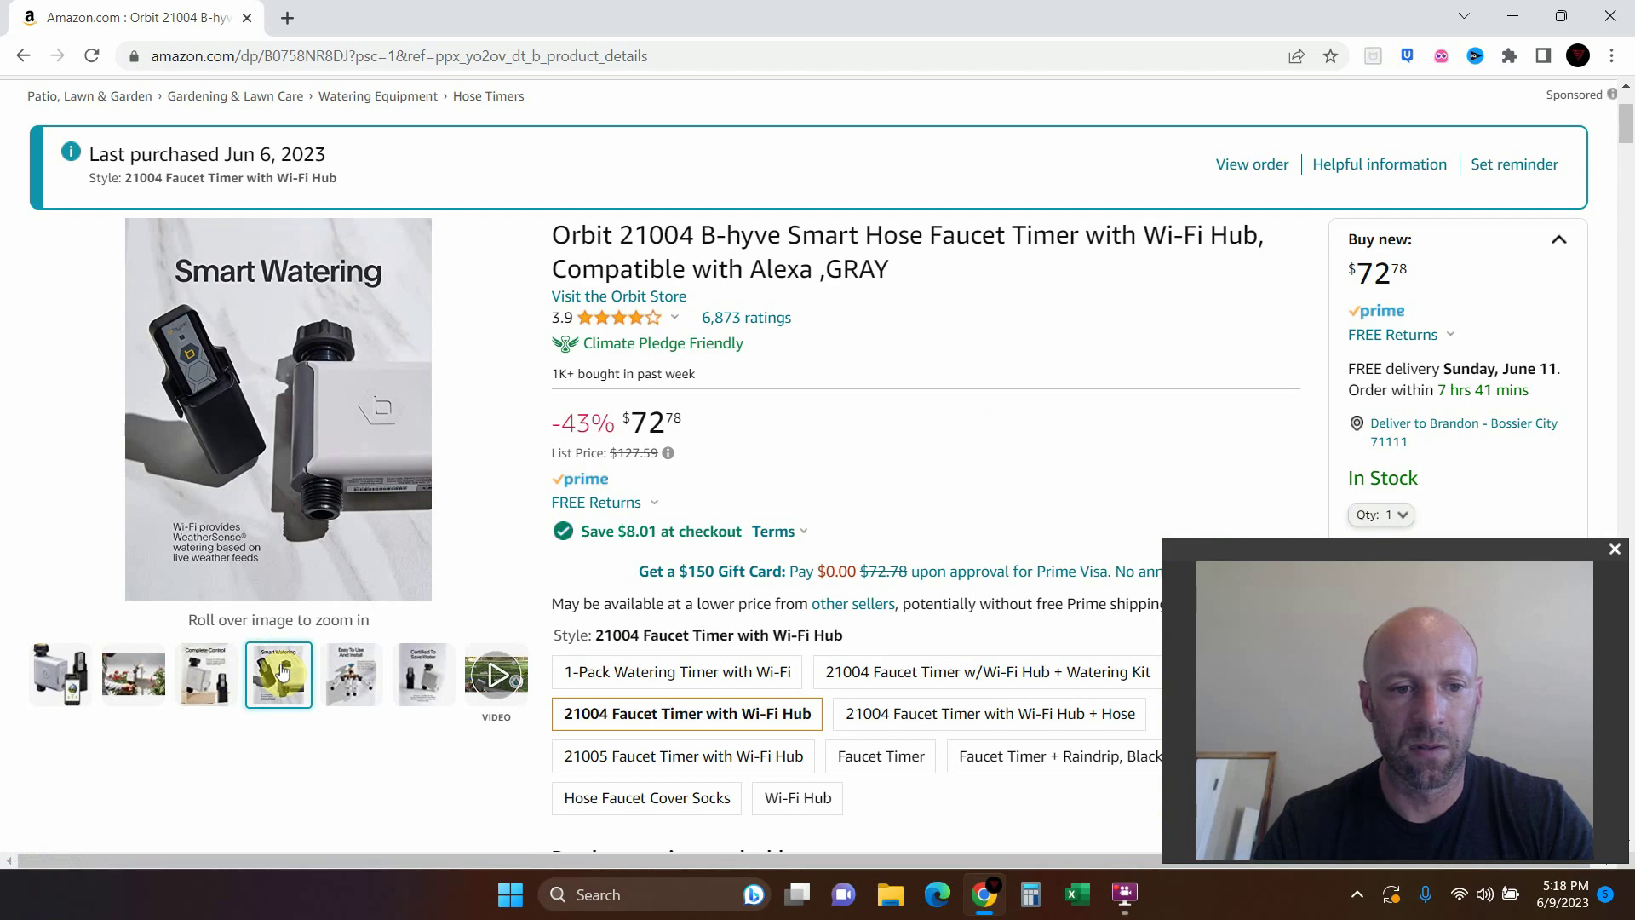
pyautogui.moveTo(345, 681)
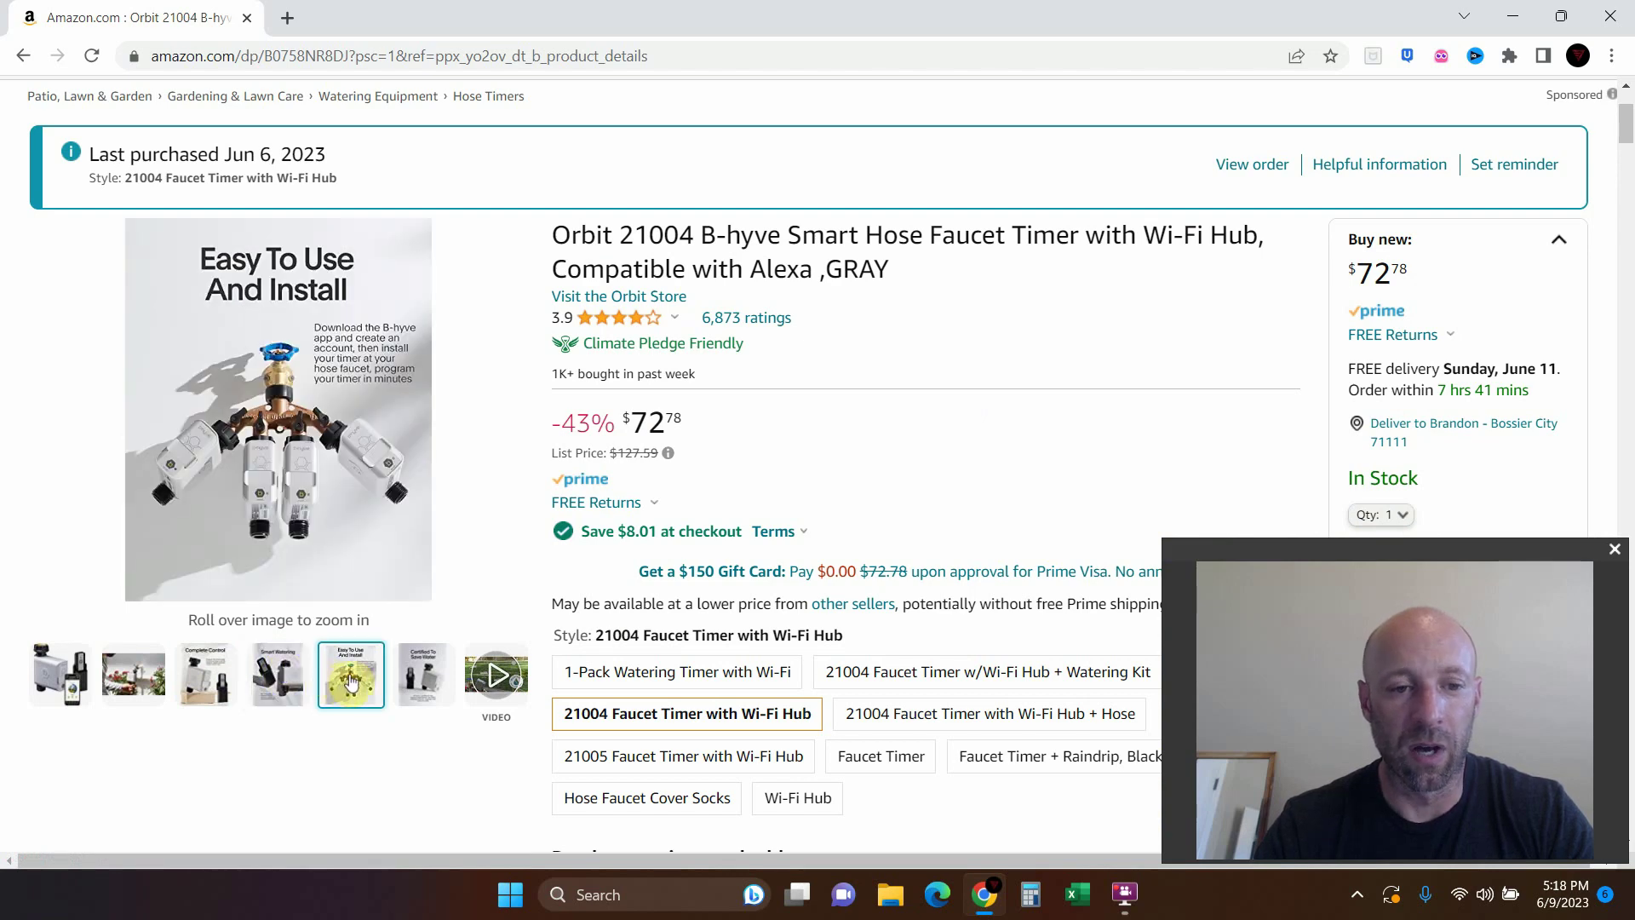
pyautogui.moveTo(396, 467)
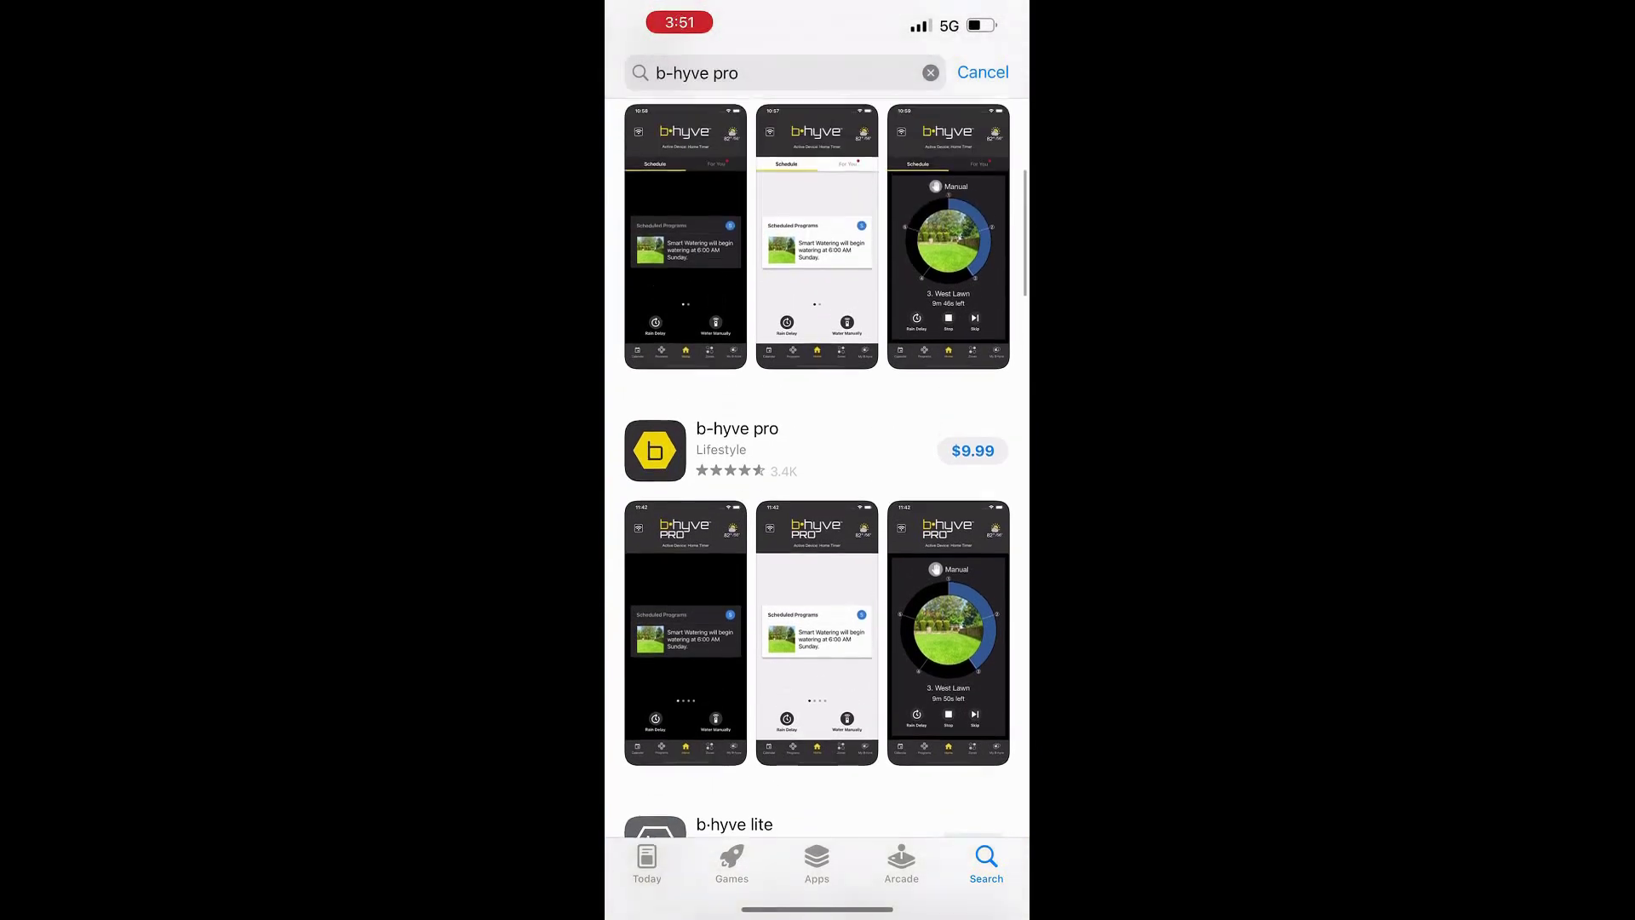
# Scroll the 'b-hyve pro' search results up to the free b-hyve app entry
pyautogui.scroll(4, 818, 511)
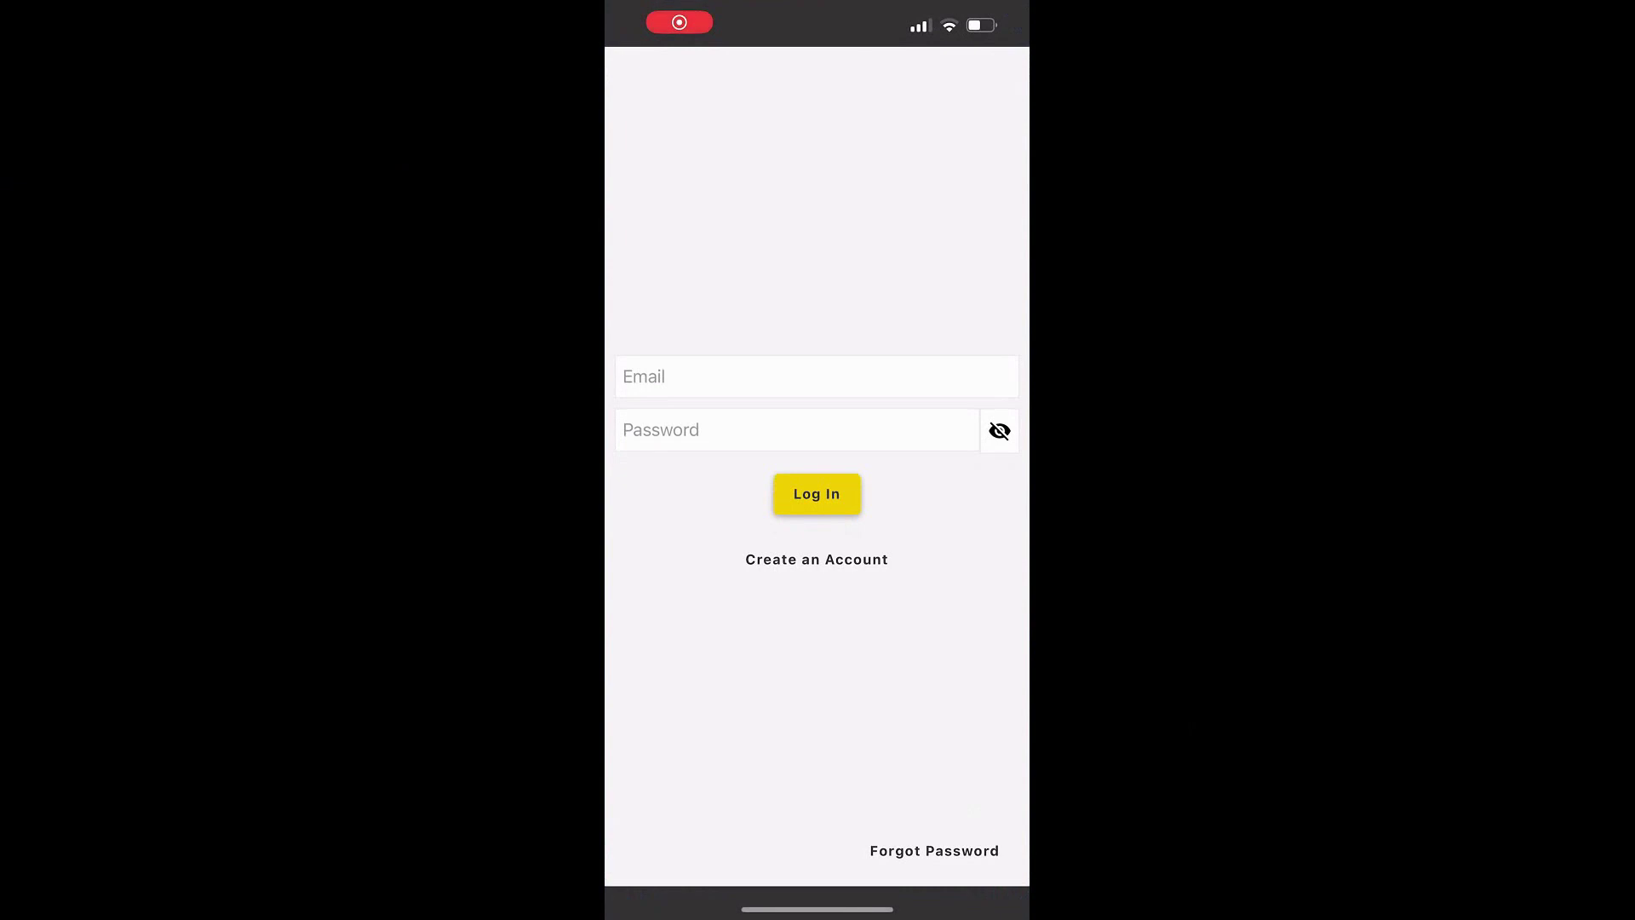
# Start a new b-hyve account and enter the owner's first and last name
pyautogui.click(817, 559)
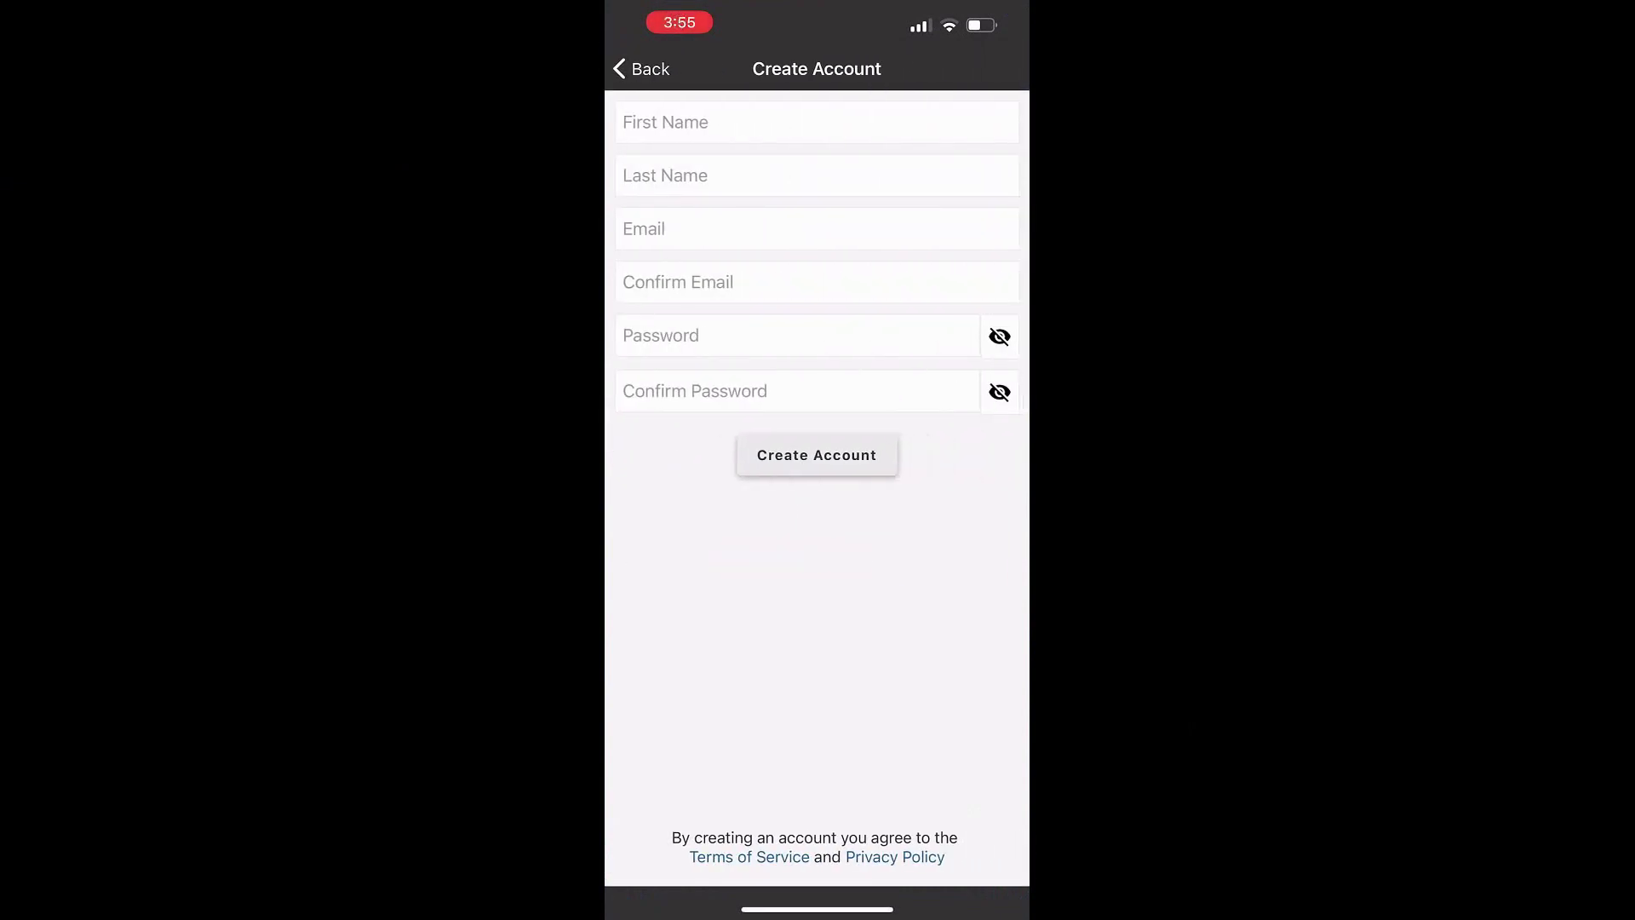
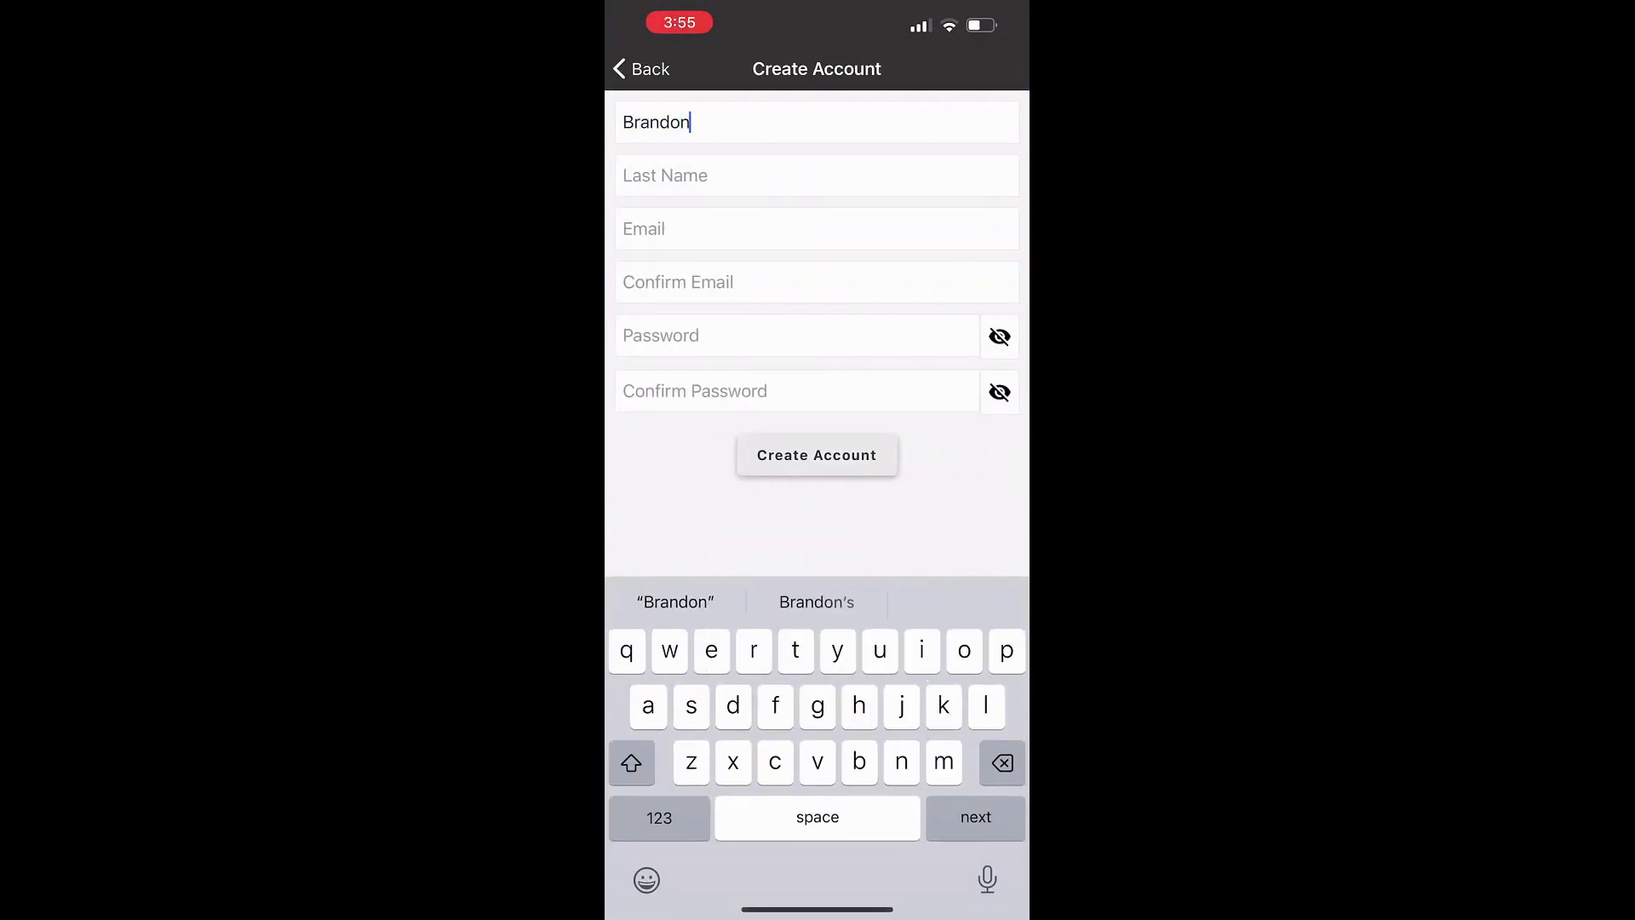
pyautogui.click(664, 174)
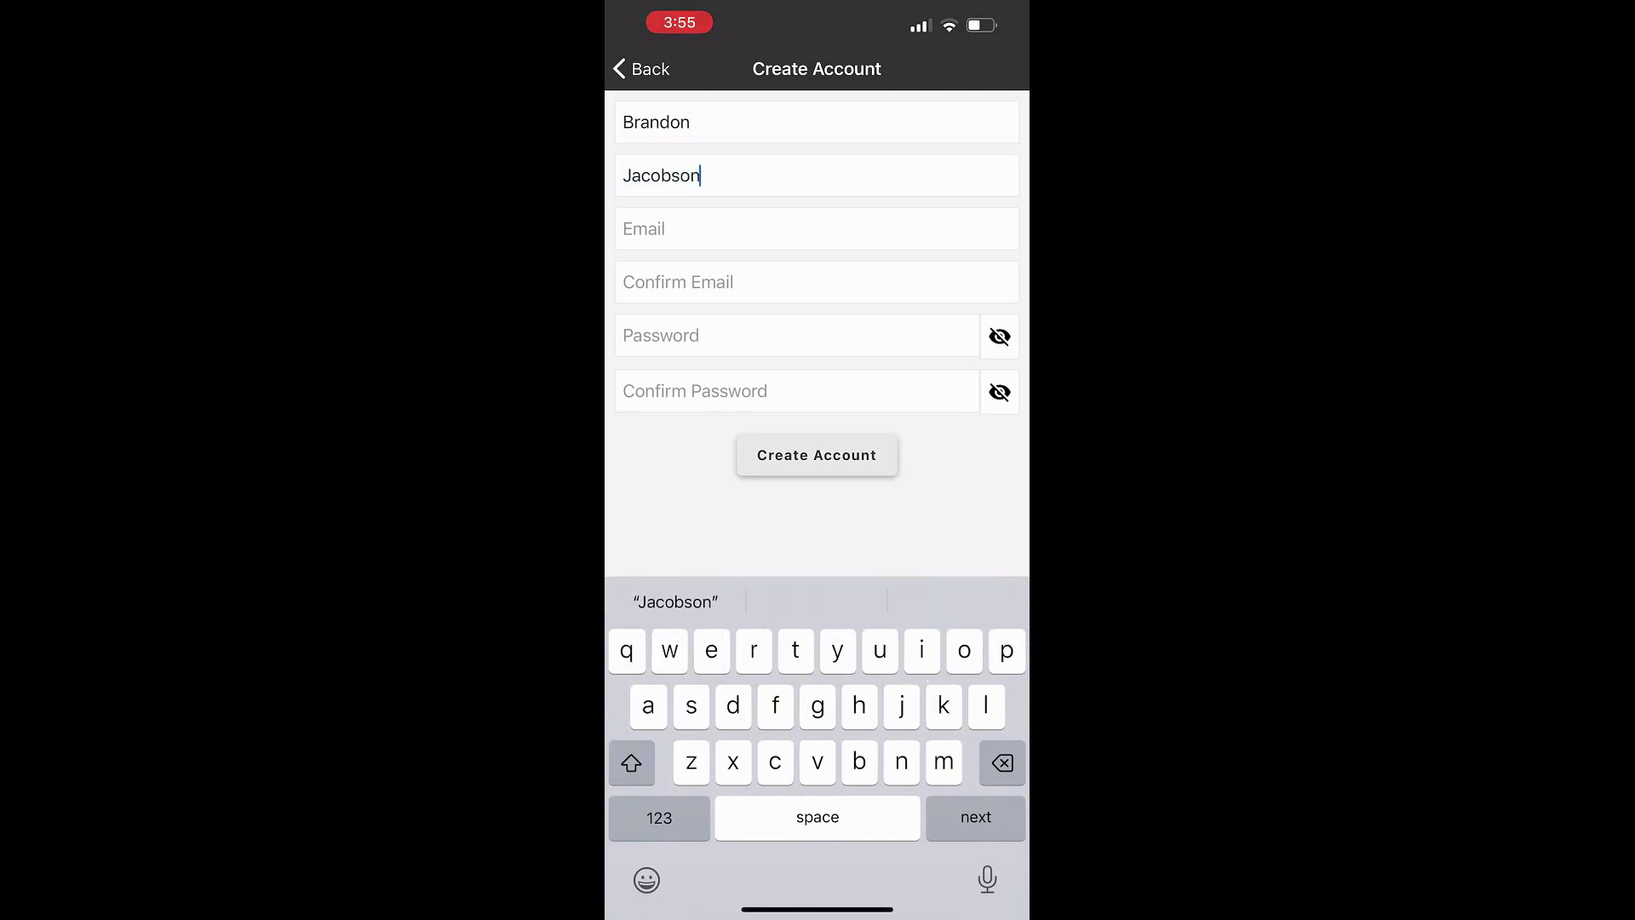
# Replace the Hide My Email relay address with the owner's Gmail address
pyautogui.click(648, 228)
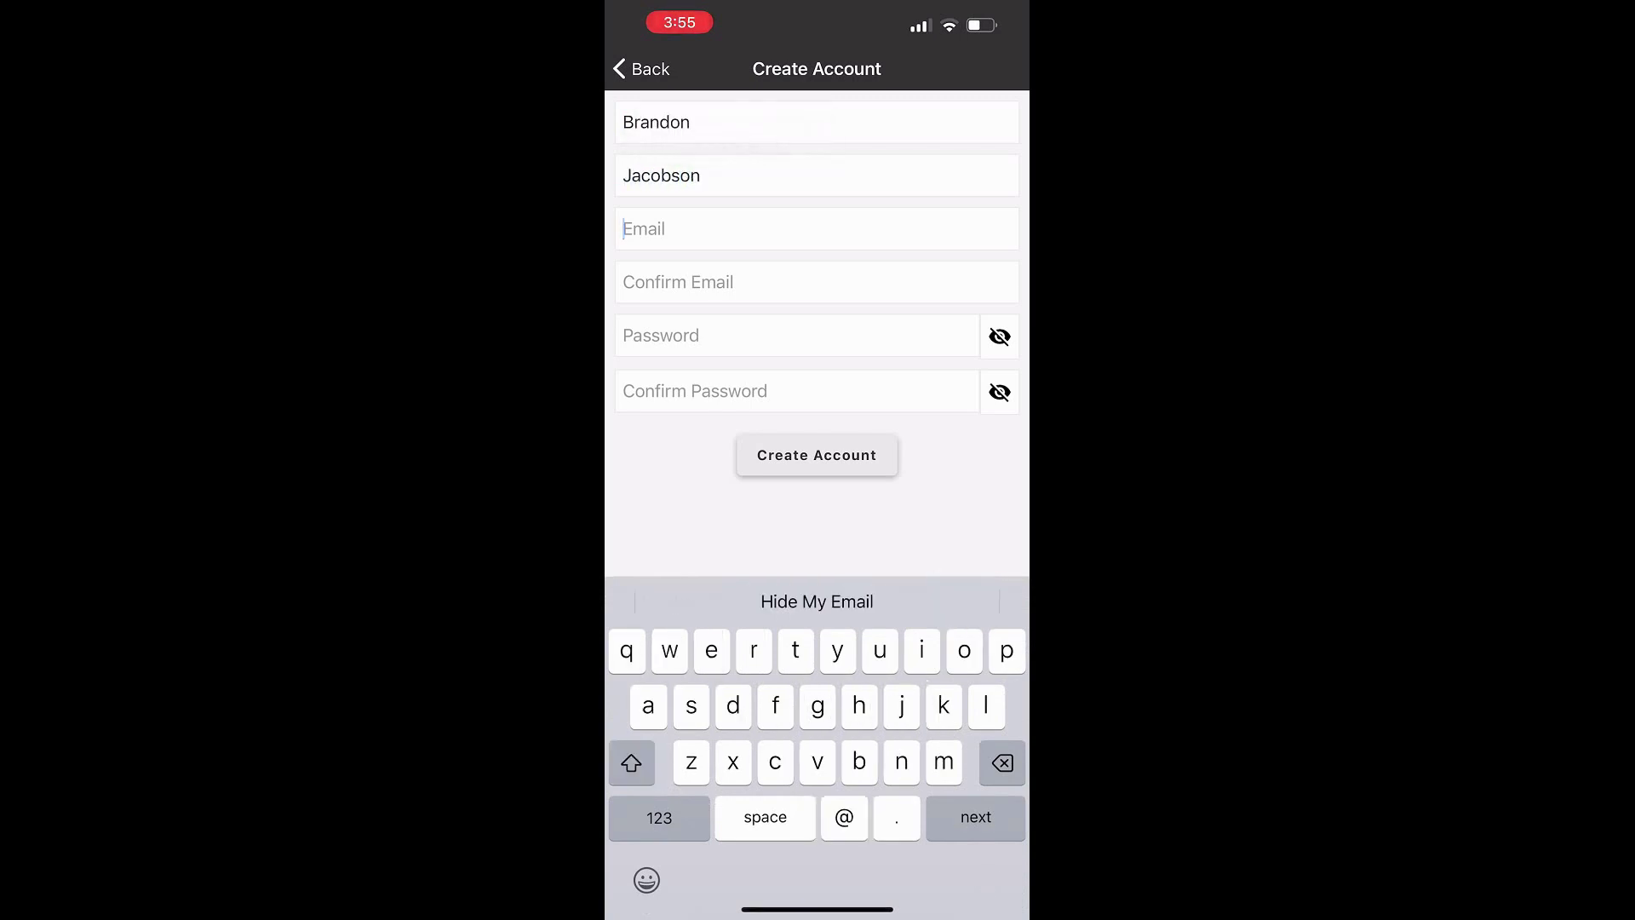
pyautogui.click(817, 602)
pyautogui.press('BackSpace')
pyautogui.press('BackSpace')
pyautogui.press('BackSpace')
pyautogui.press('BackSpace')
pyautogui.press('BackSpace')
pyautogui.press('BackSpace')
pyautogui.press('BackSpace')
pyautogui.press('BackSpace')
pyautogui.press('BackSpace')
pyautogui.press('BackSpace')
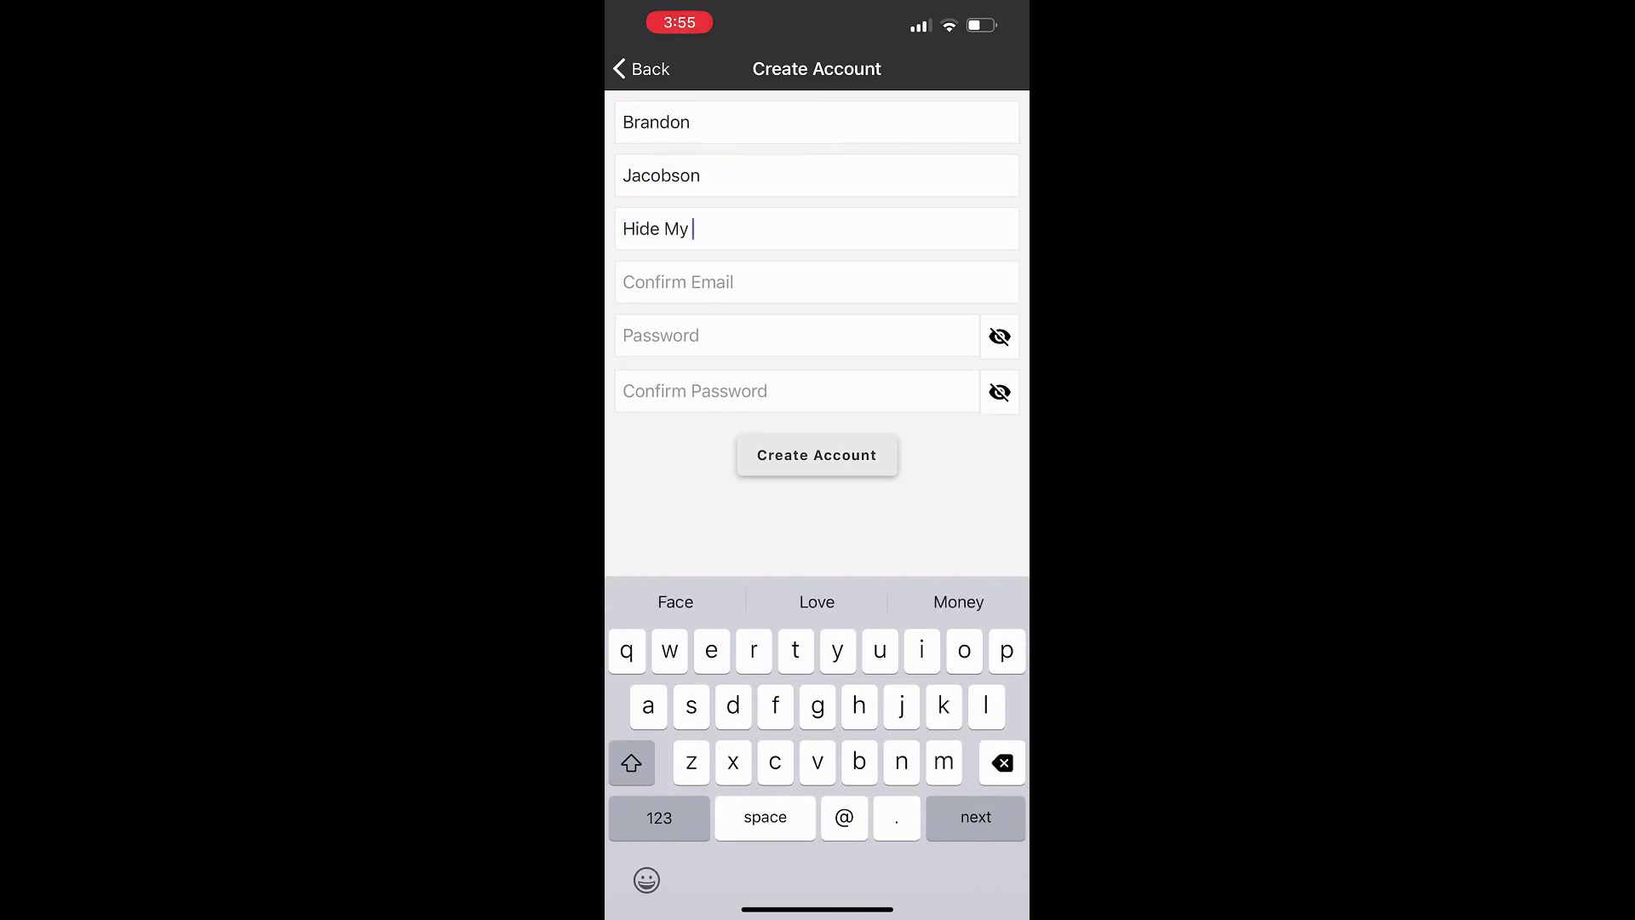
pyautogui.press('BackSpace')
pyautogui.press('BackSpace')
pyautogui.press('BackSpace')
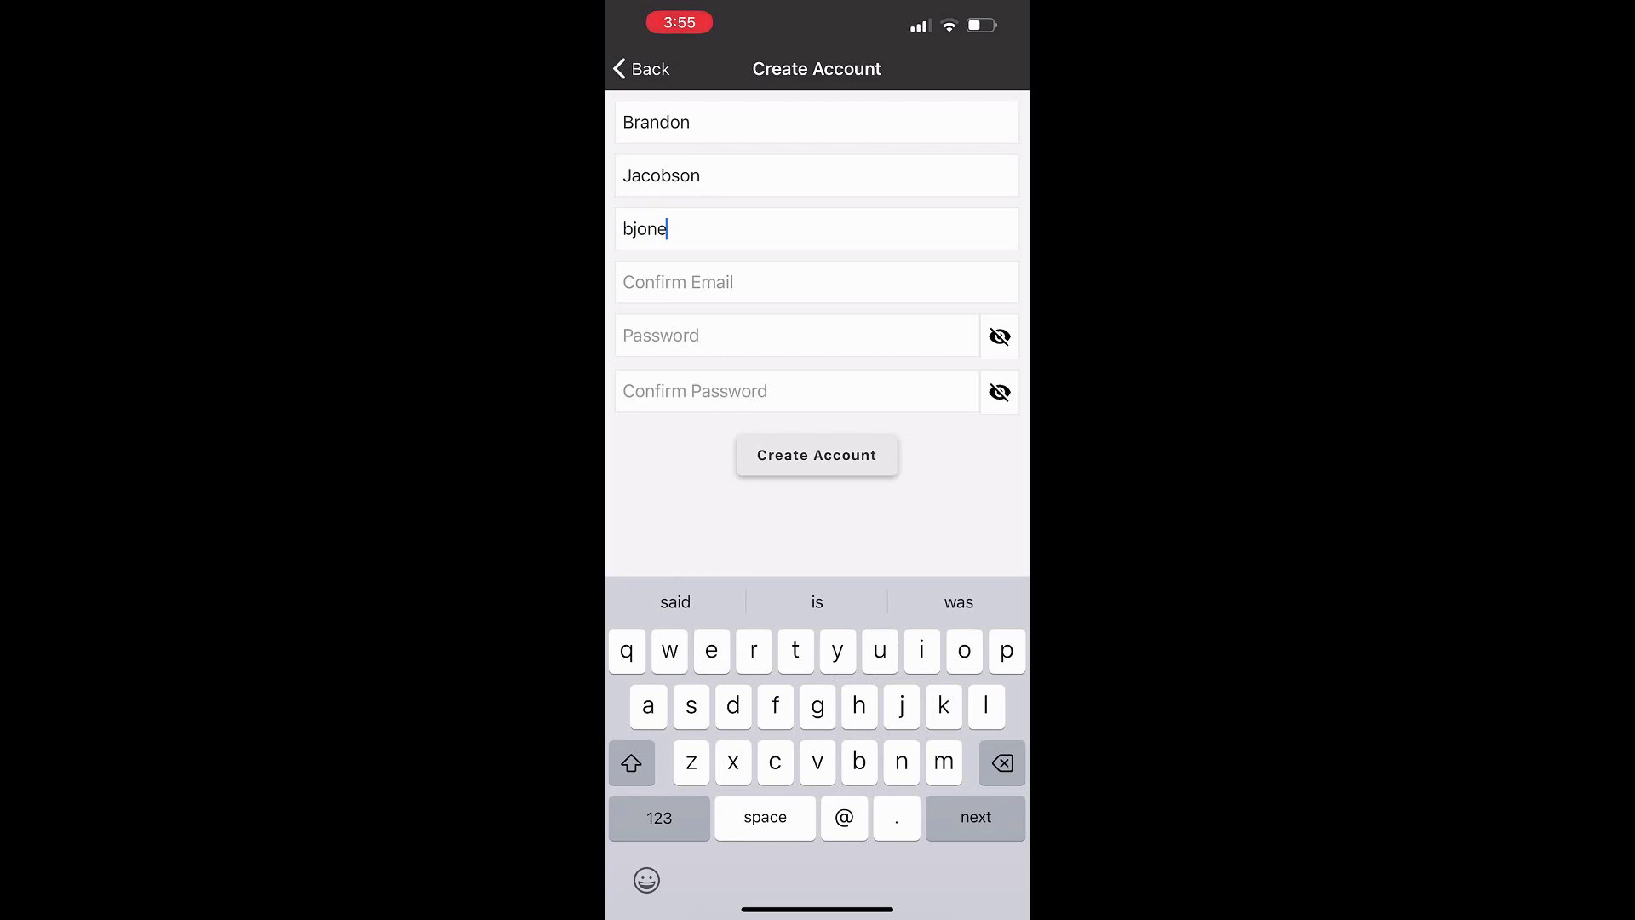
pyautogui.click(659, 817)
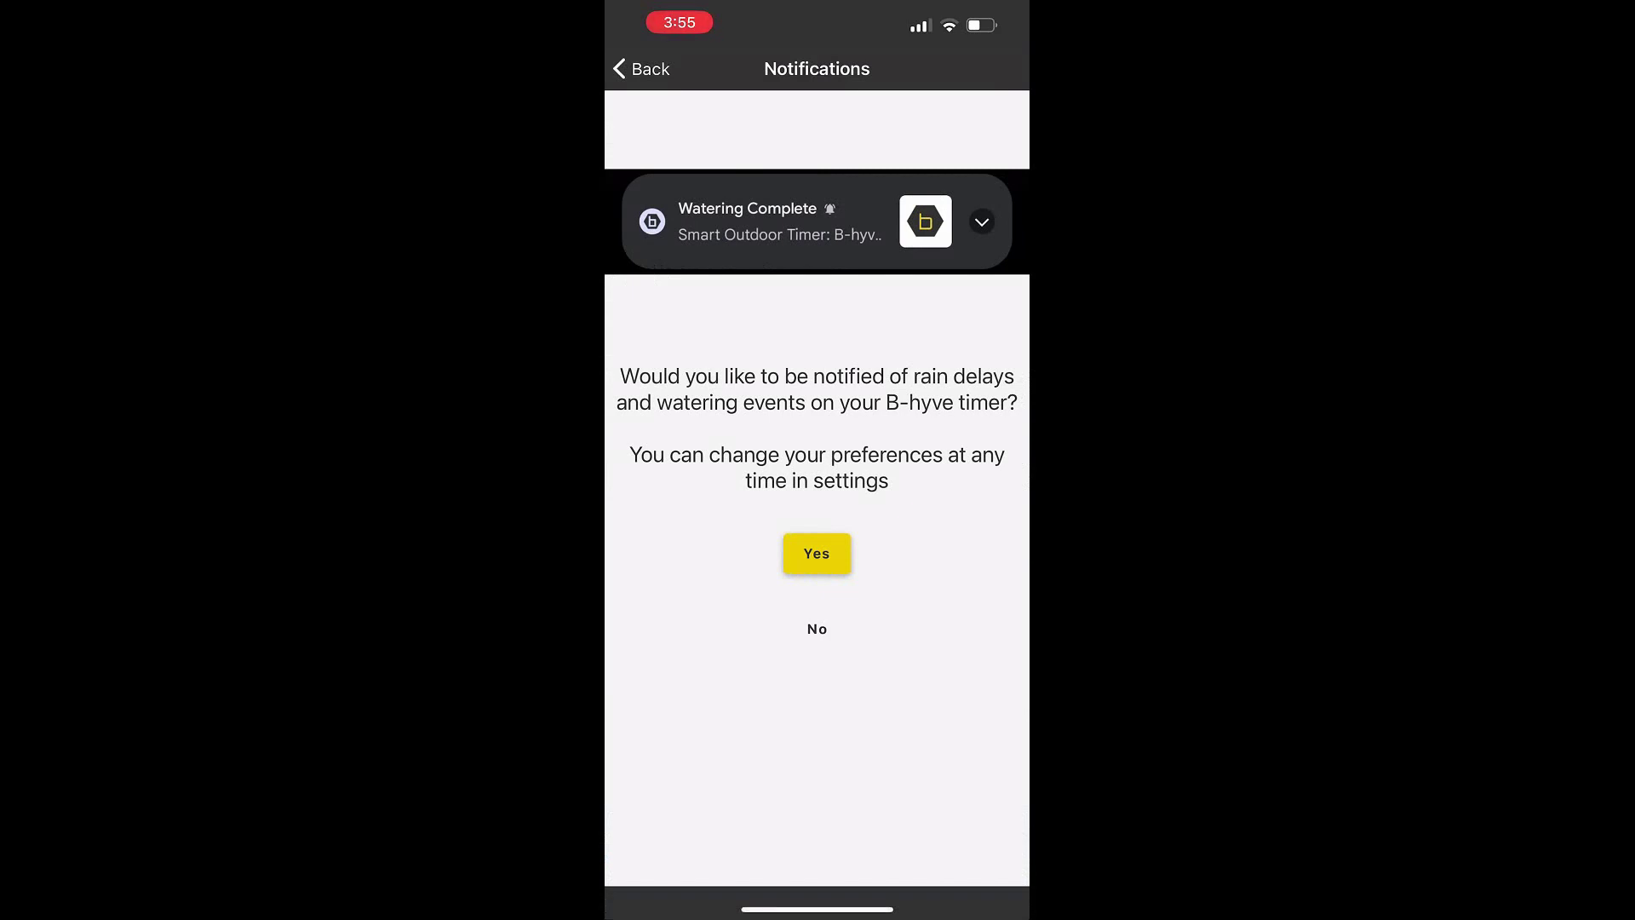
# Decline notifications, add a new device, and pick the Hose Faucet Timer + Hub
pyautogui.click(816, 629)
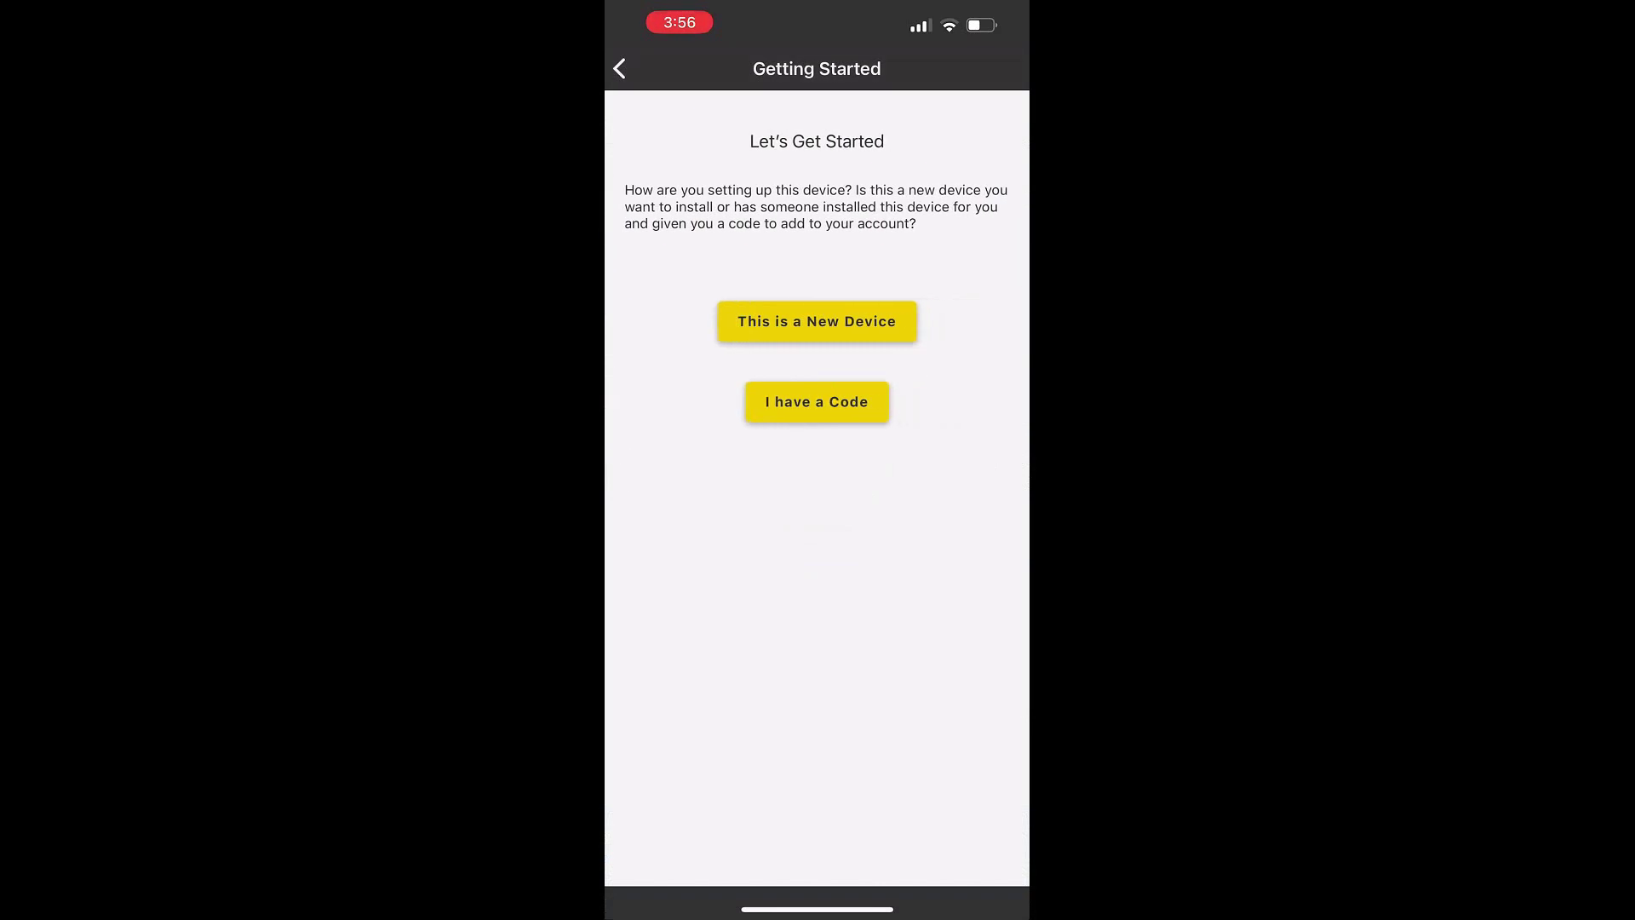
pyautogui.click(816, 322)
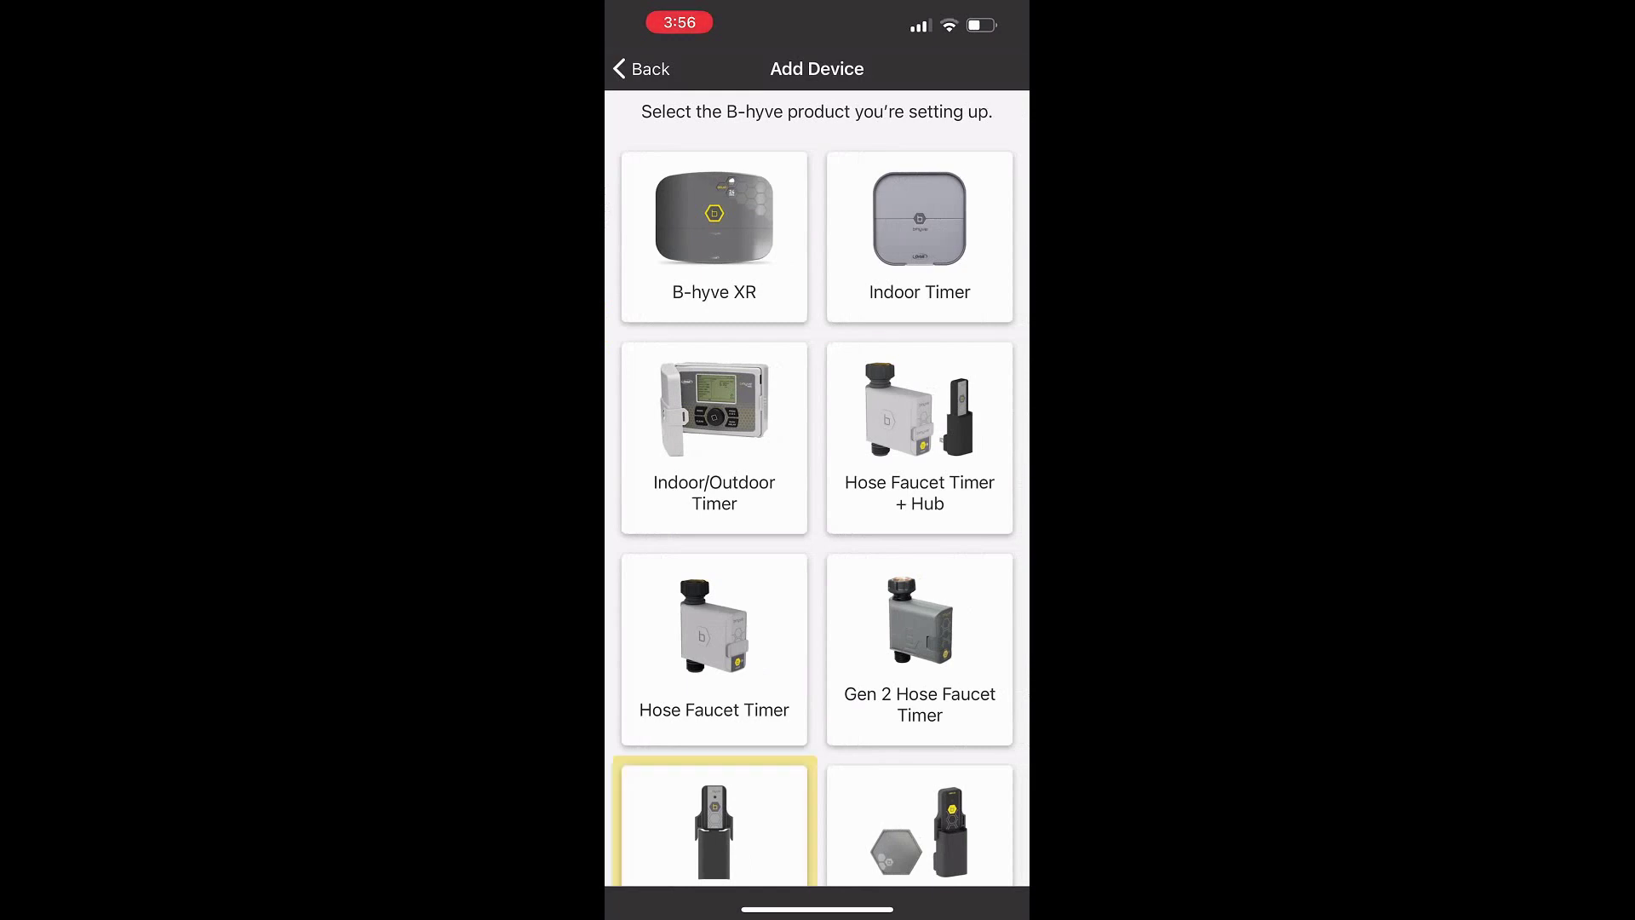
pyautogui.scroll(-3, 817, 486)
pyautogui.scroll(3, 817, 486)
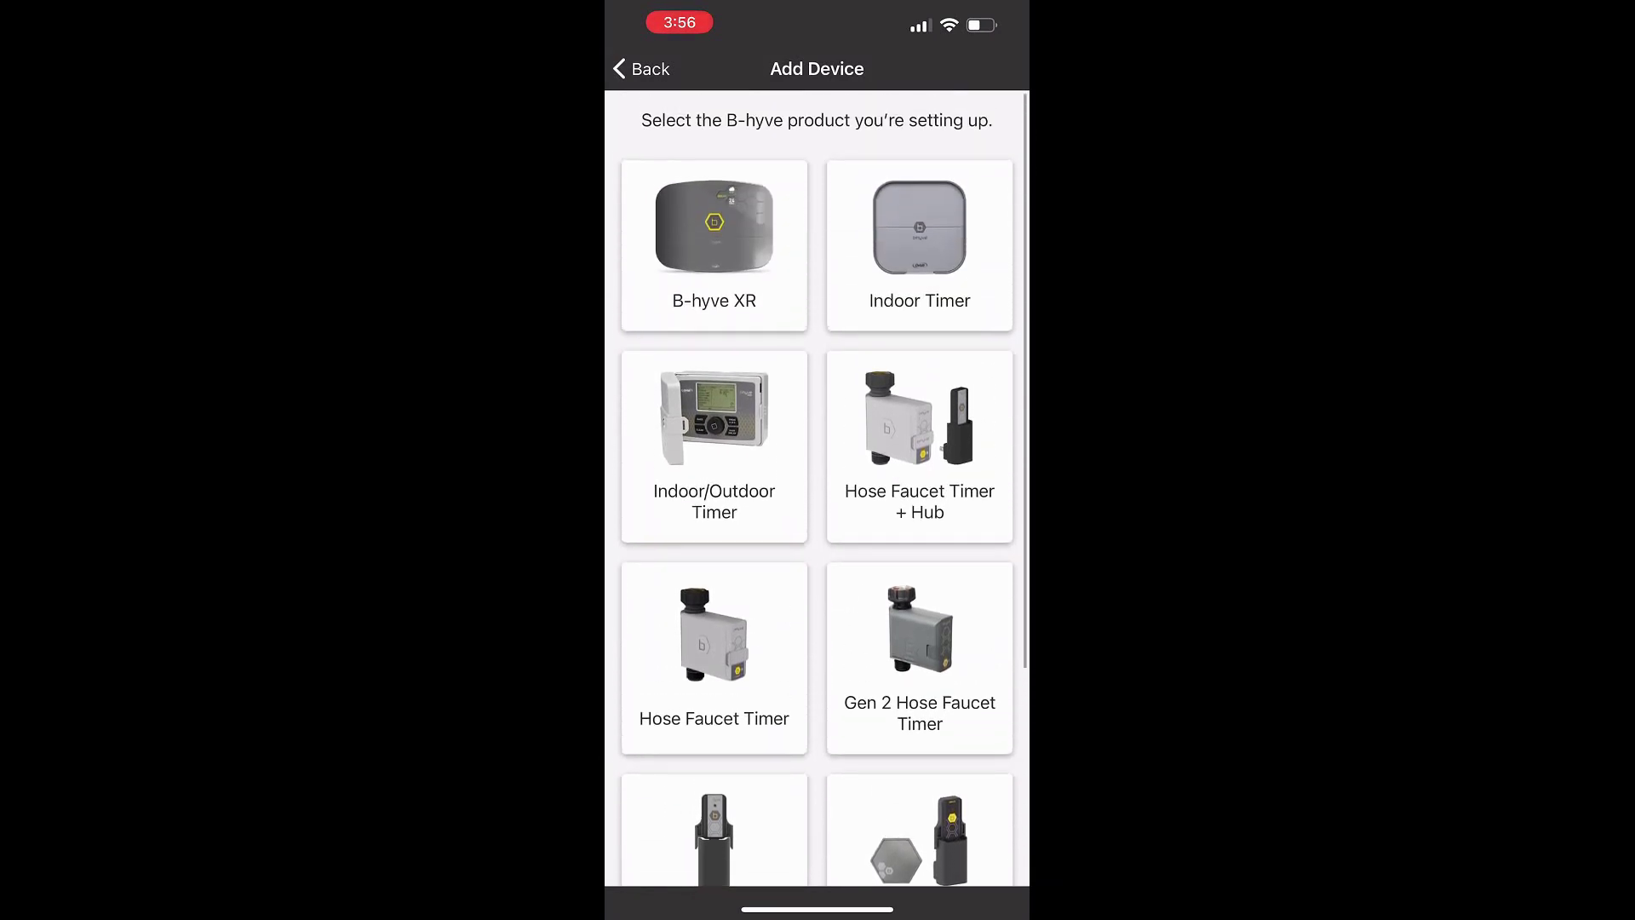
pyautogui.click(919, 438)
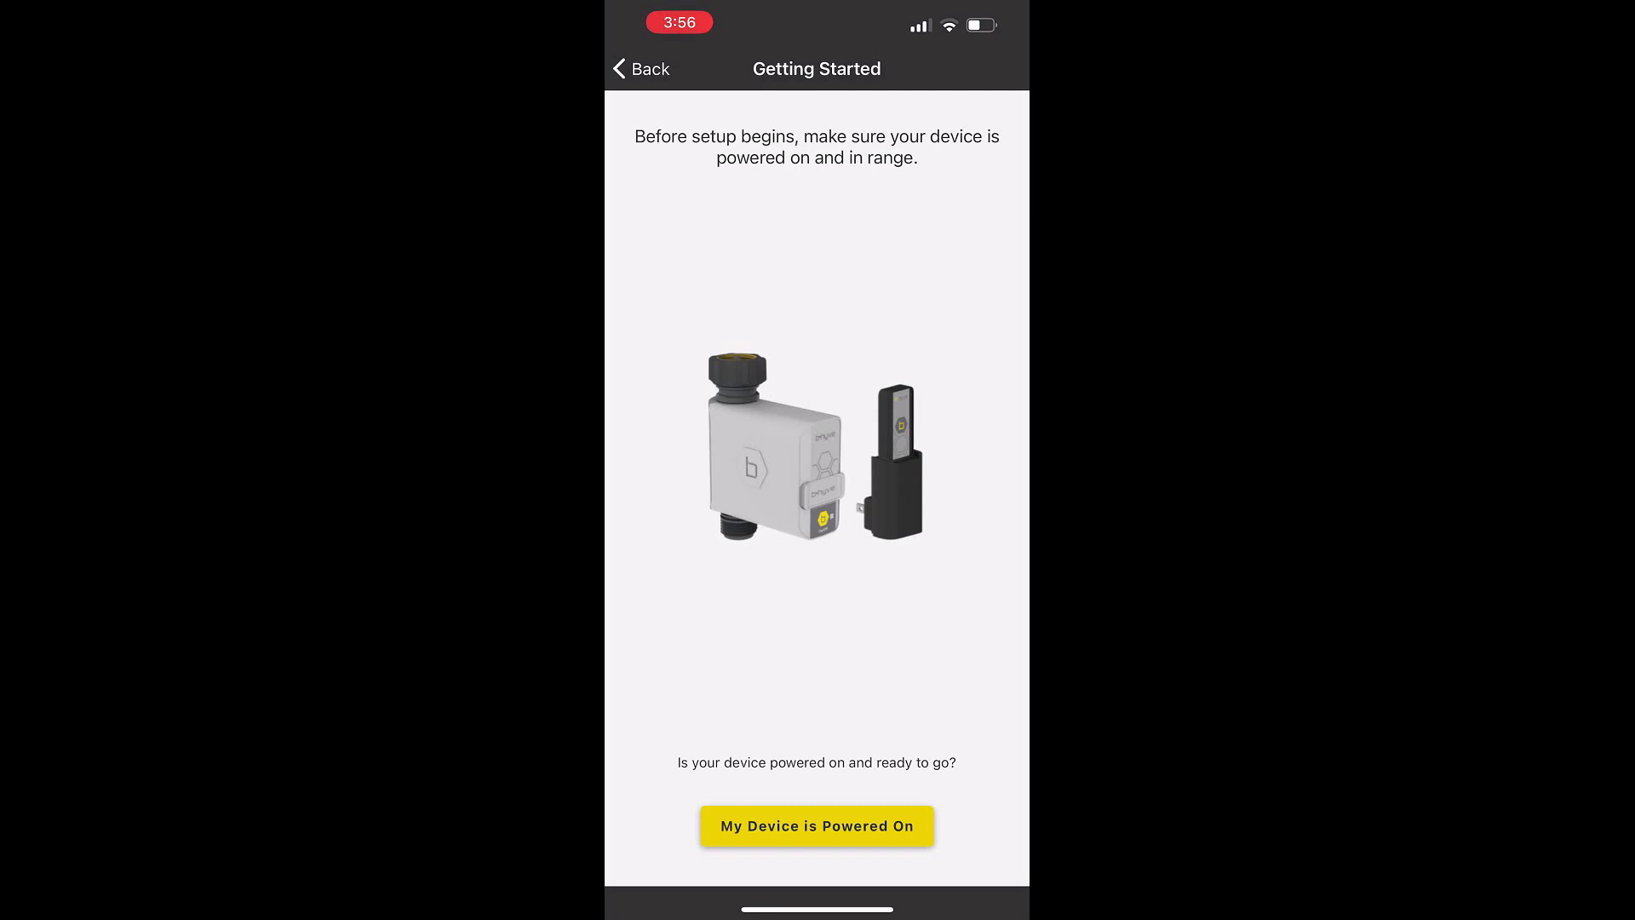
# Confirm the hub is powered on, allow Bluetooth, and confirm the found hub's MAC address matches
pyautogui.click(817, 825)
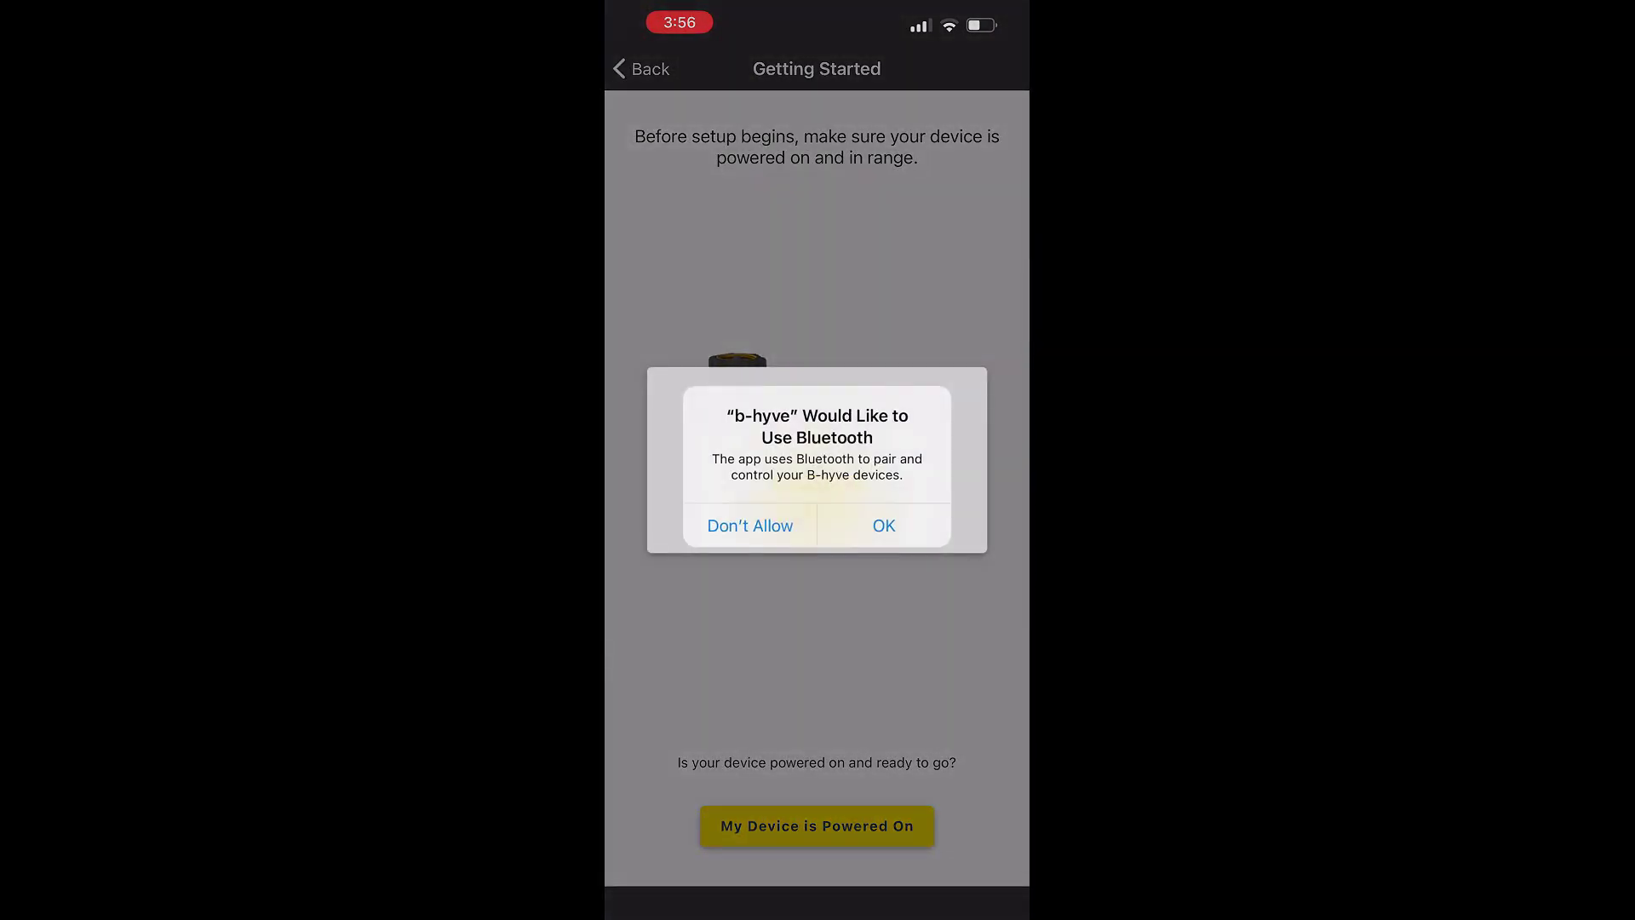
pyautogui.click(884, 525)
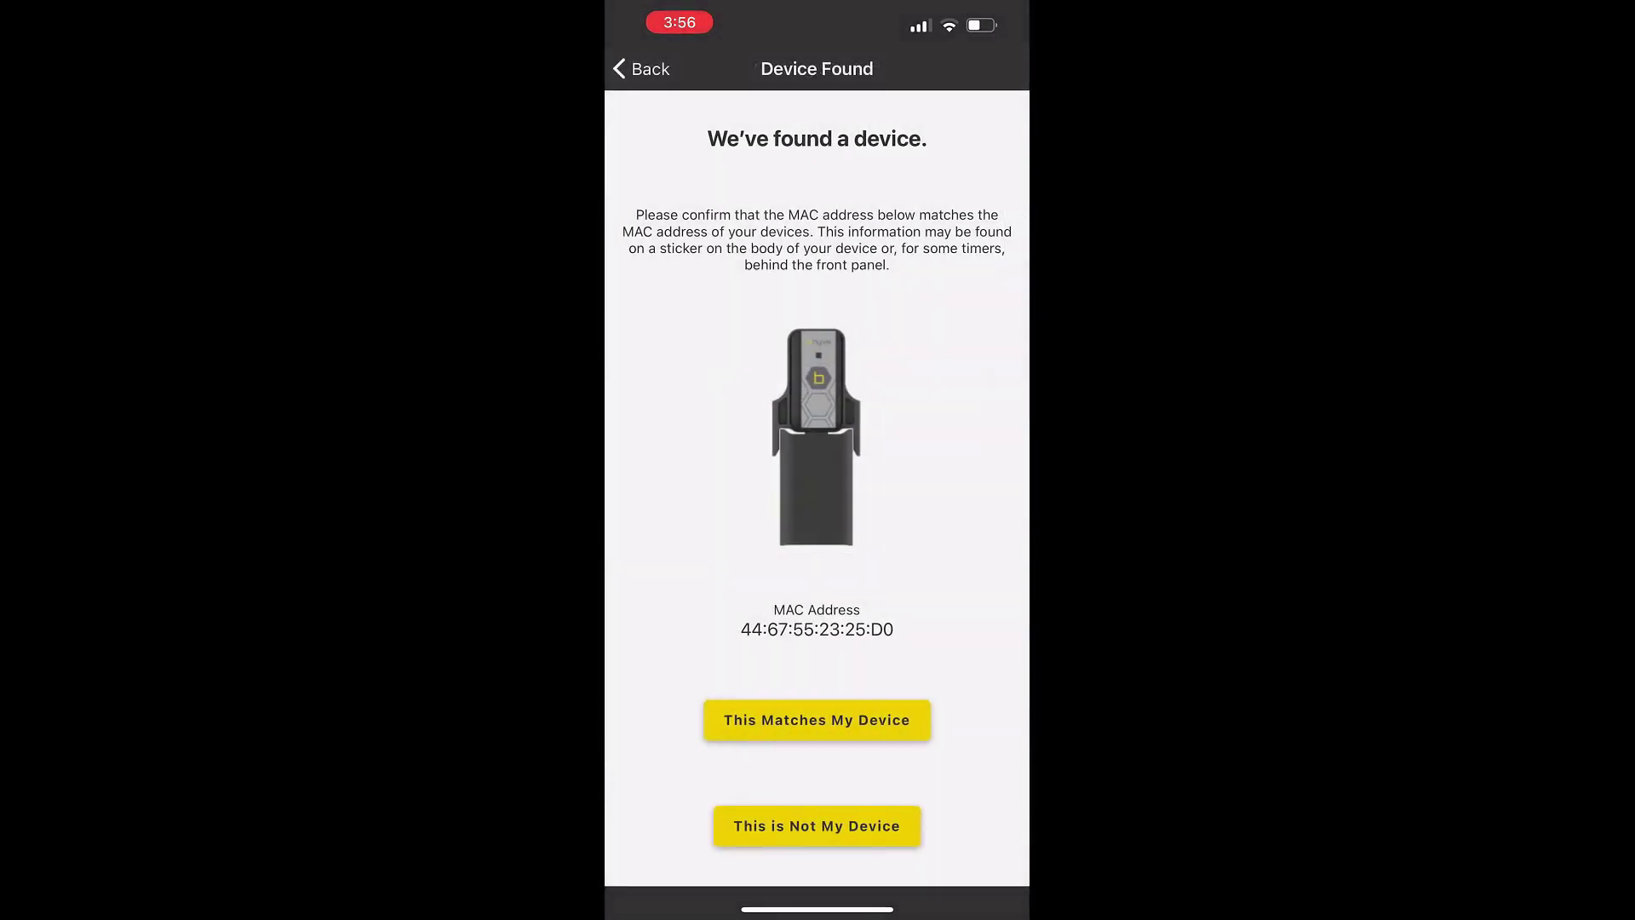
pyautogui.click(816, 720)
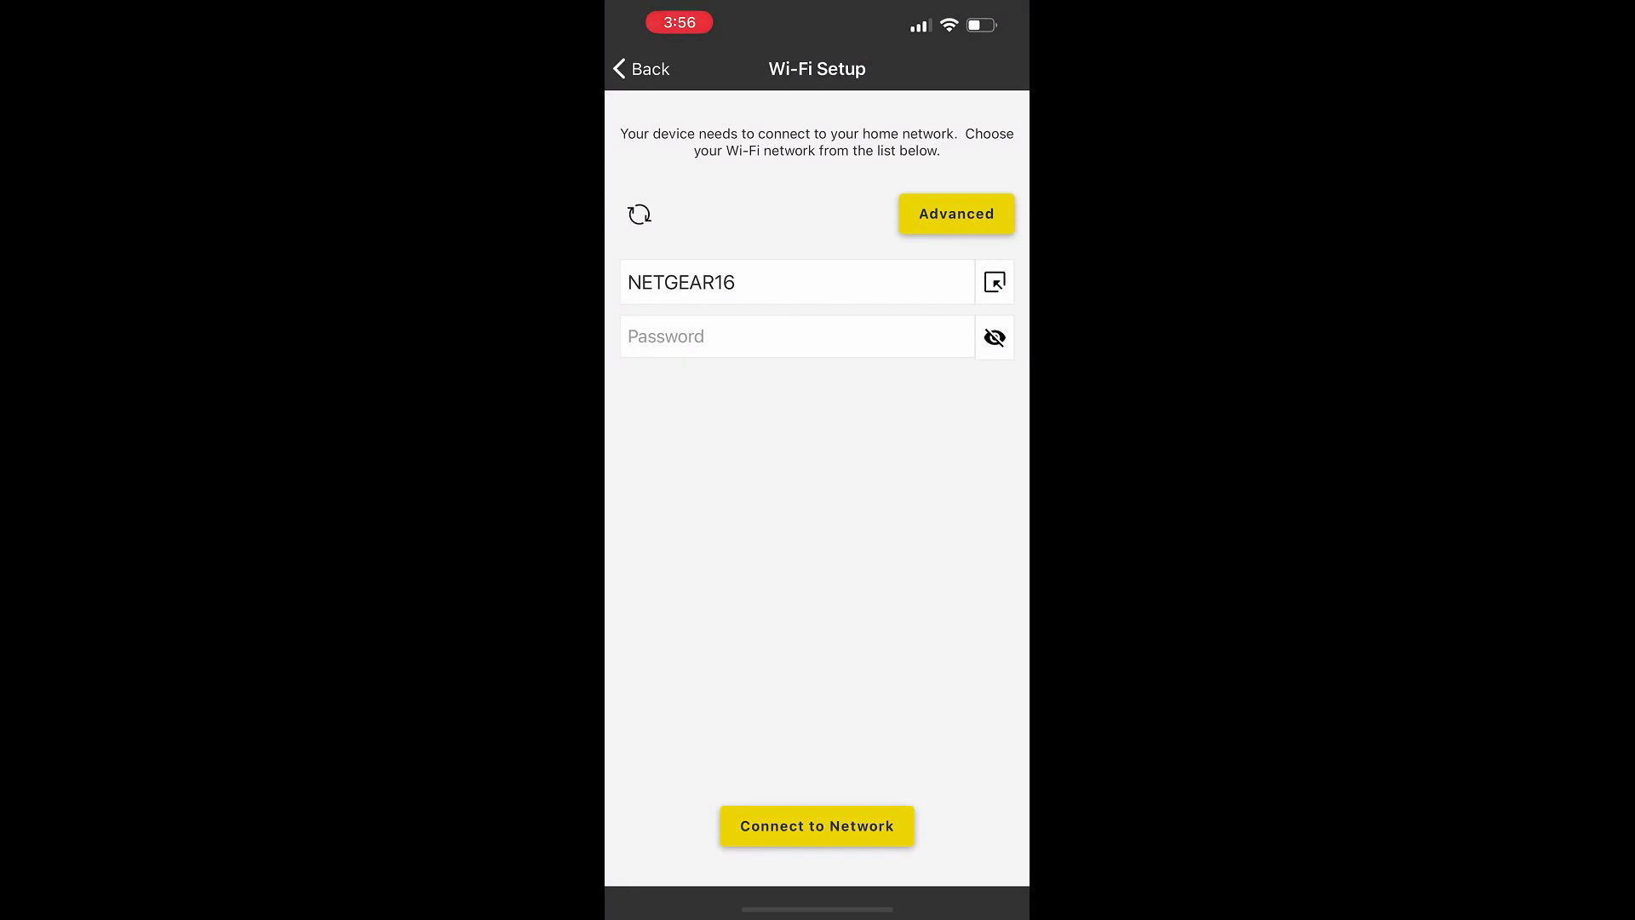
# Connect the hub to the NETGEAR16 network and keep its name as Wi-Fi Hub
pyautogui.click(816, 825)
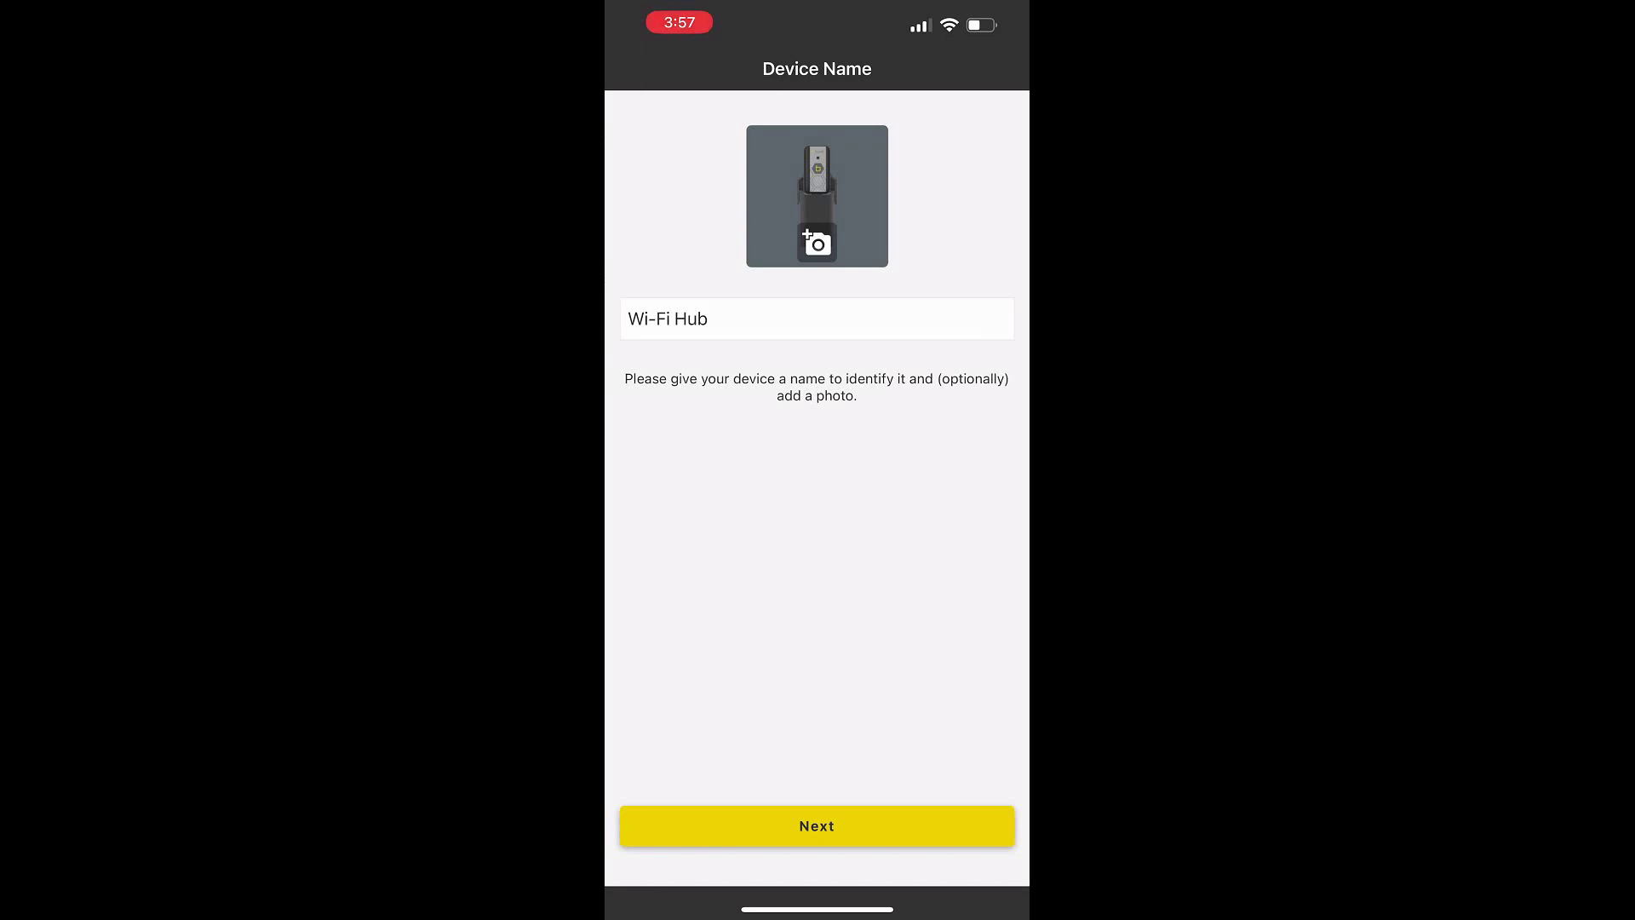
pyautogui.click(707, 318)
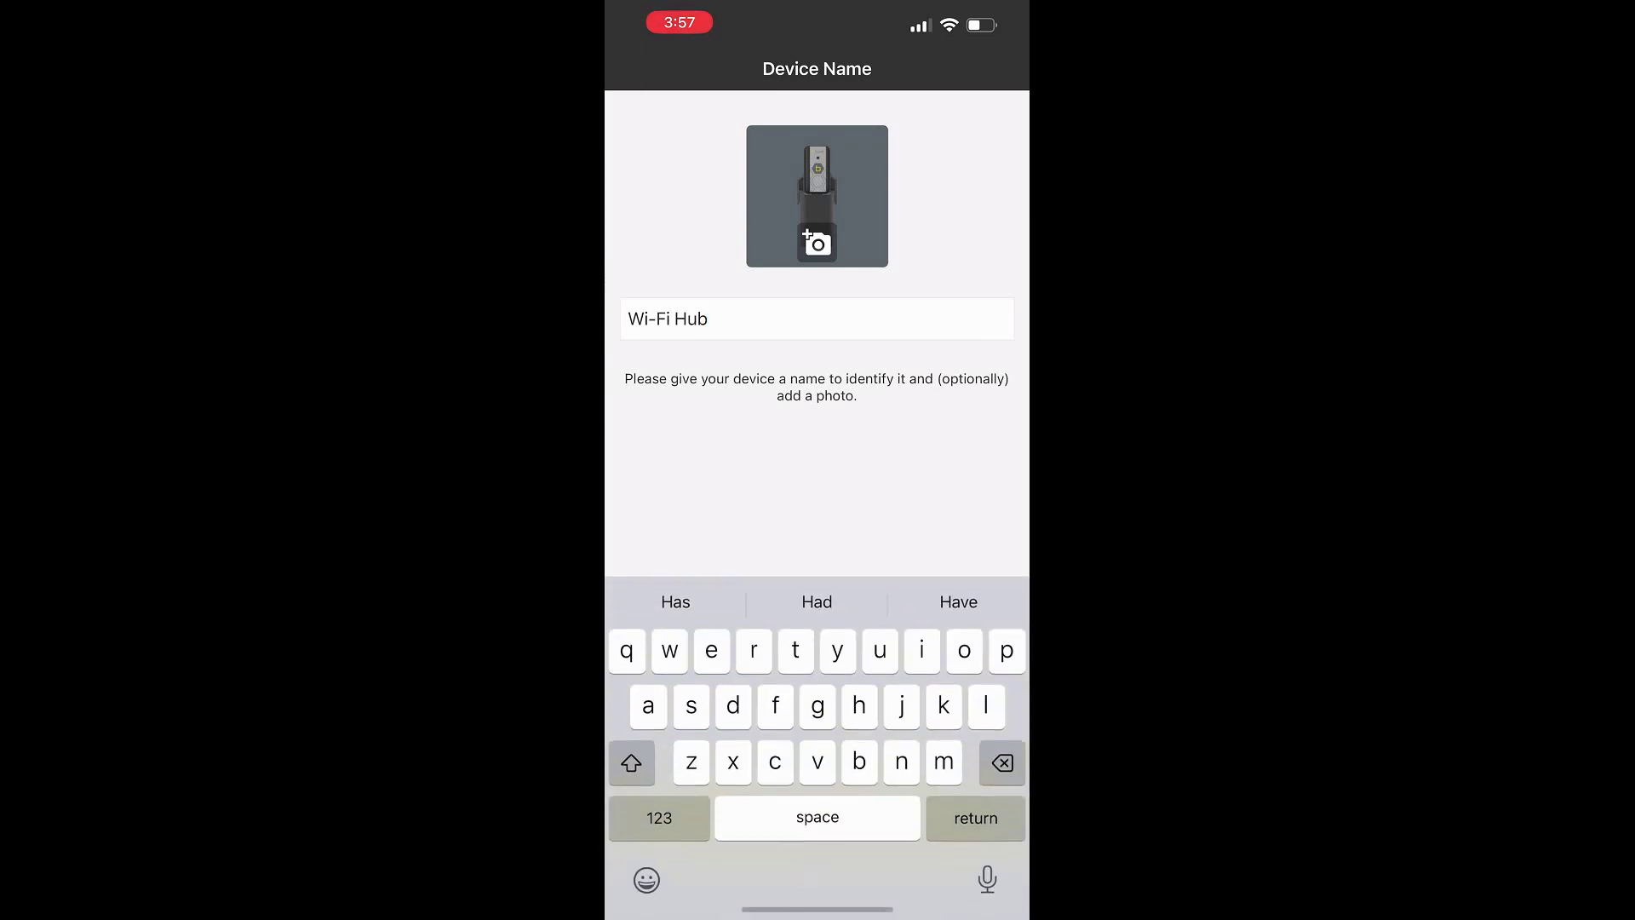
pyautogui.press('Return')
pyautogui.click(816, 826)
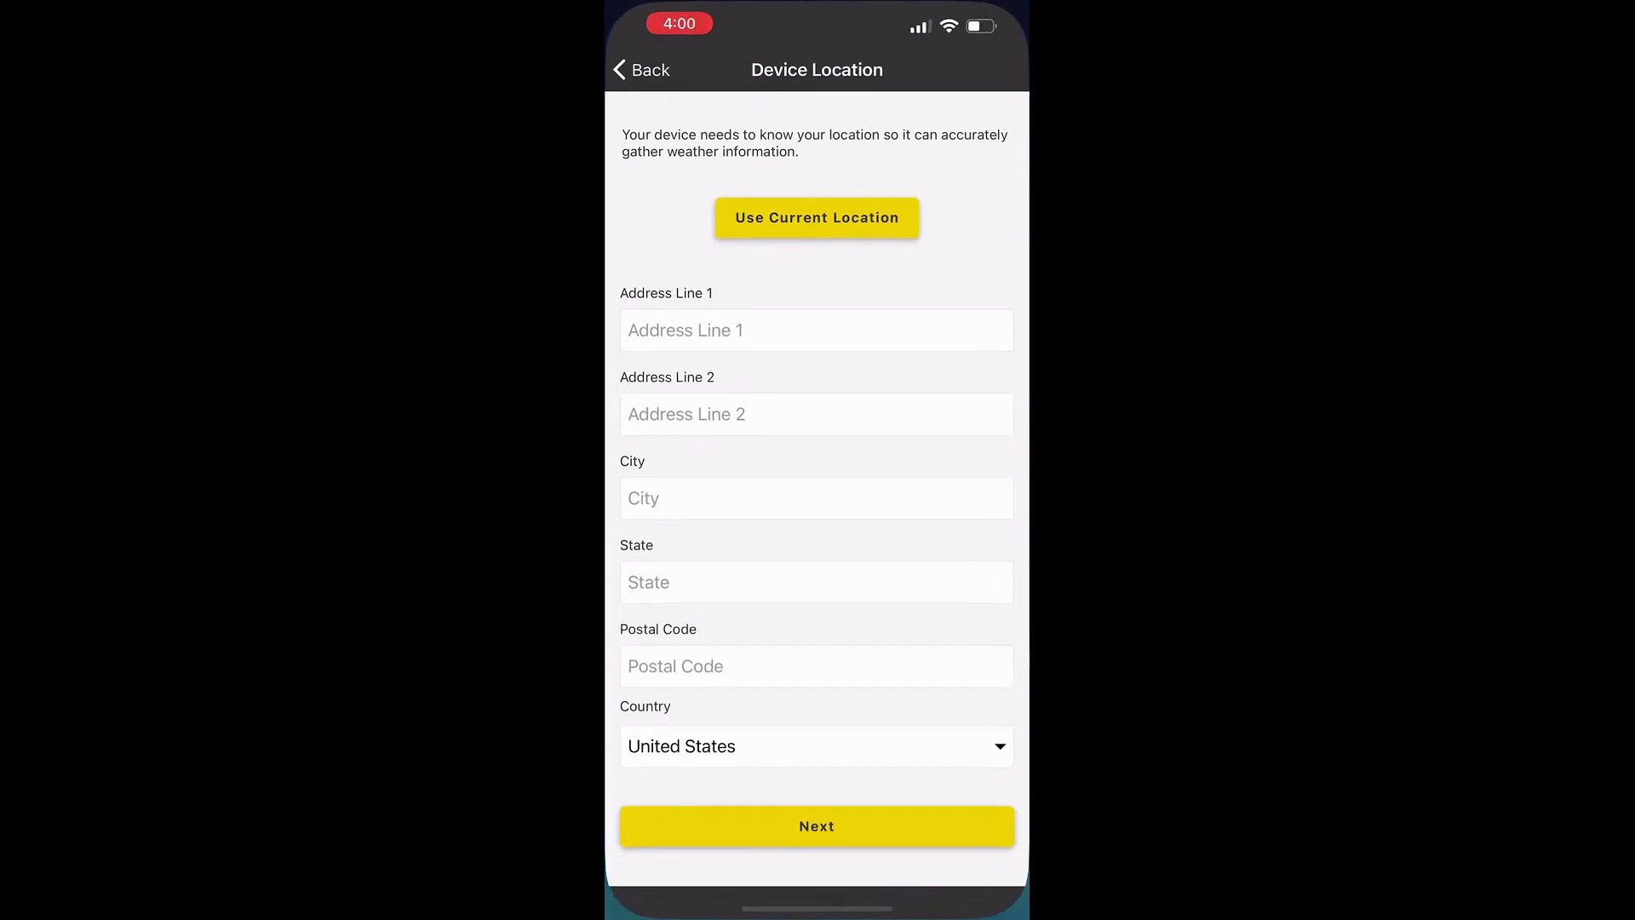
# Fill the device's address from the phone's current location and accept the GPS notice
pyautogui.click(818, 330)
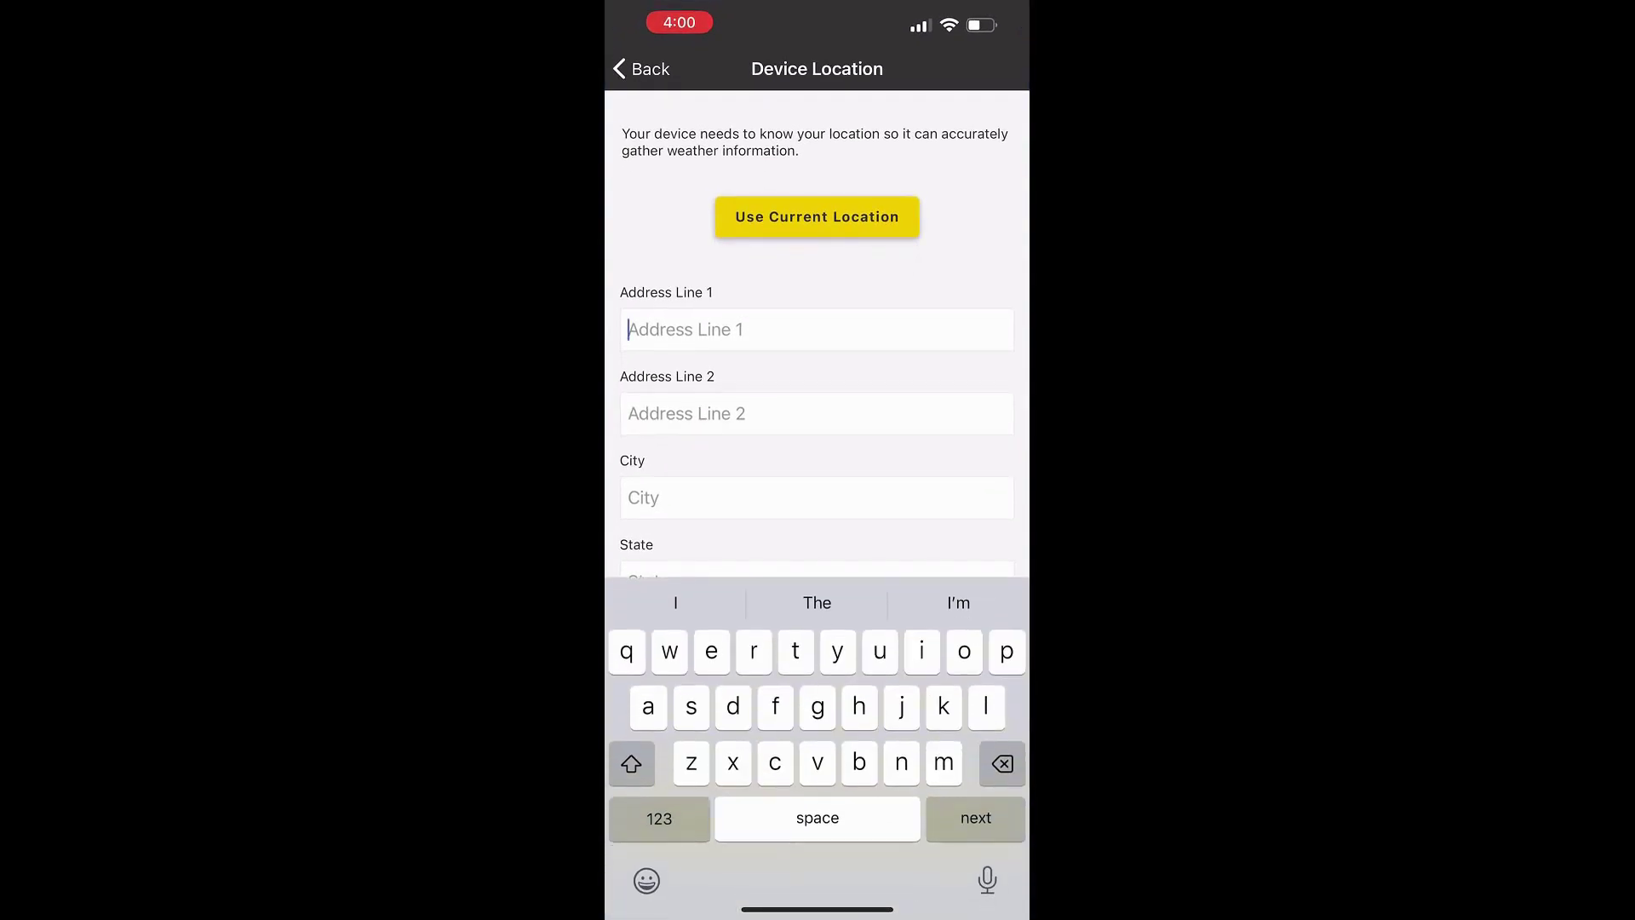
pyautogui.click(817, 216)
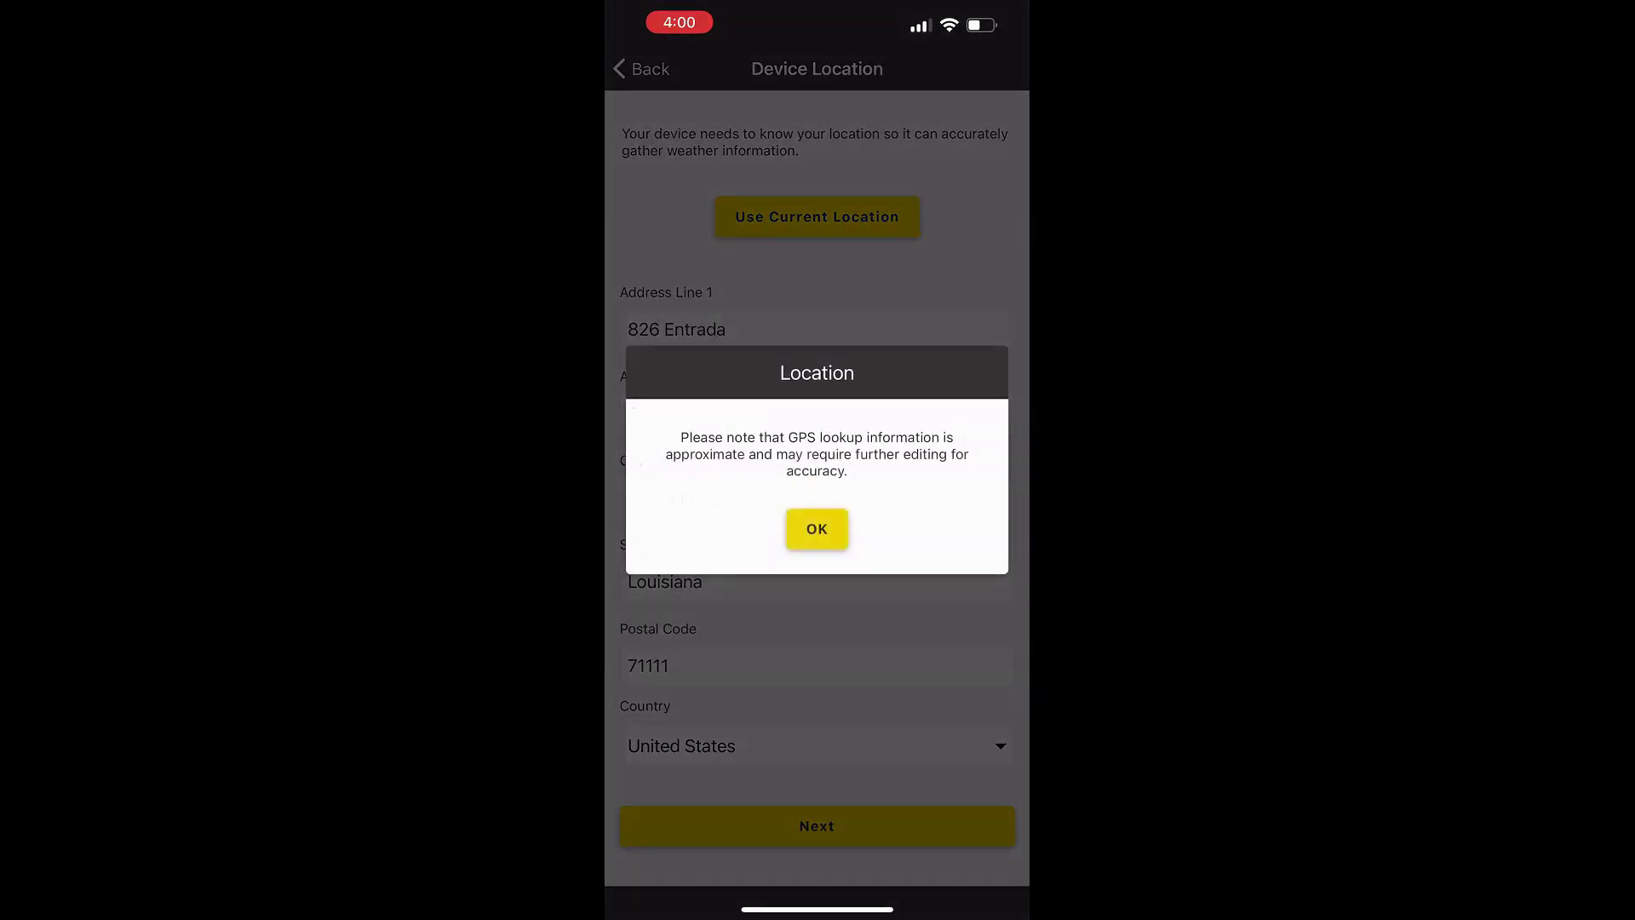
pyautogui.click(817, 529)
pyautogui.scroll(-1, 818, 468)
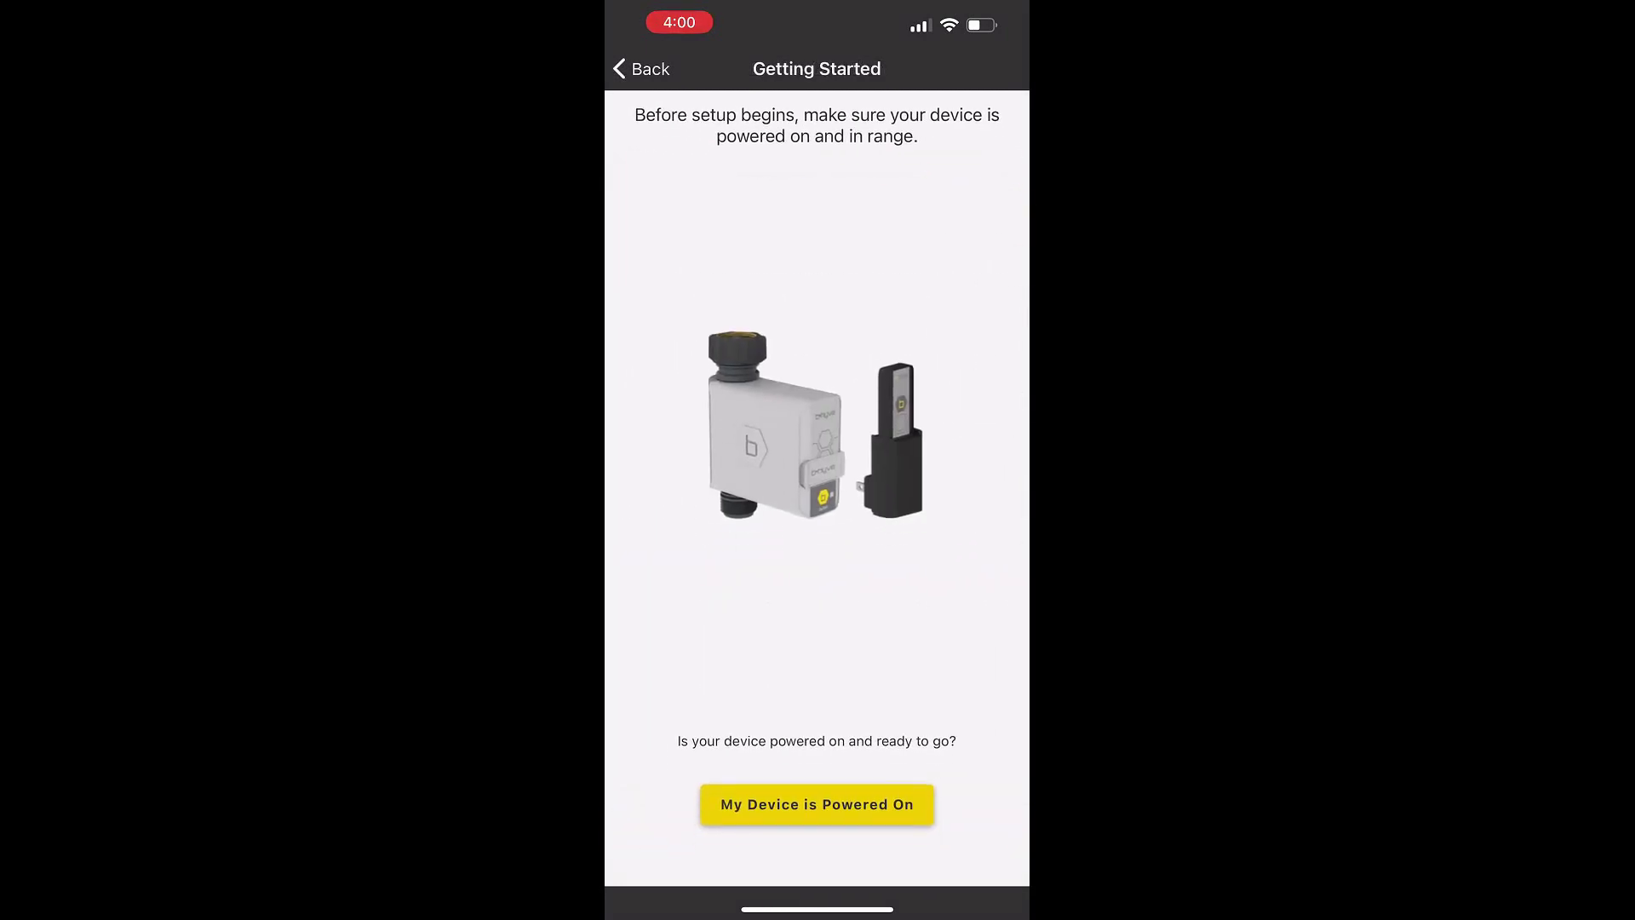
# Confirm the timer is powered on and its MAC address matches, starting the firmware update
pyautogui.click(817, 825)
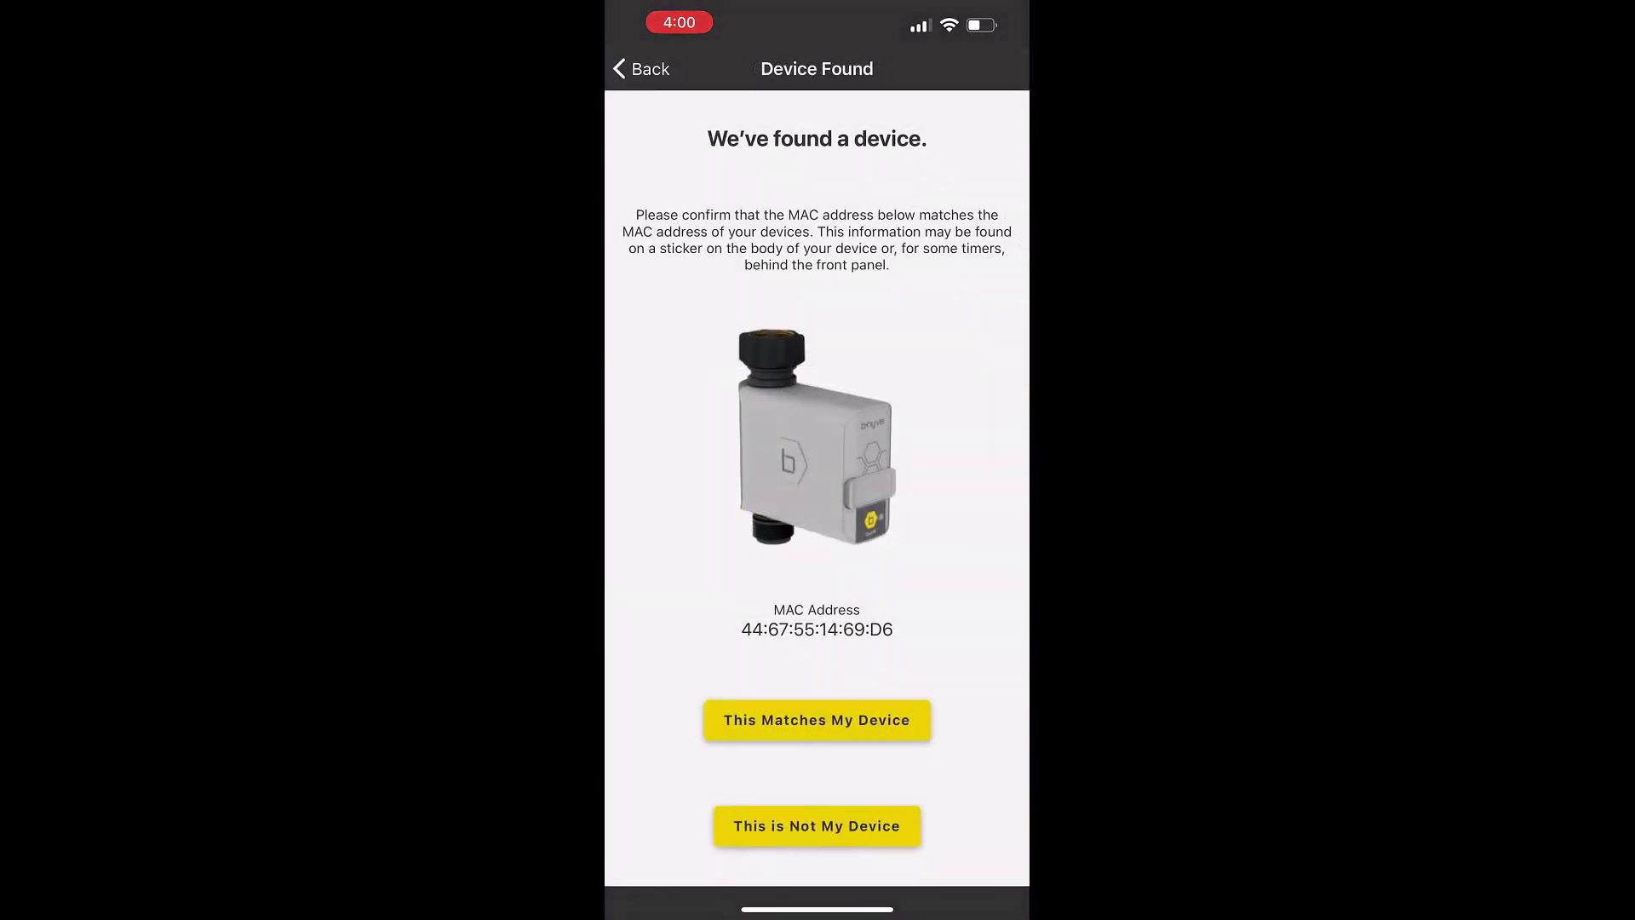
pyautogui.click(817, 720)
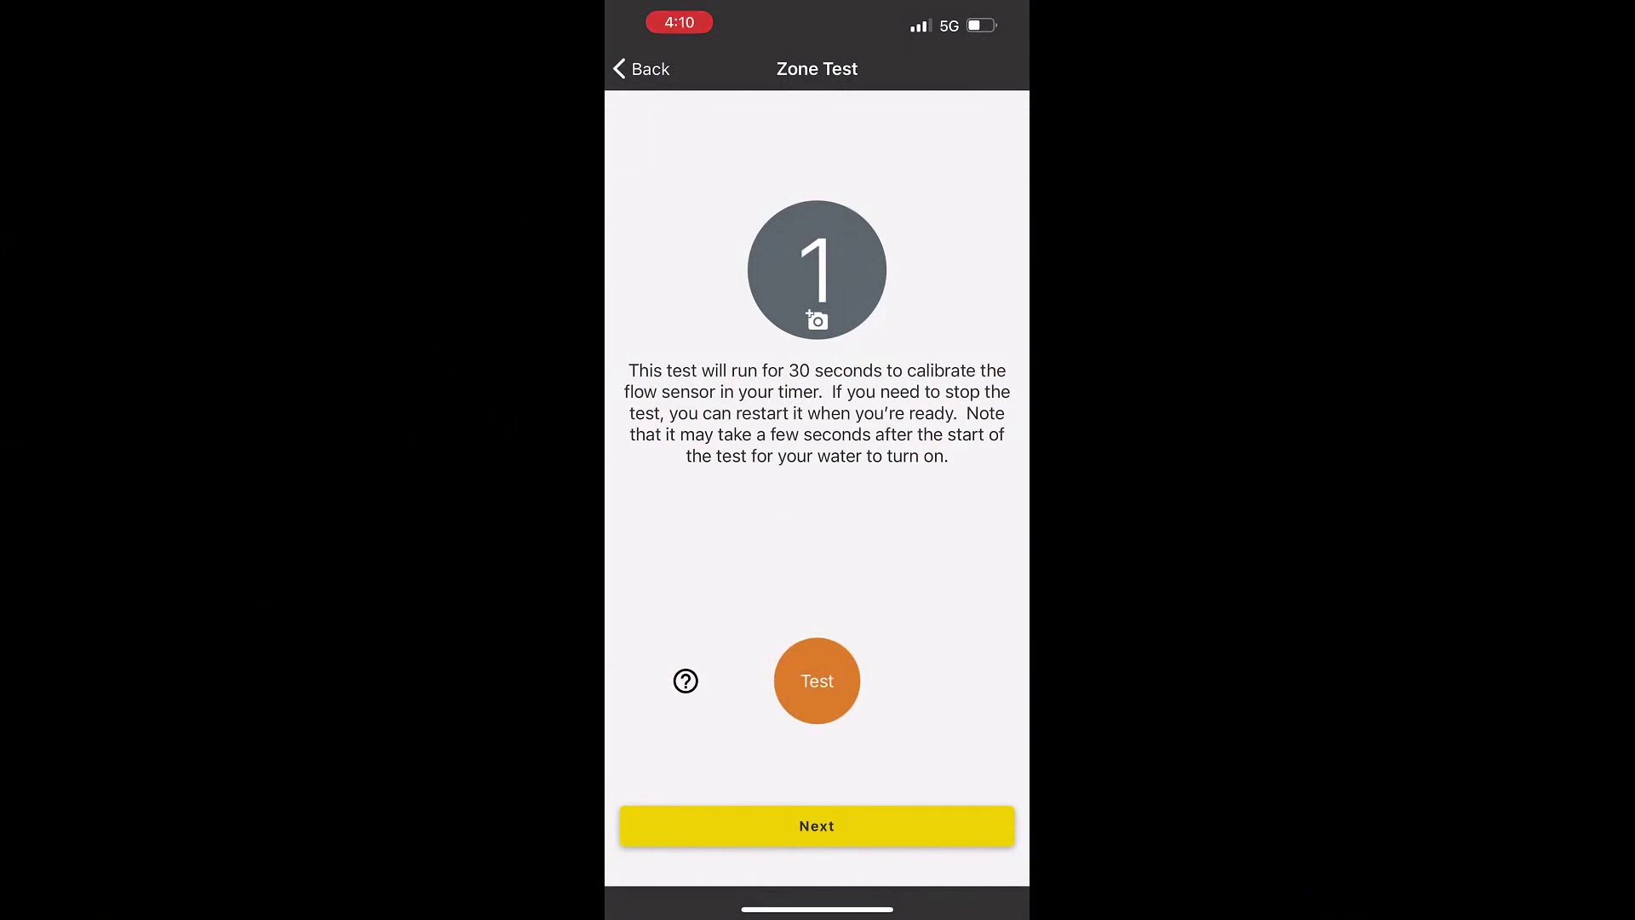
# Run the 30-second zone 1 test, name the zone Garden, and continue
pyautogui.click(817, 681)
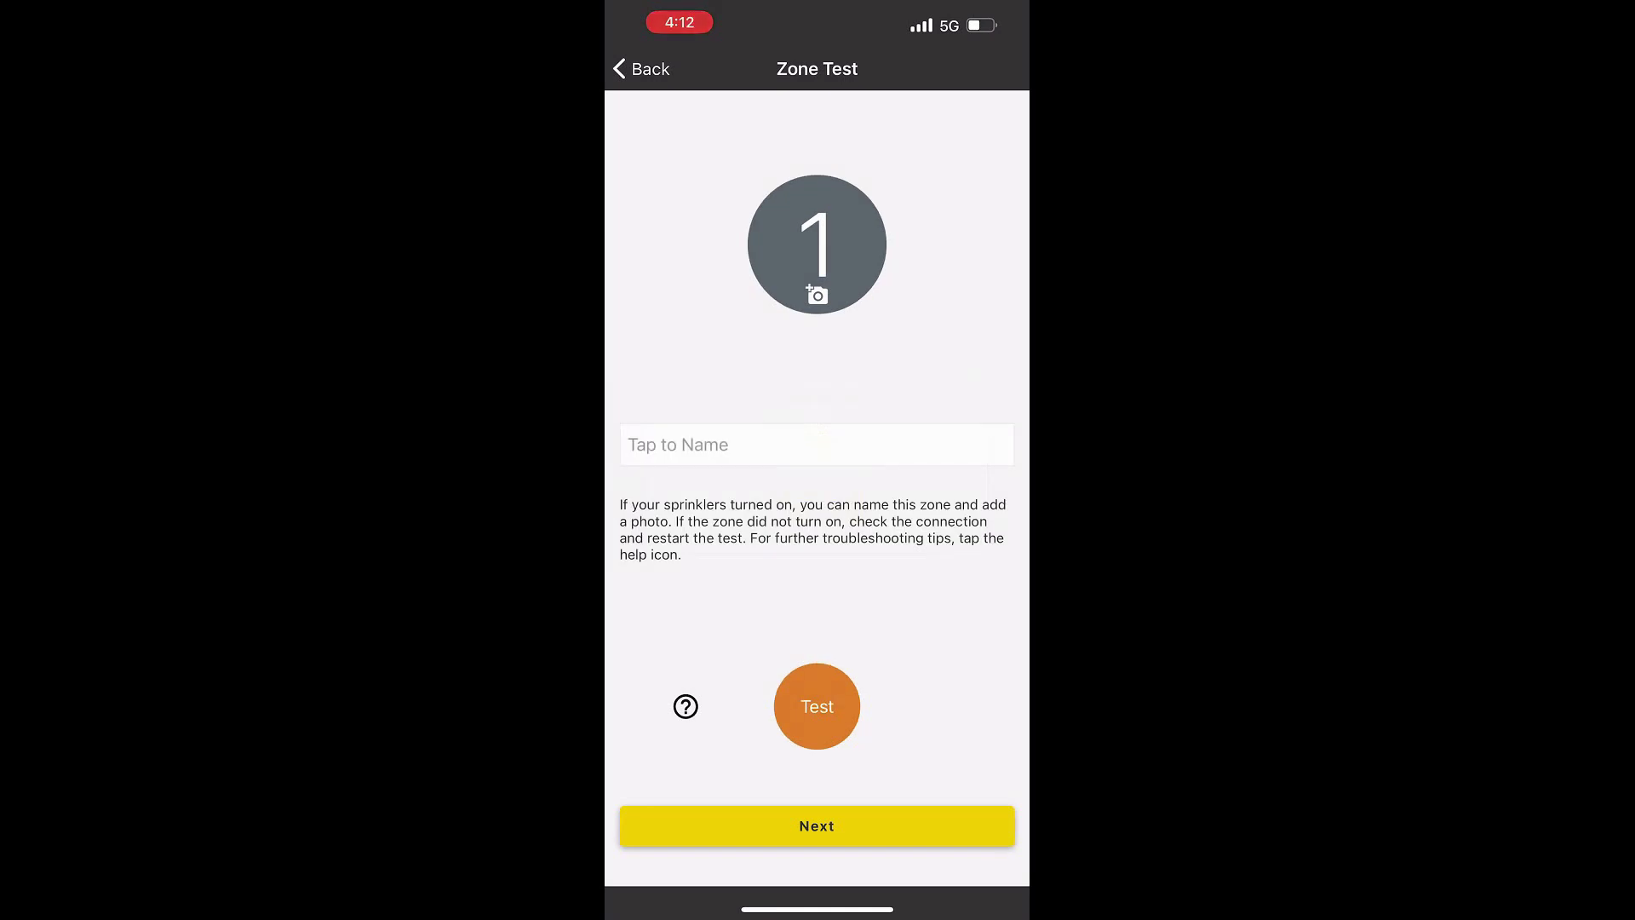
pyautogui.click(817, 445)
pyautogui.write('Garden')
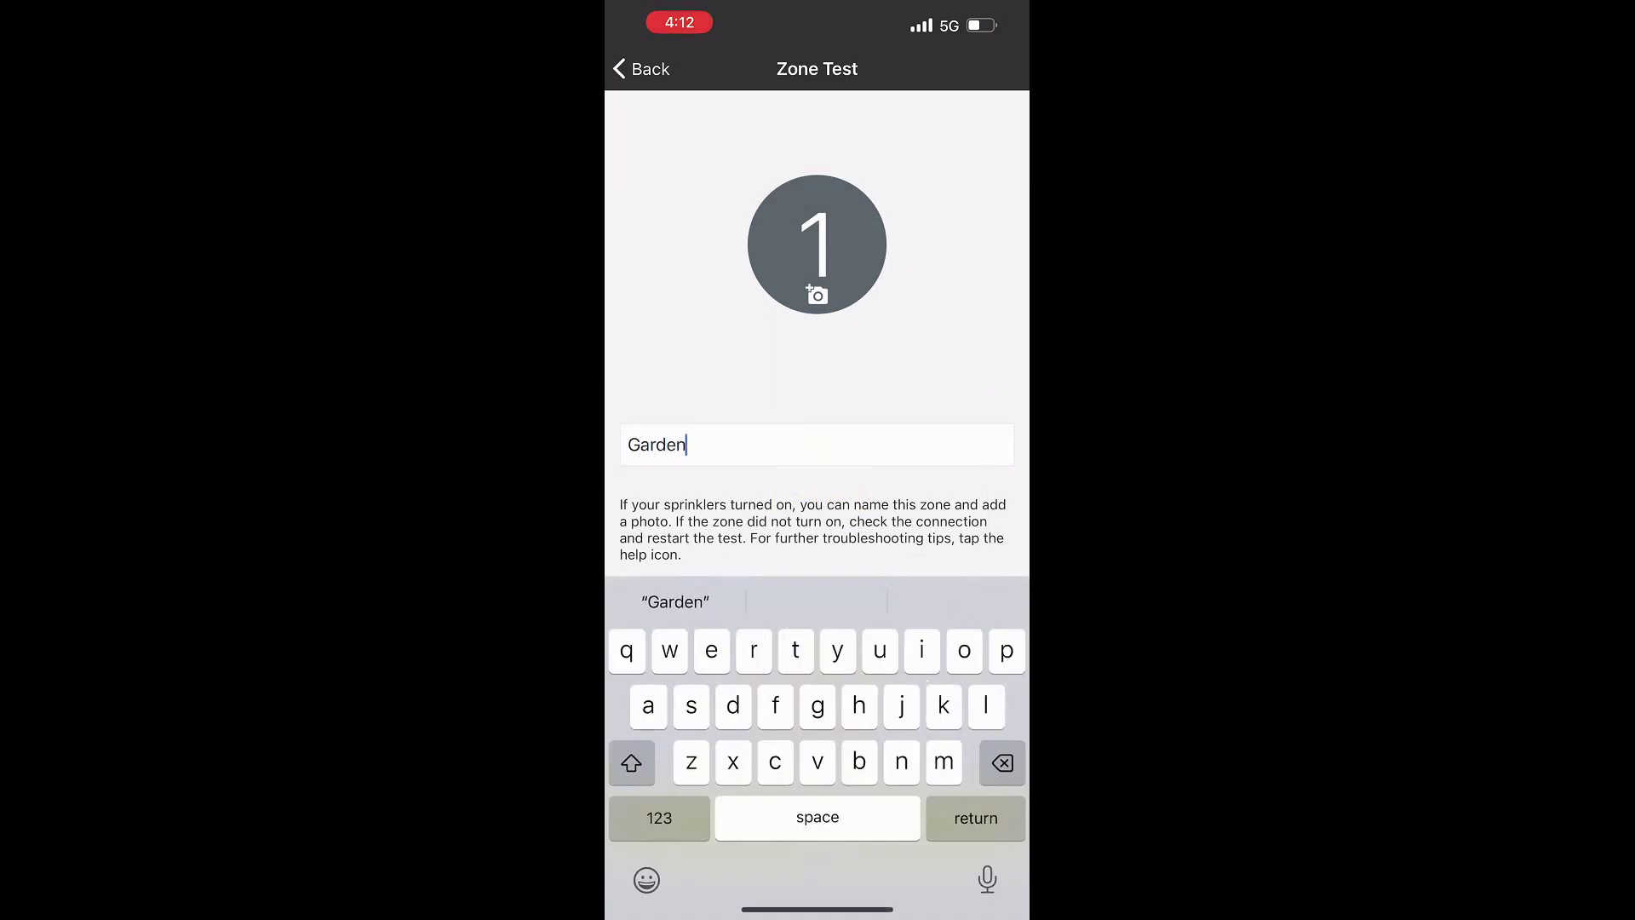
pyautogui.press('Return')
pyautogui.click(817, 824)
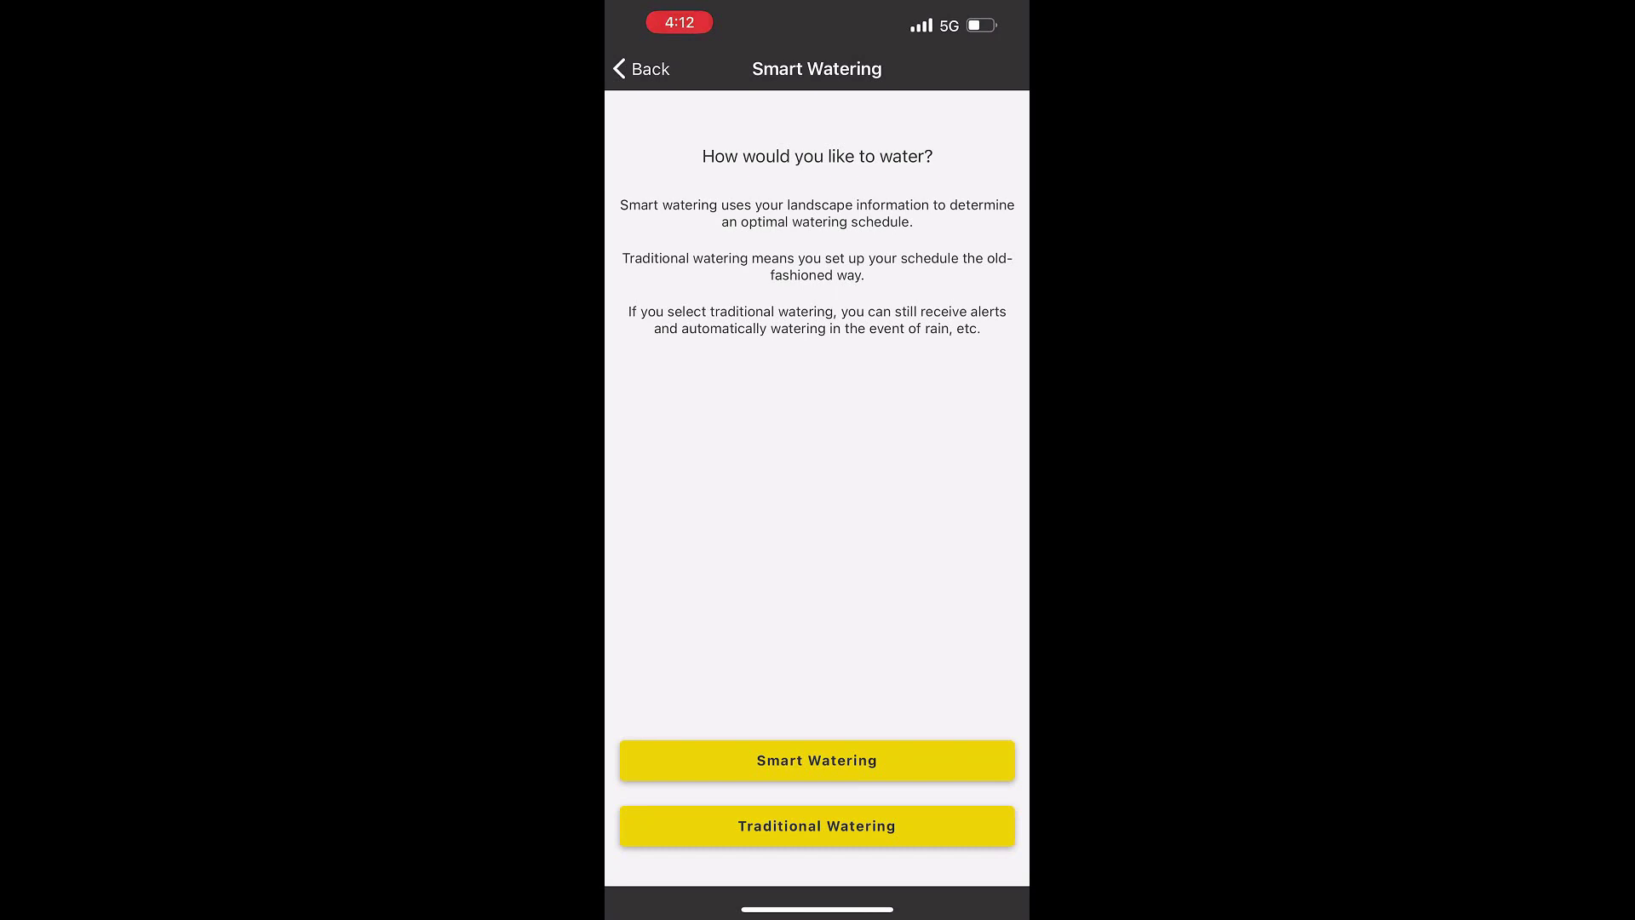
# Choose Traditional Watering, then start a 5-minute manual watering run on the Garden zone
pyautogui.click(817, 826)
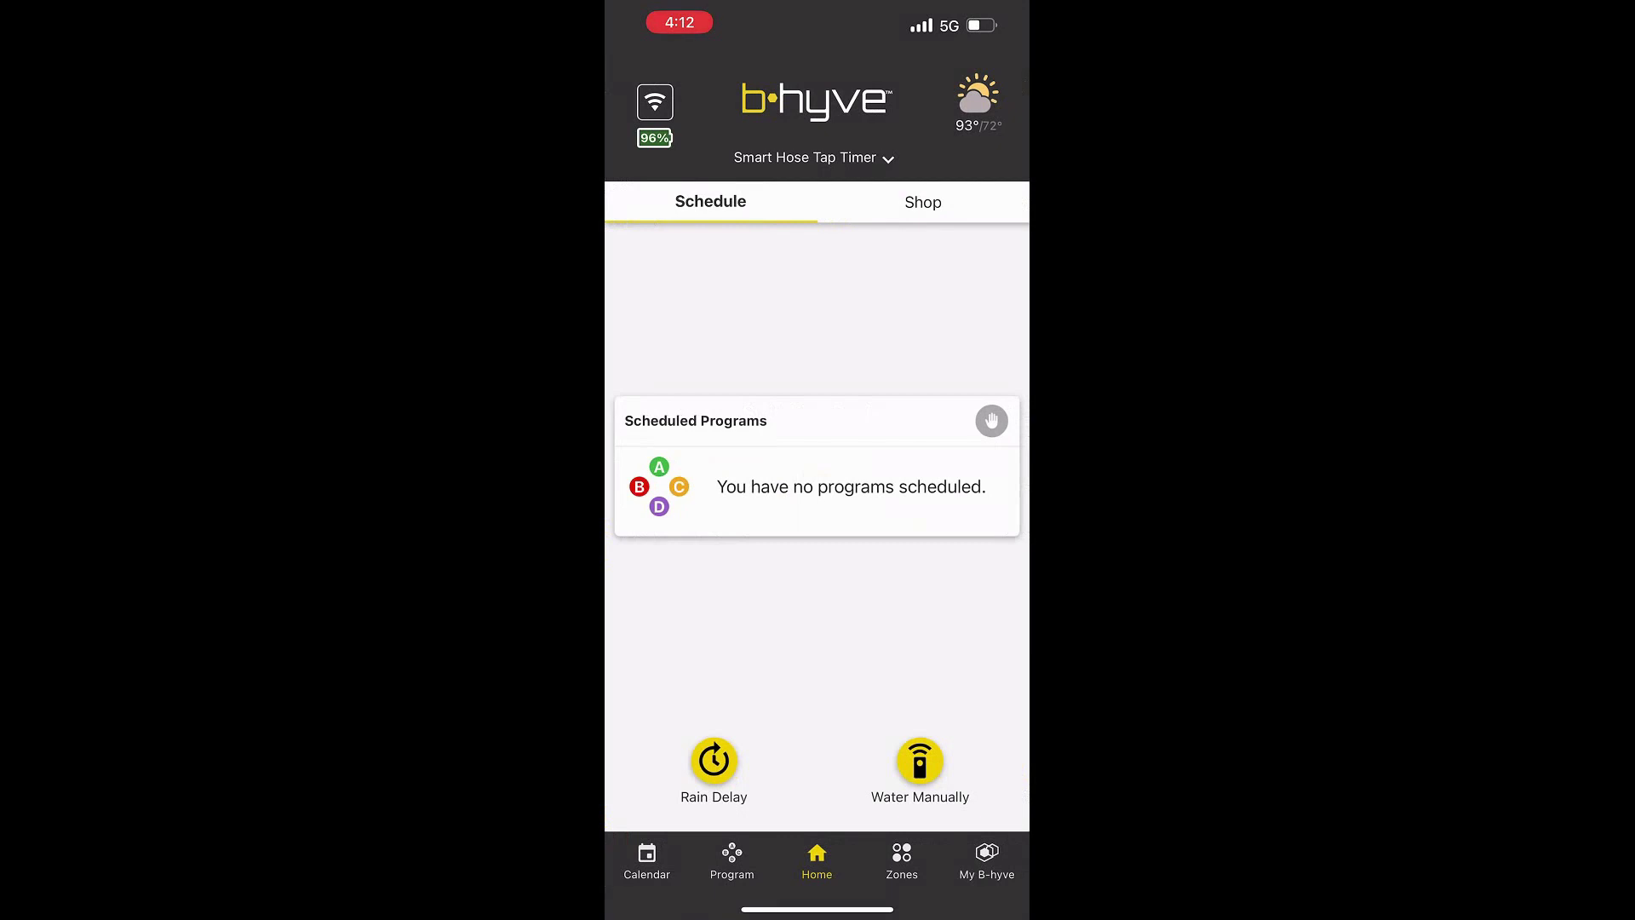
pyautogui.click(919, 760)
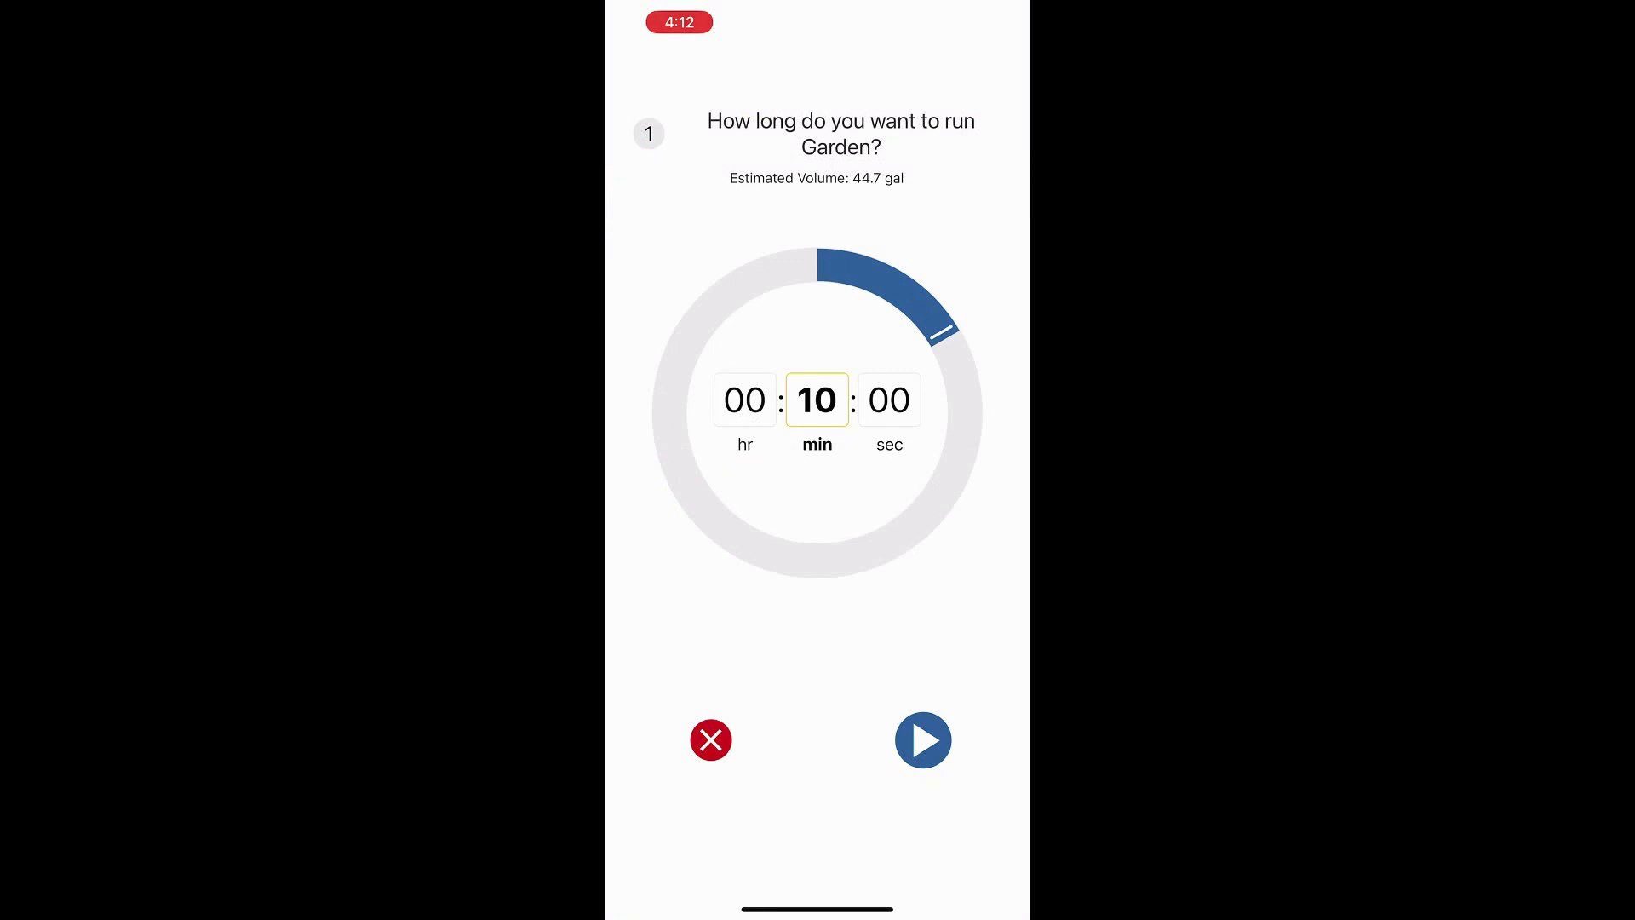
pyautogui.moveTo(942, 332); pyautogui.dragTo(885, 281)
pyautogui.click(923, 739)
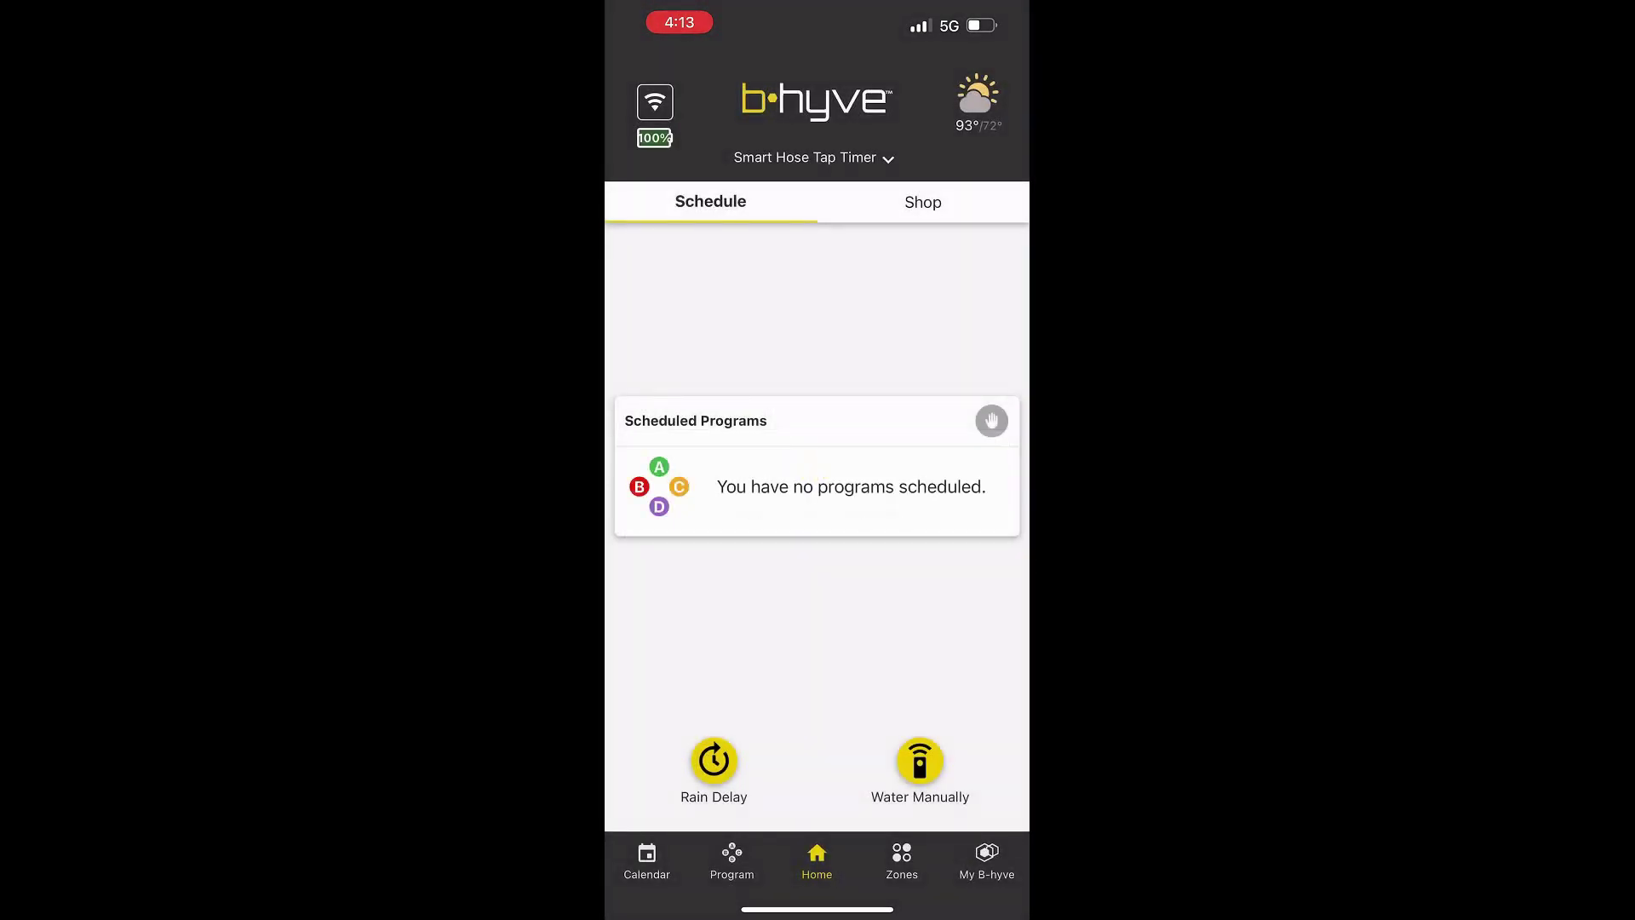
pyautogui.click(646, 860)
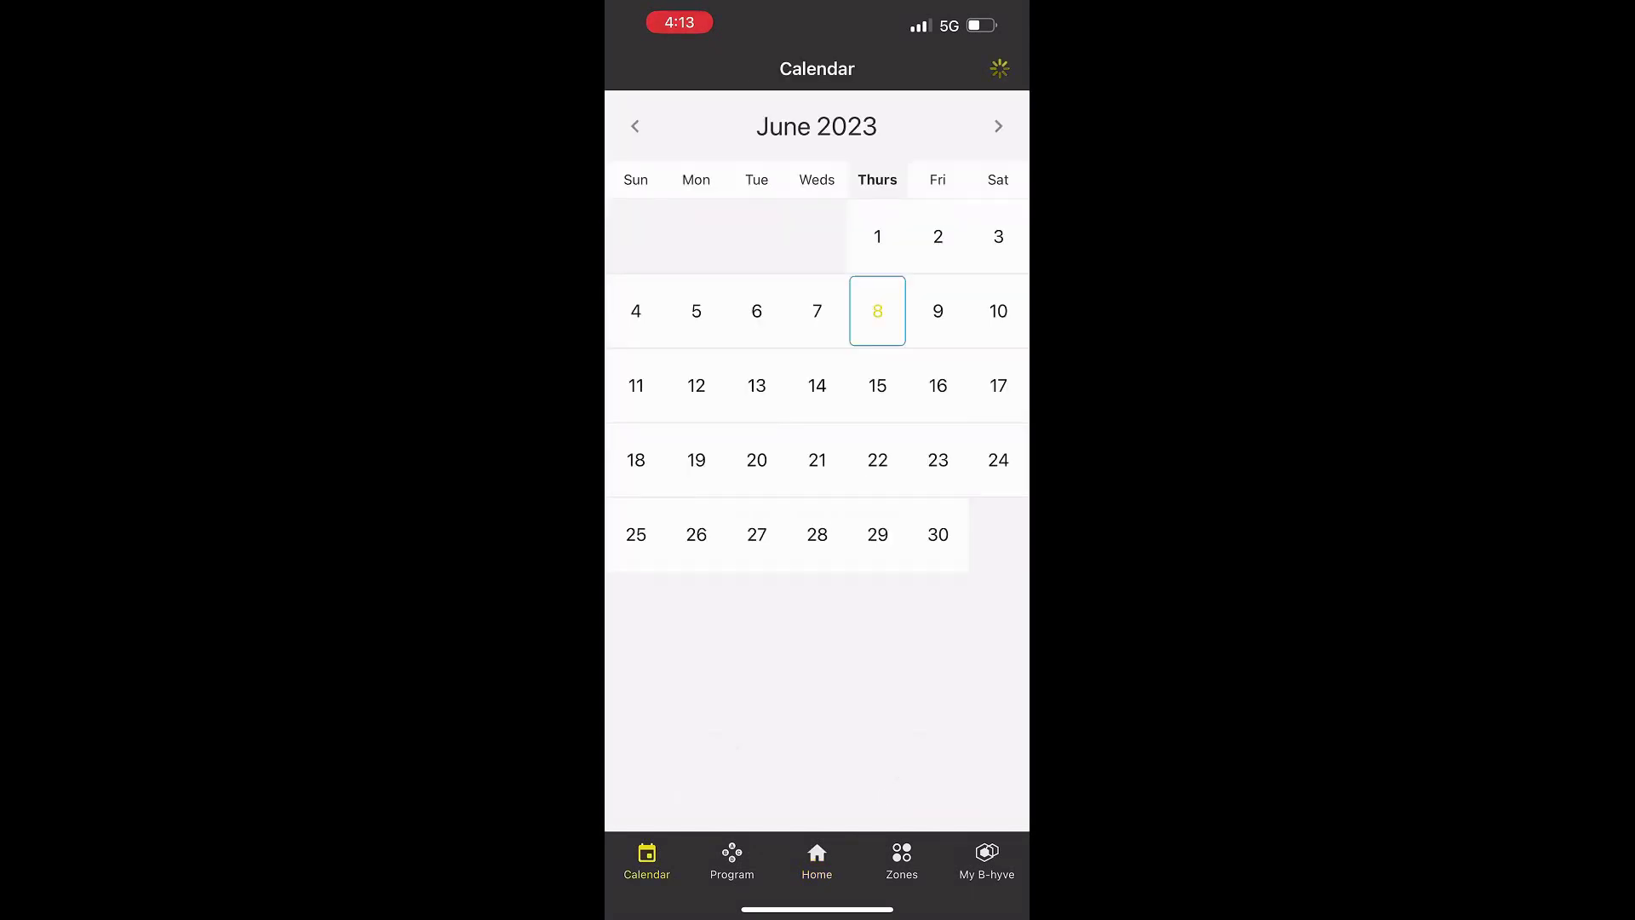
pyautogui.click(732, 860)
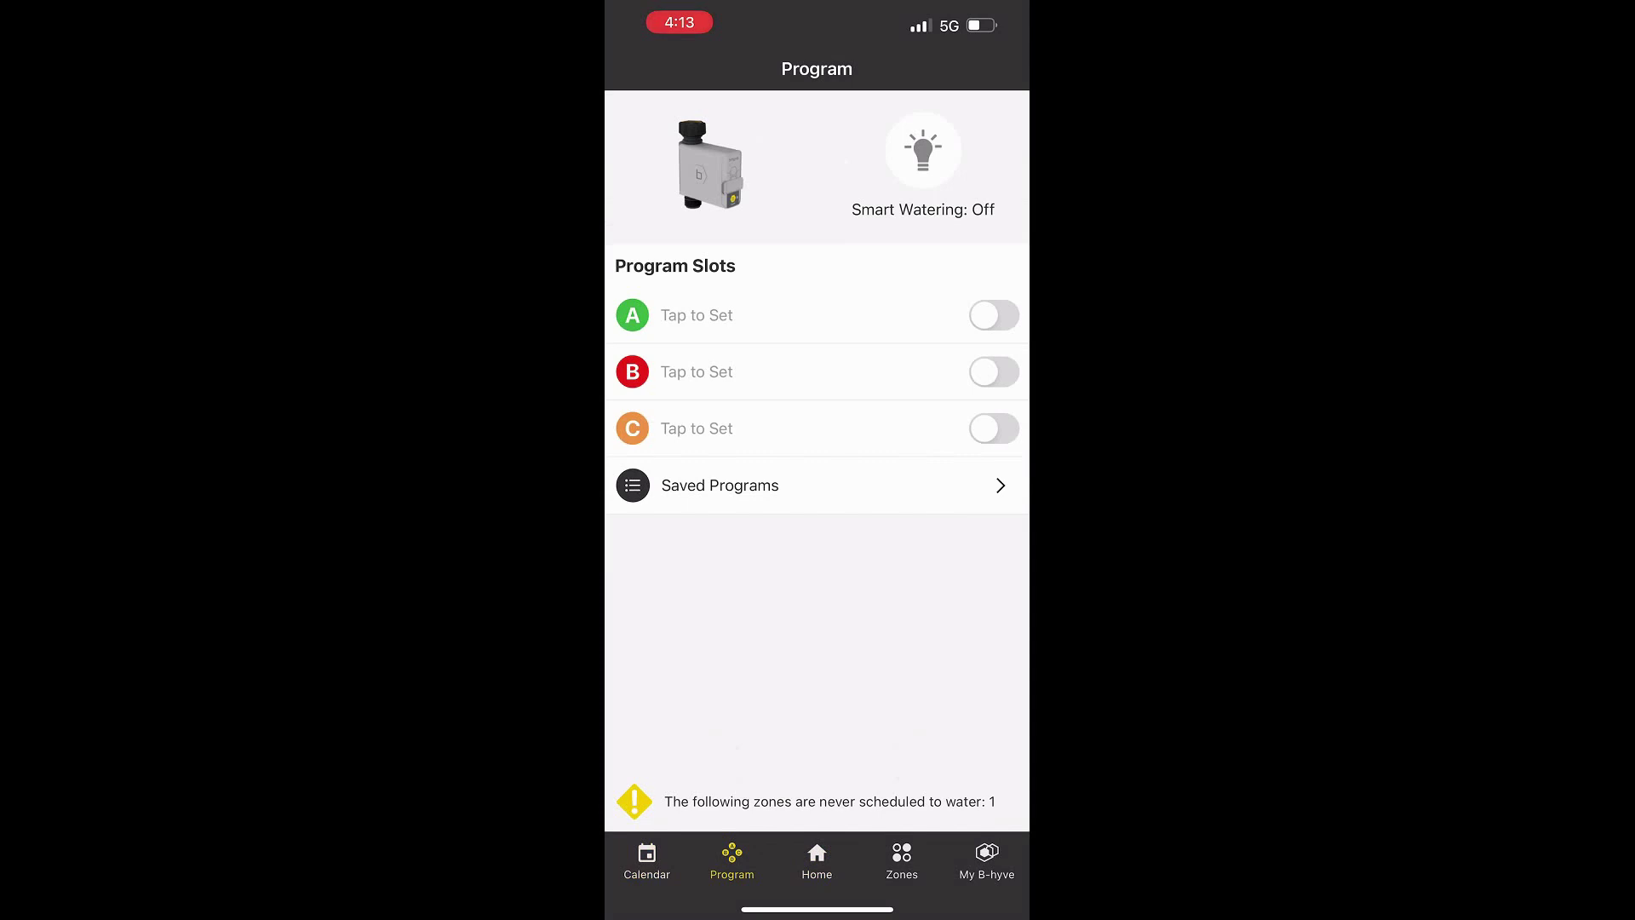
pyautogui.click(817, 860)
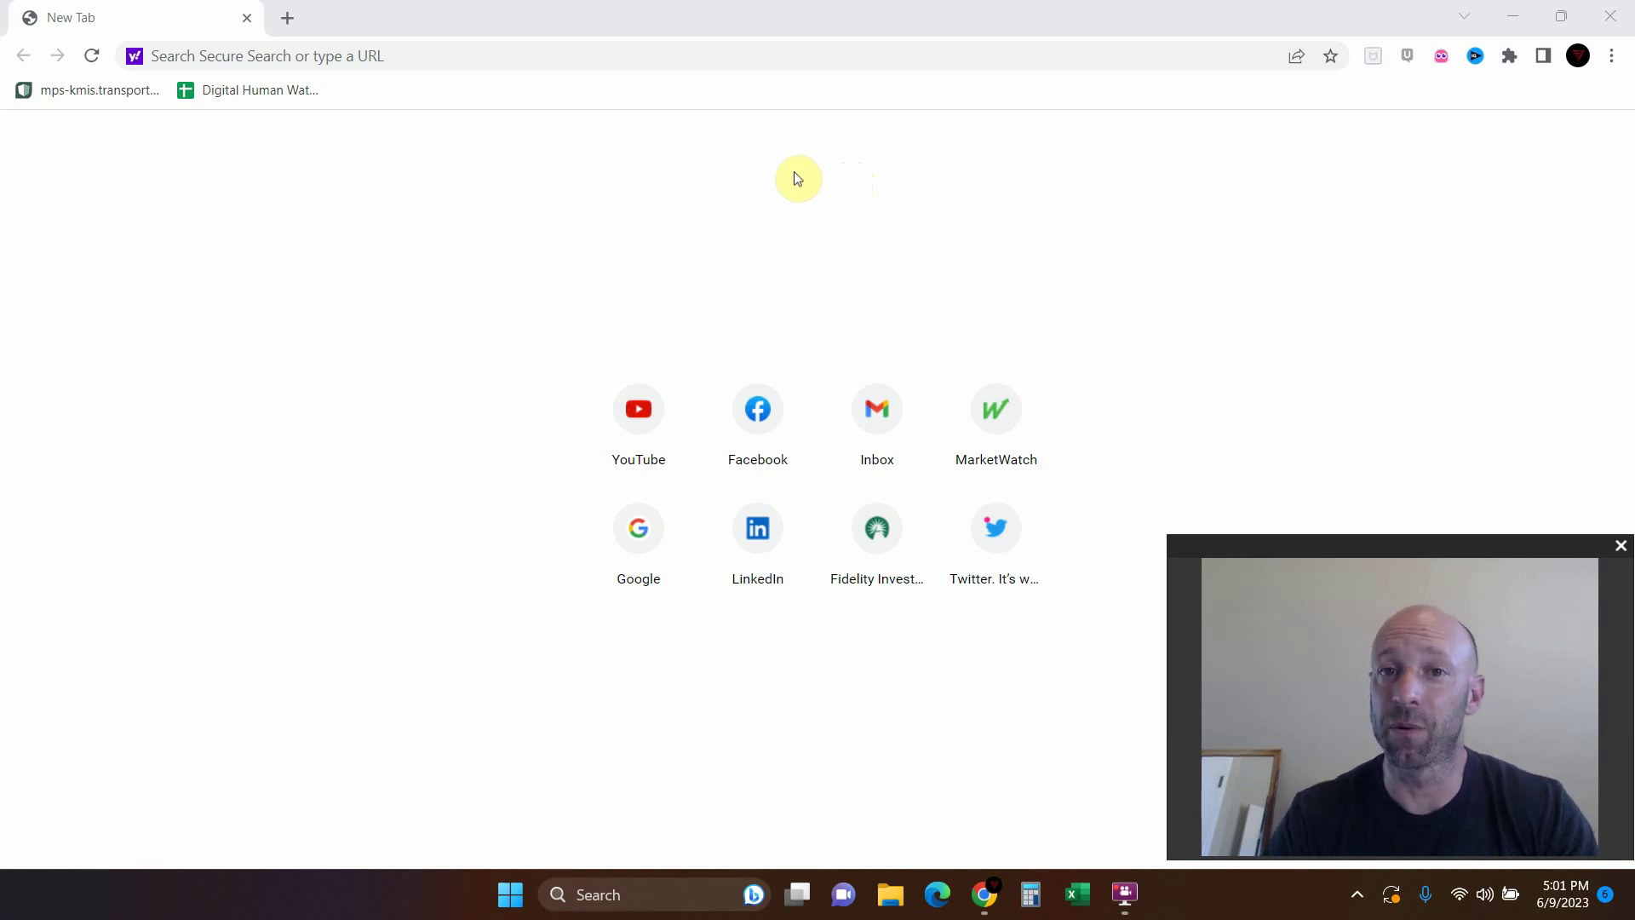
# Load the Home Assistant dashboard at homeassistant.local:8123 from the address-bar suggestions
pyautogui.click(442, 57)
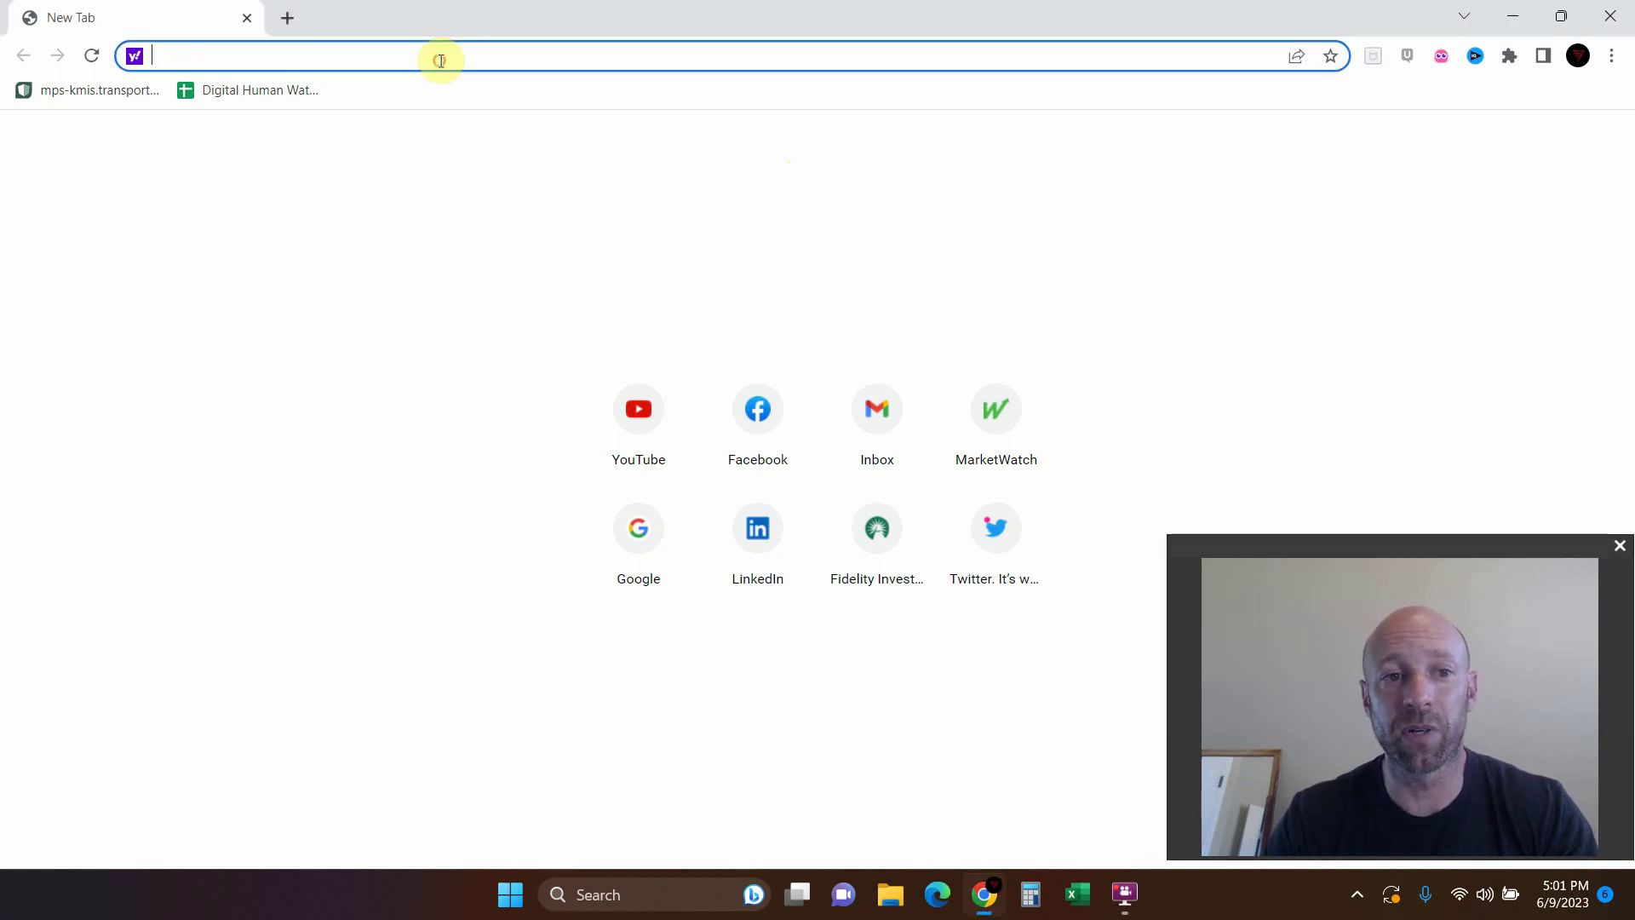
pyautogui.write('http:/')
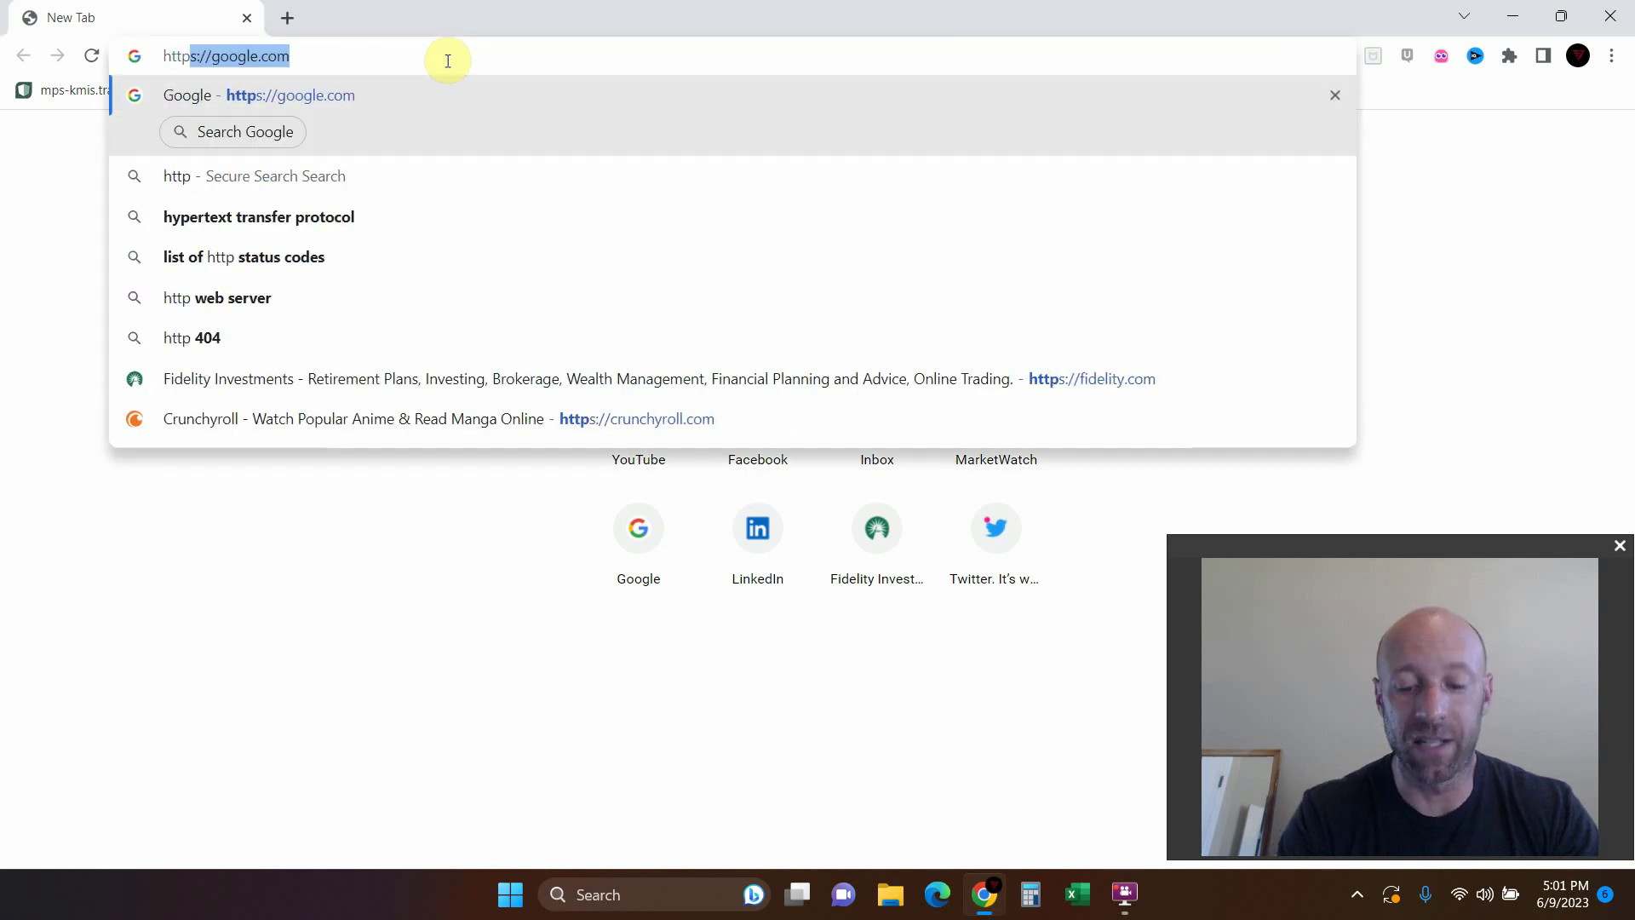
pyautogui.write('/home')
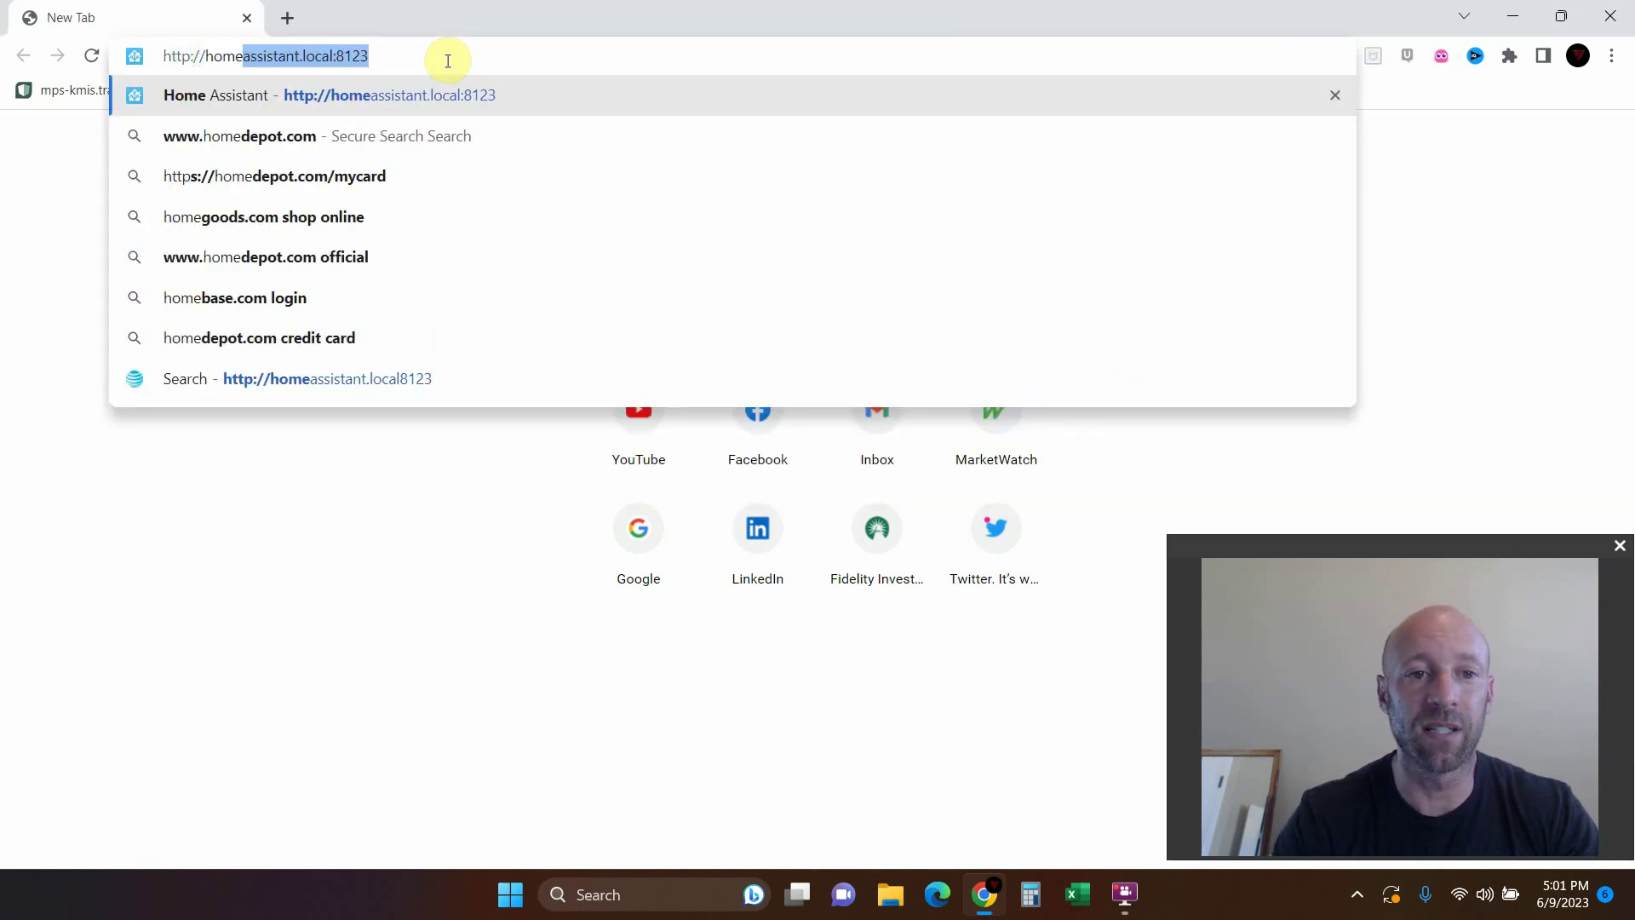
pyautogui.press('Down')
pyautogui.press('Up')
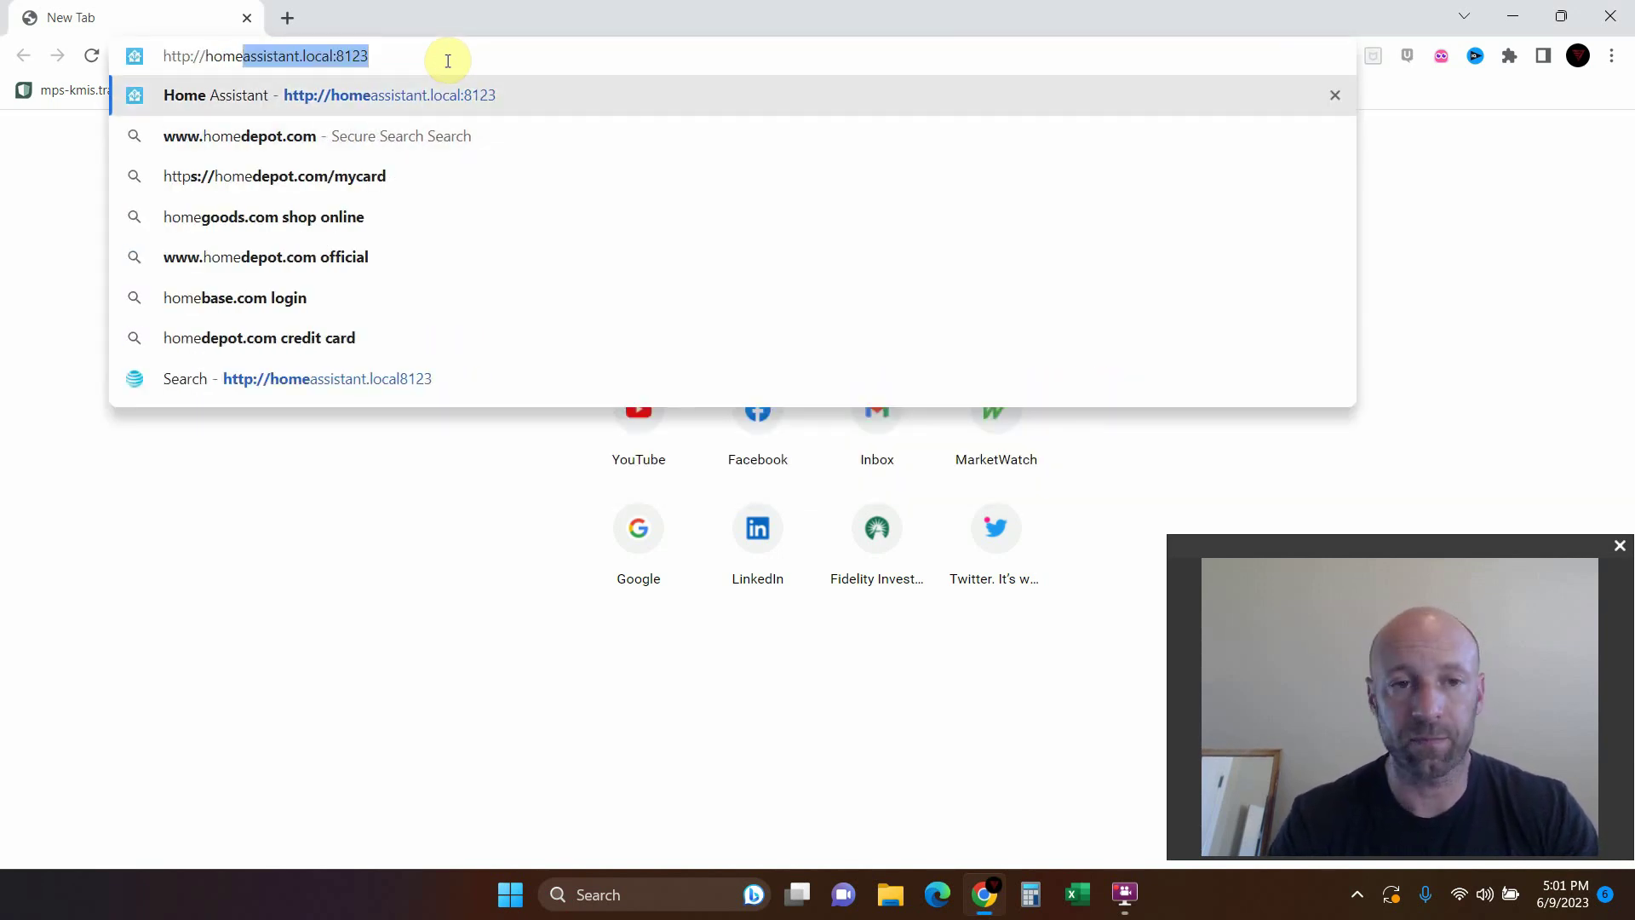
pyautogui.press('Return')
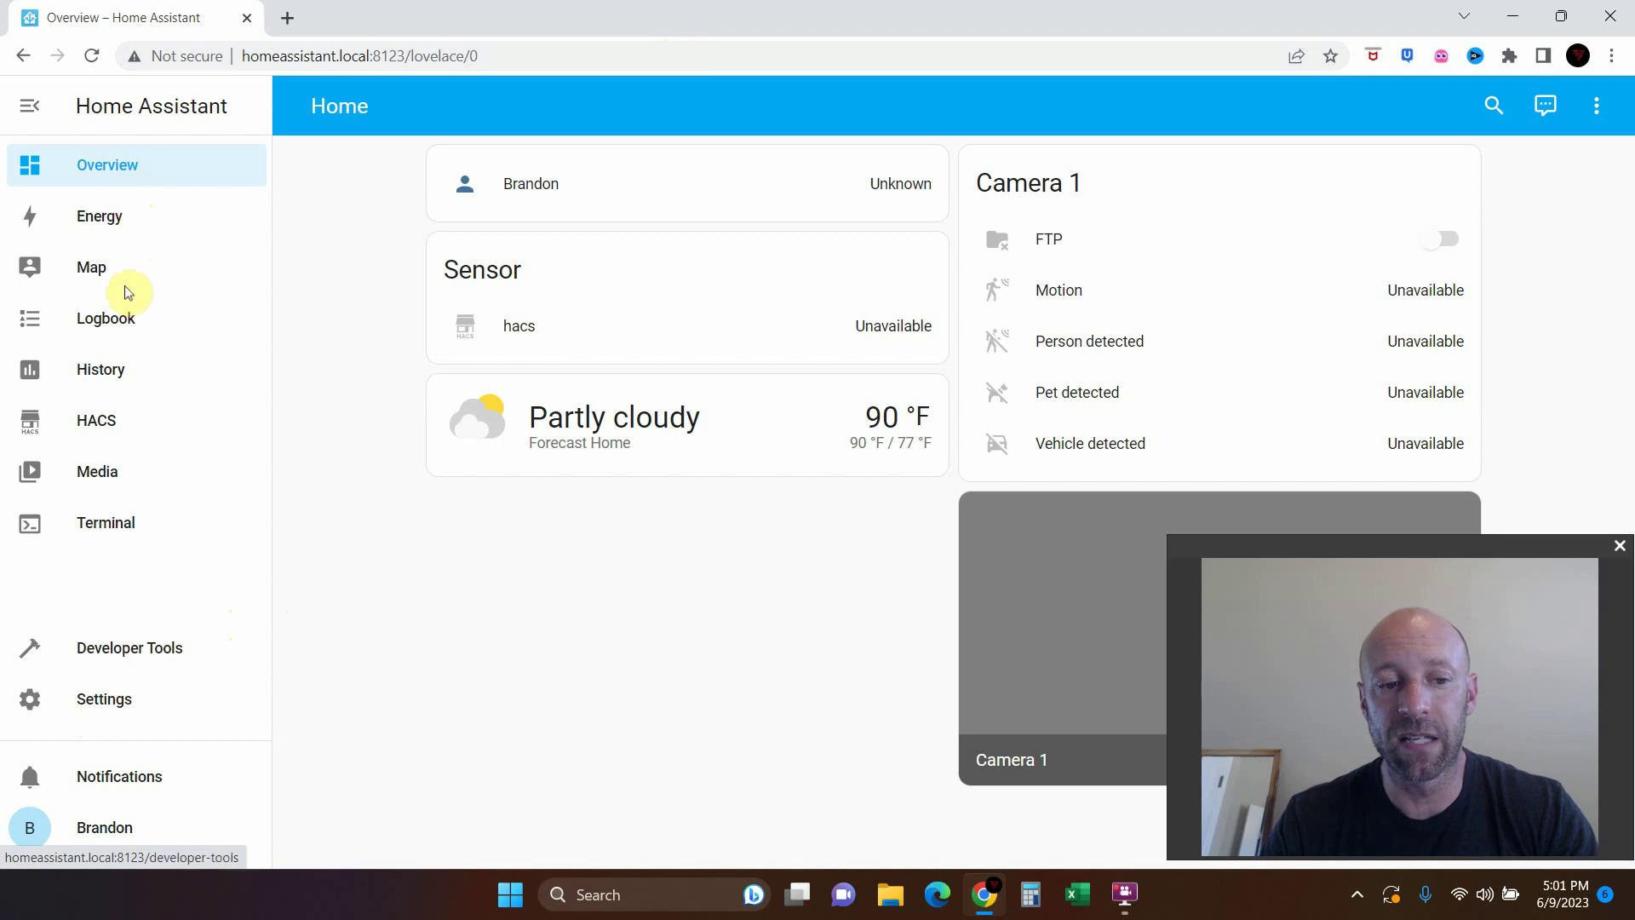
pyautogui.click(130, 781)
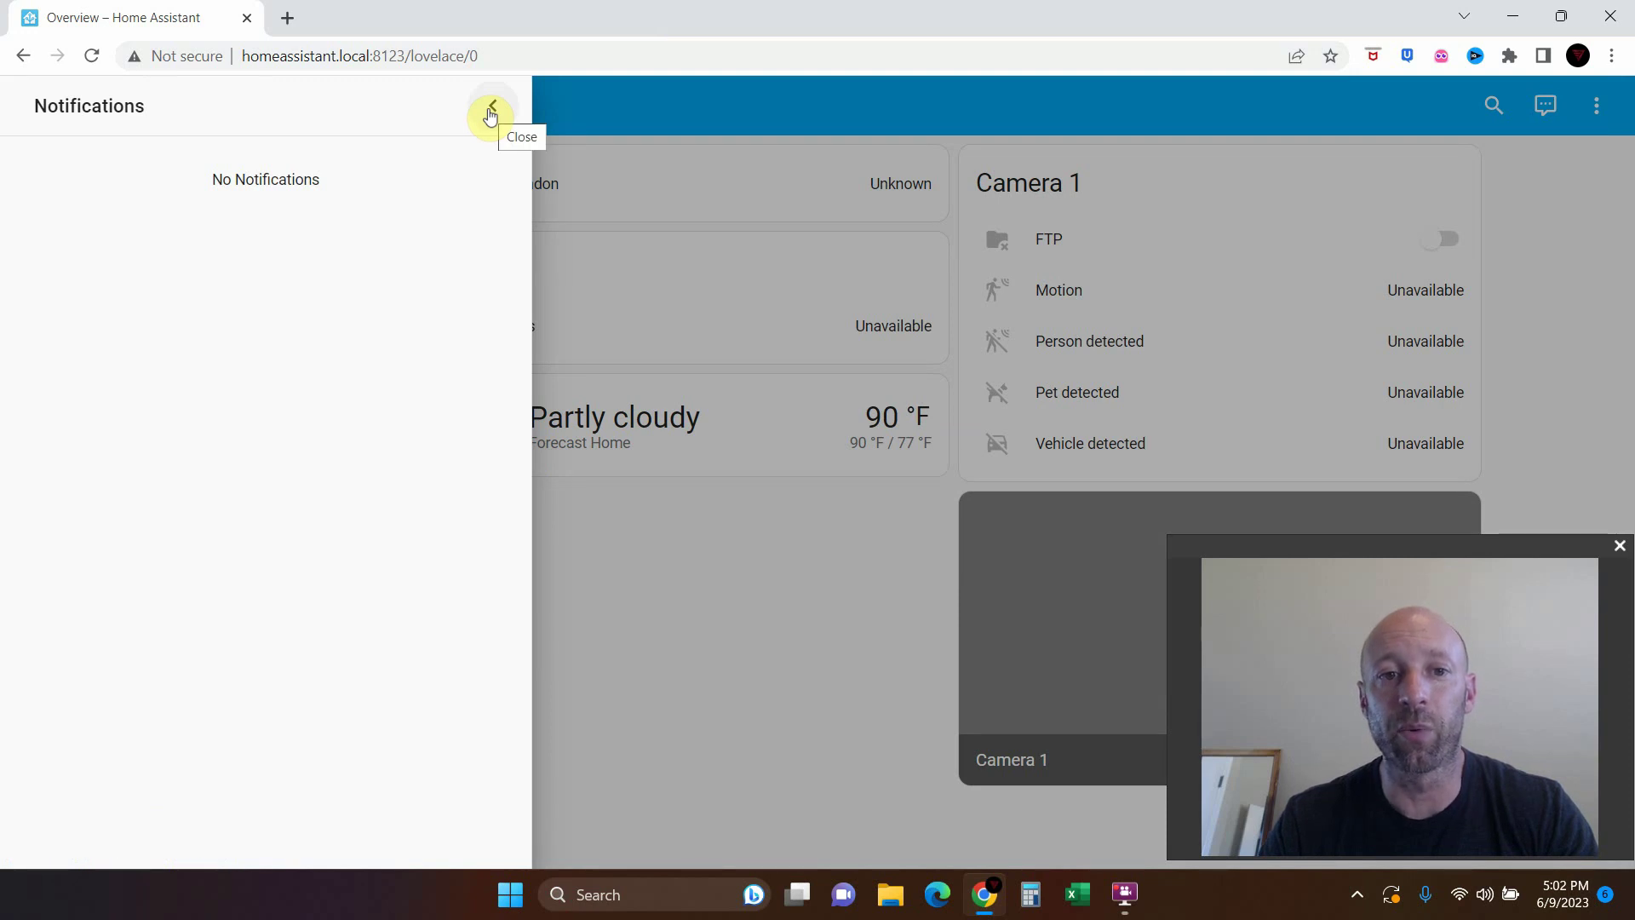
pyautogui.click(490, 114)
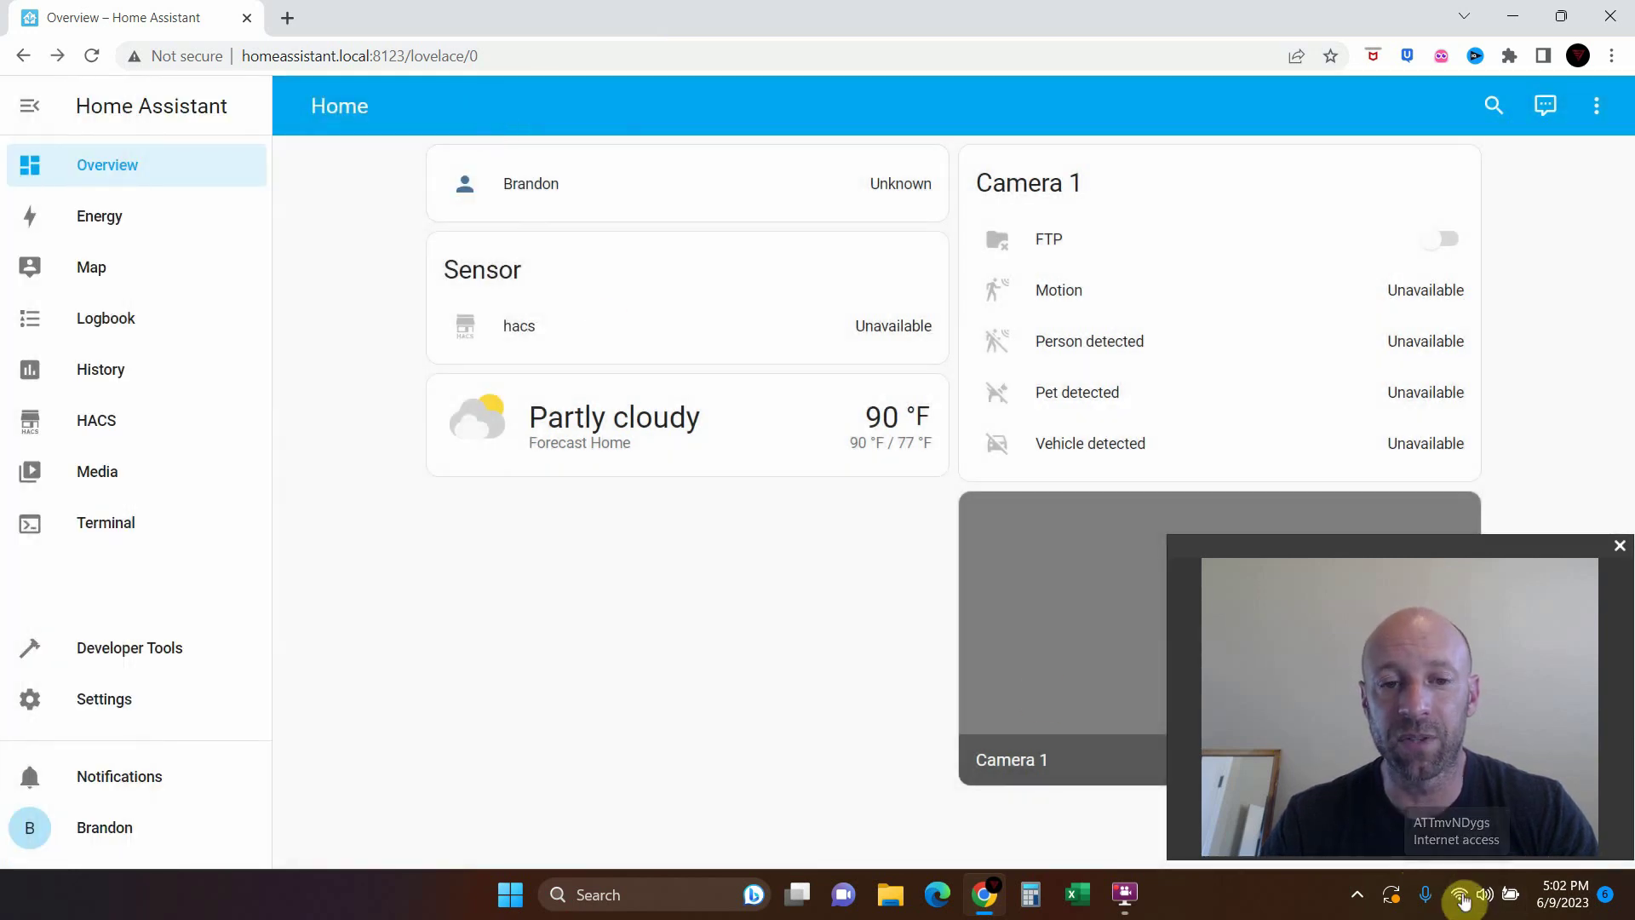
pyautogui.click(596, 582)
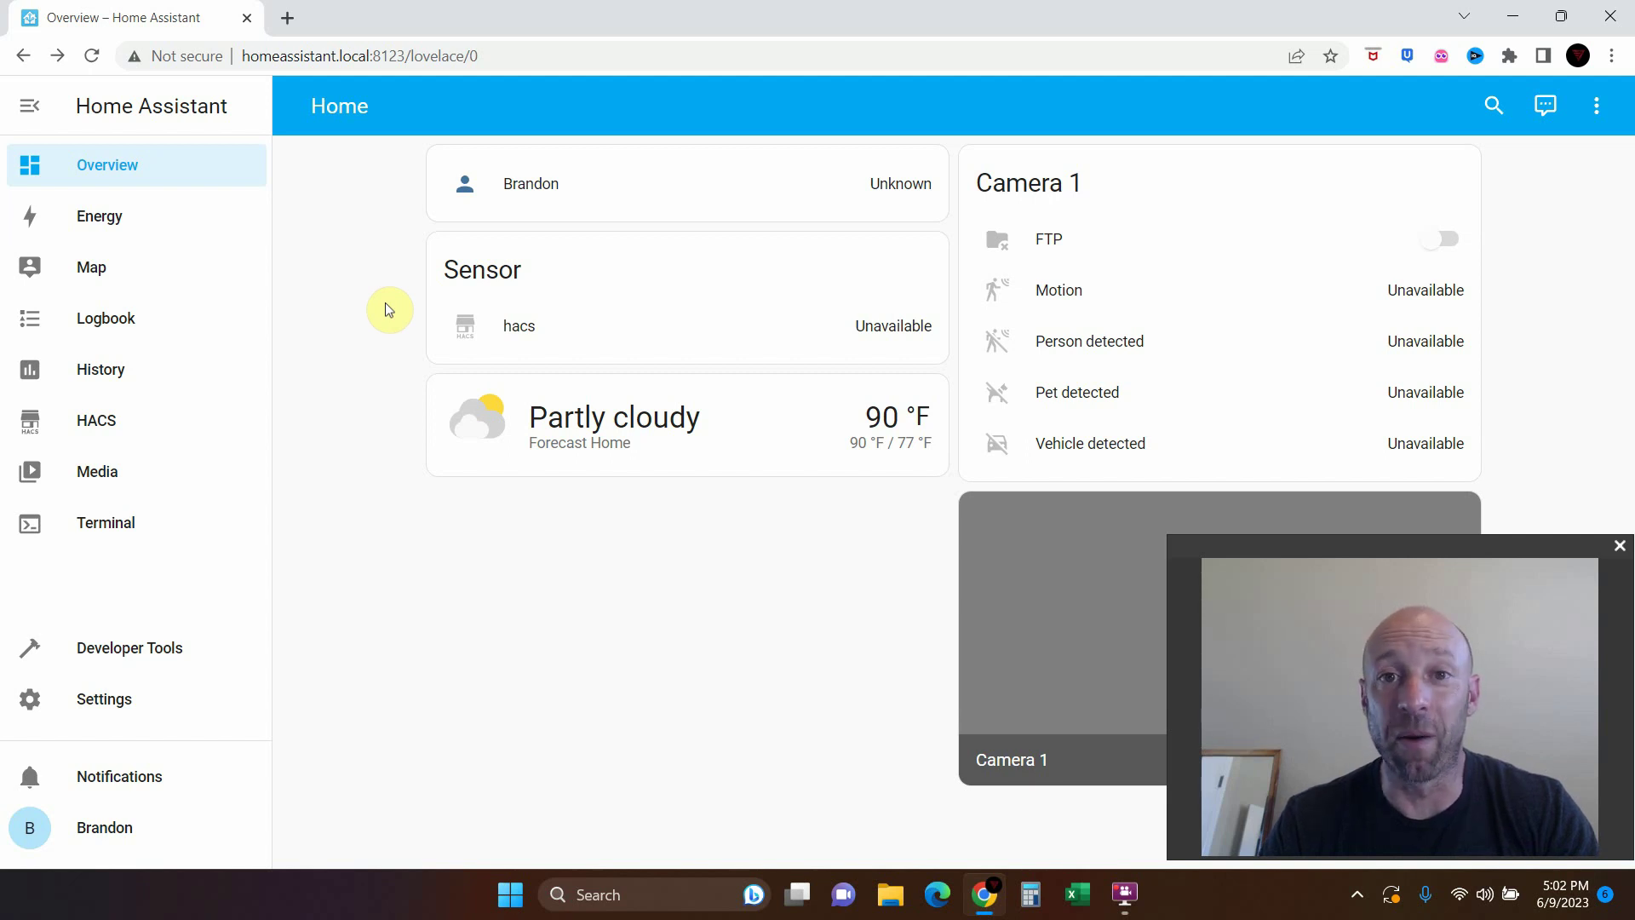
# Search the HACS integration repositories for 'orbit' to find Orbit BHyve
pyautogui.click(108, 424)
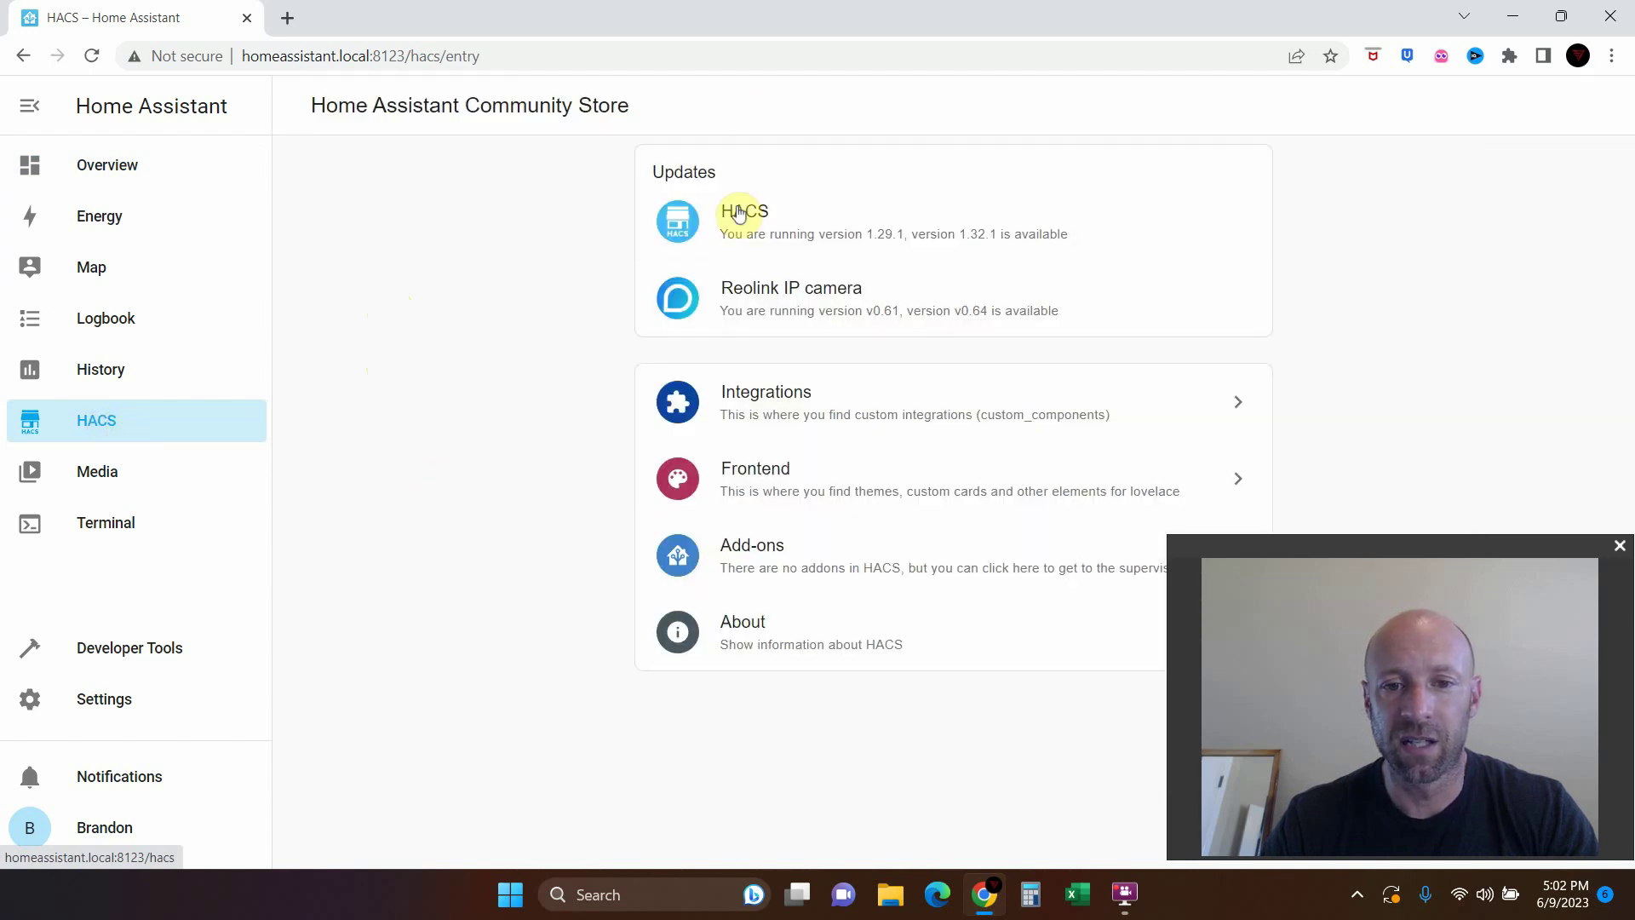
pyautogui.click(775, 400)
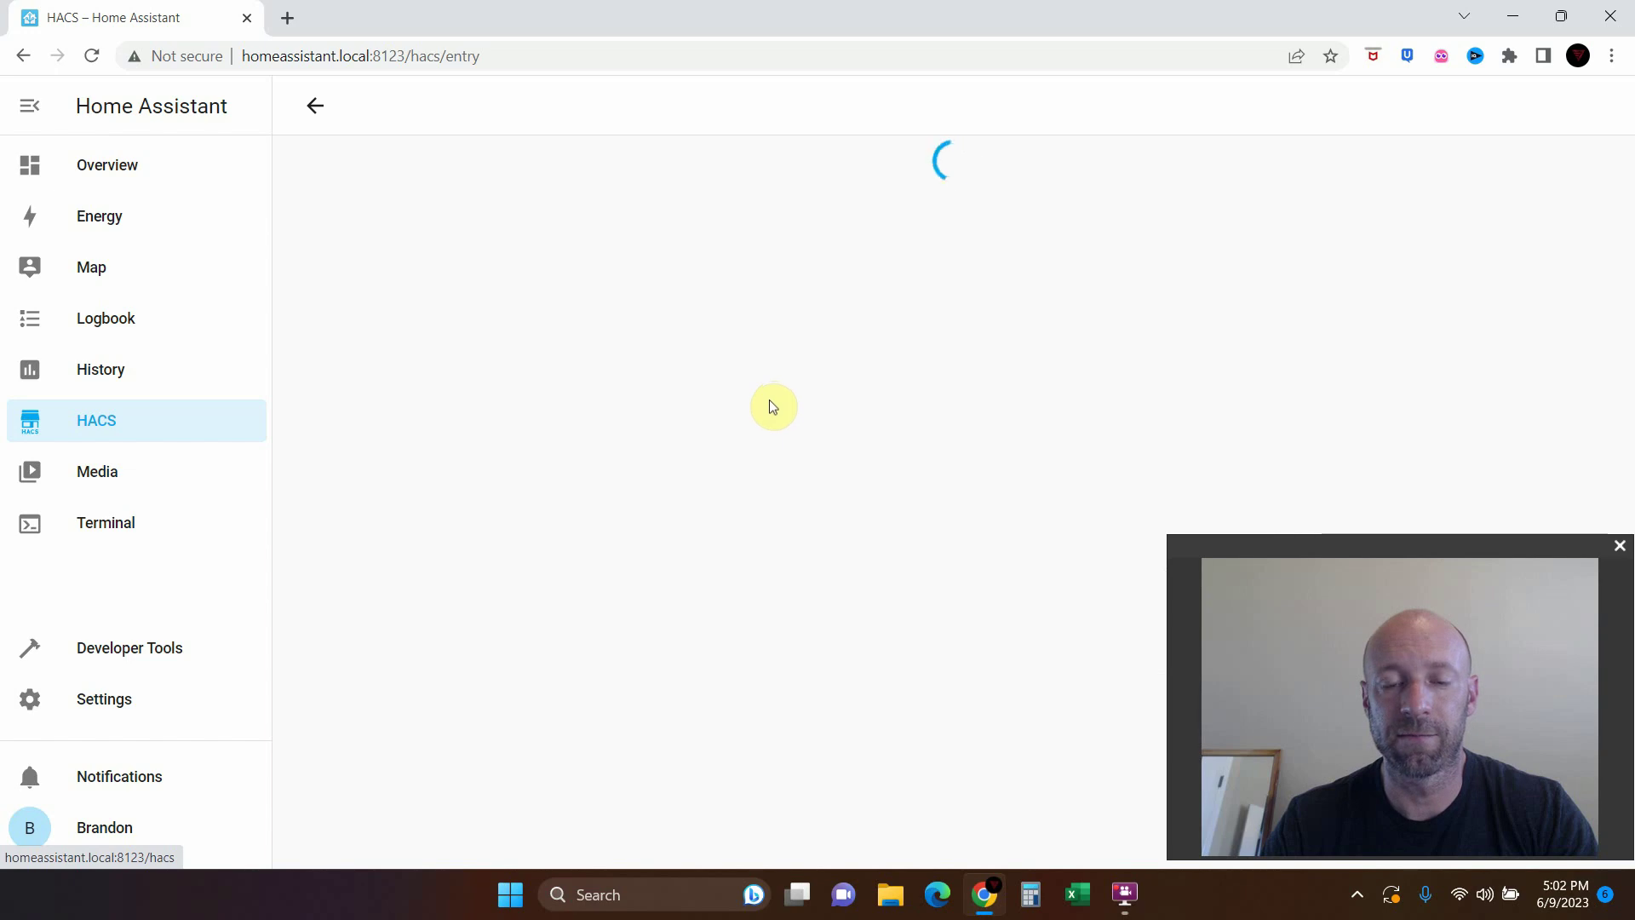
pyautogui.click(110, 421)
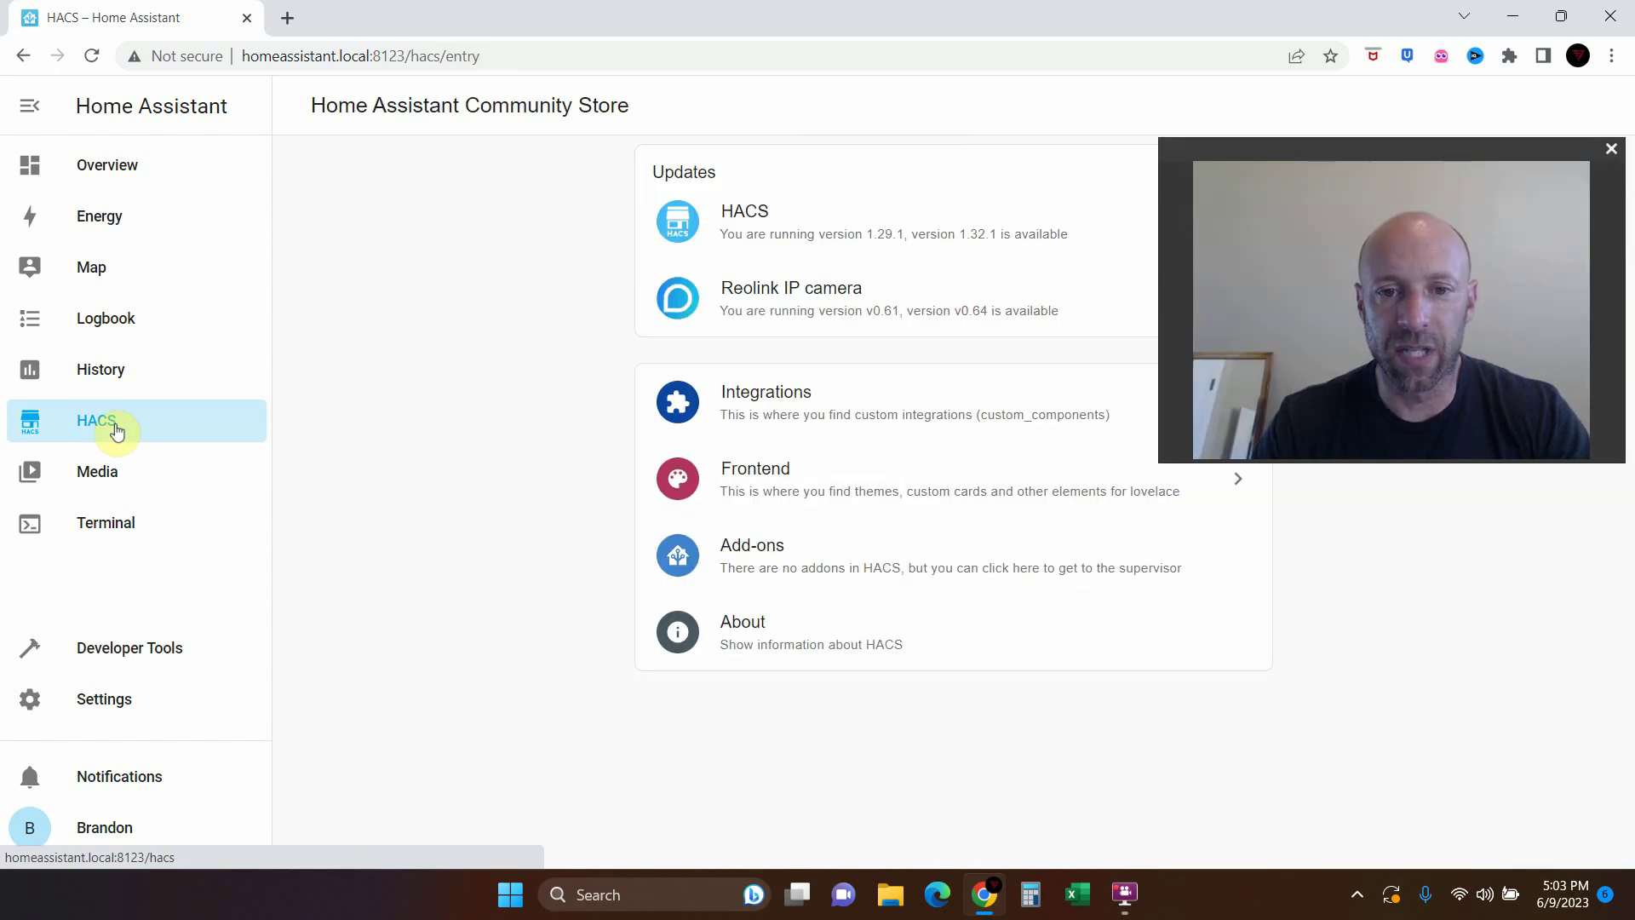
pyautogui.click(730, 385)
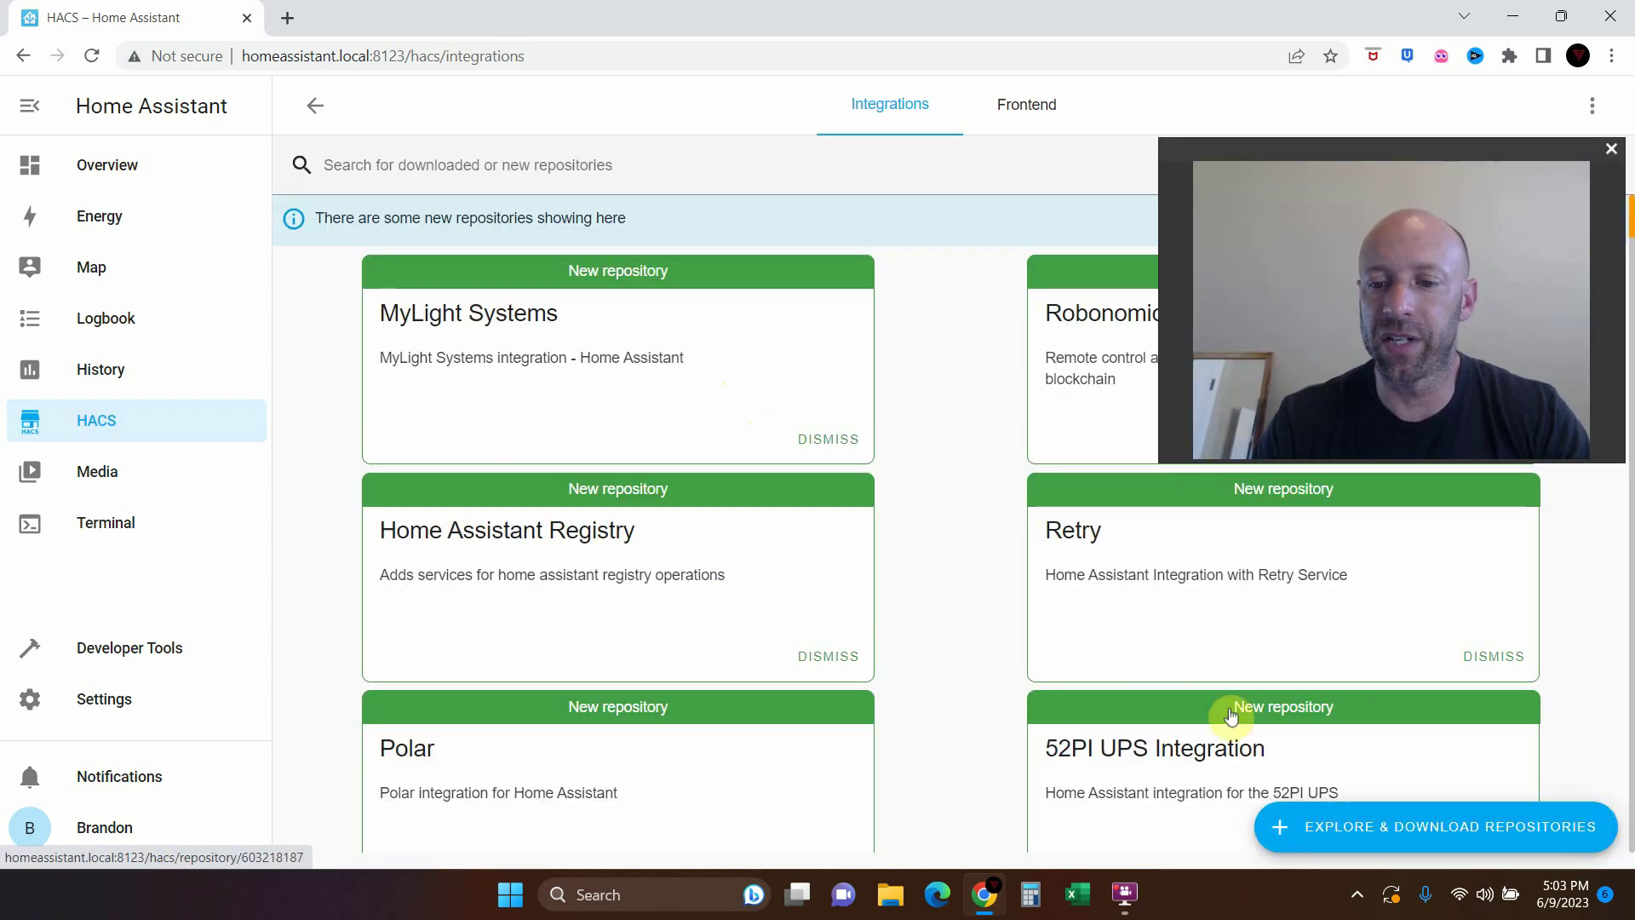
pyautogui.click(1374, 824)
pyautogui.write('orbit')
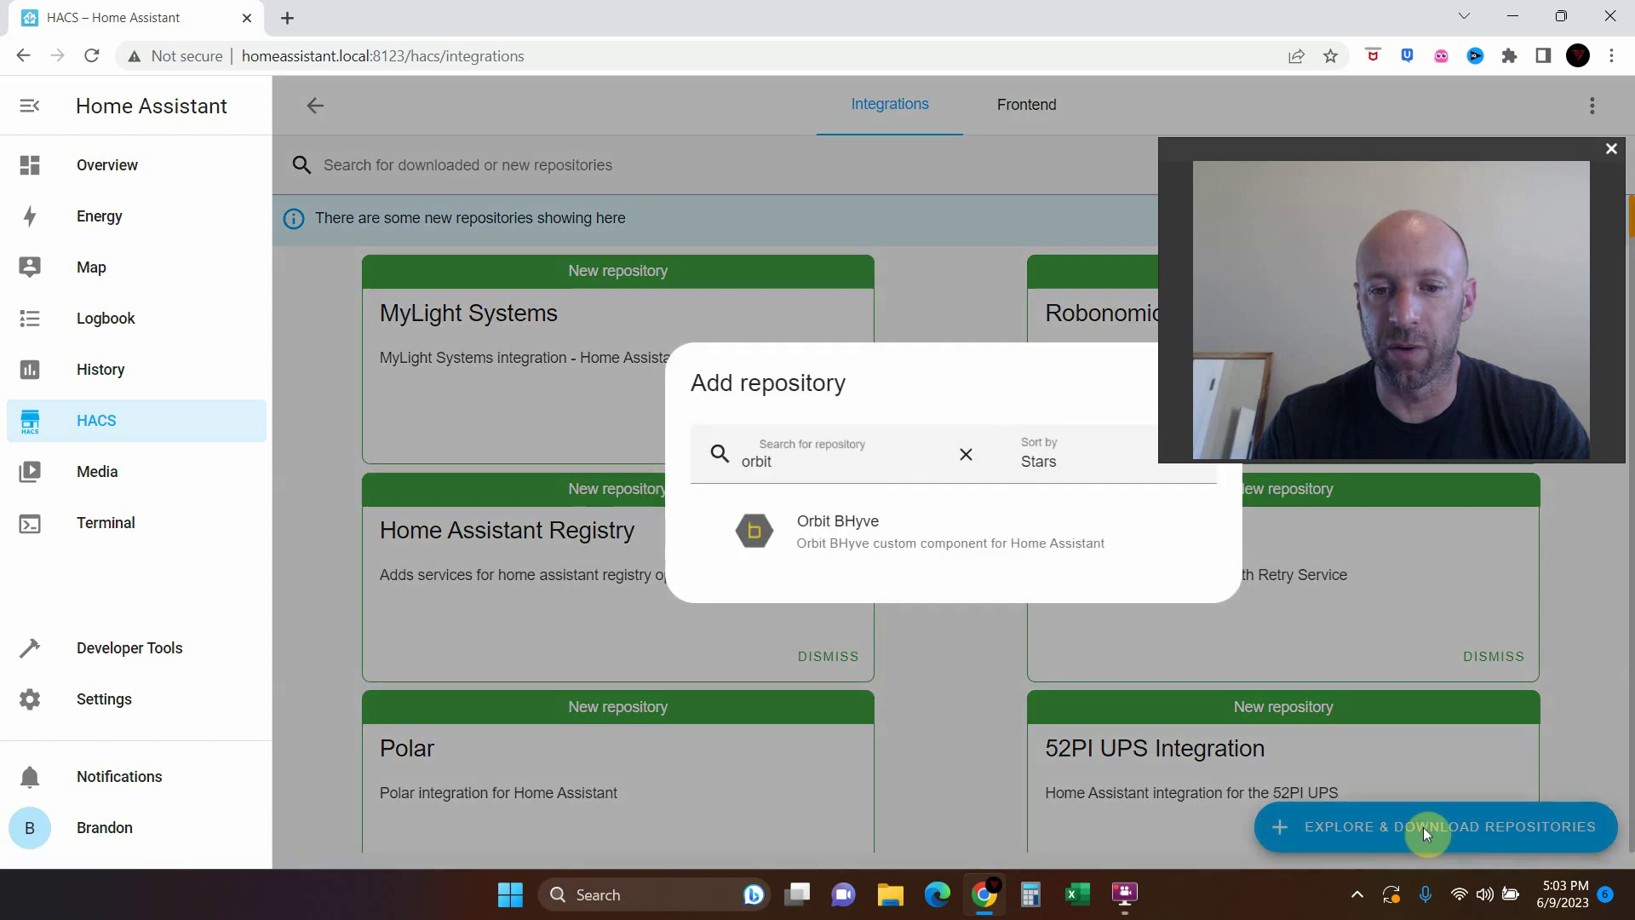
pyautogui.click(810, 460)
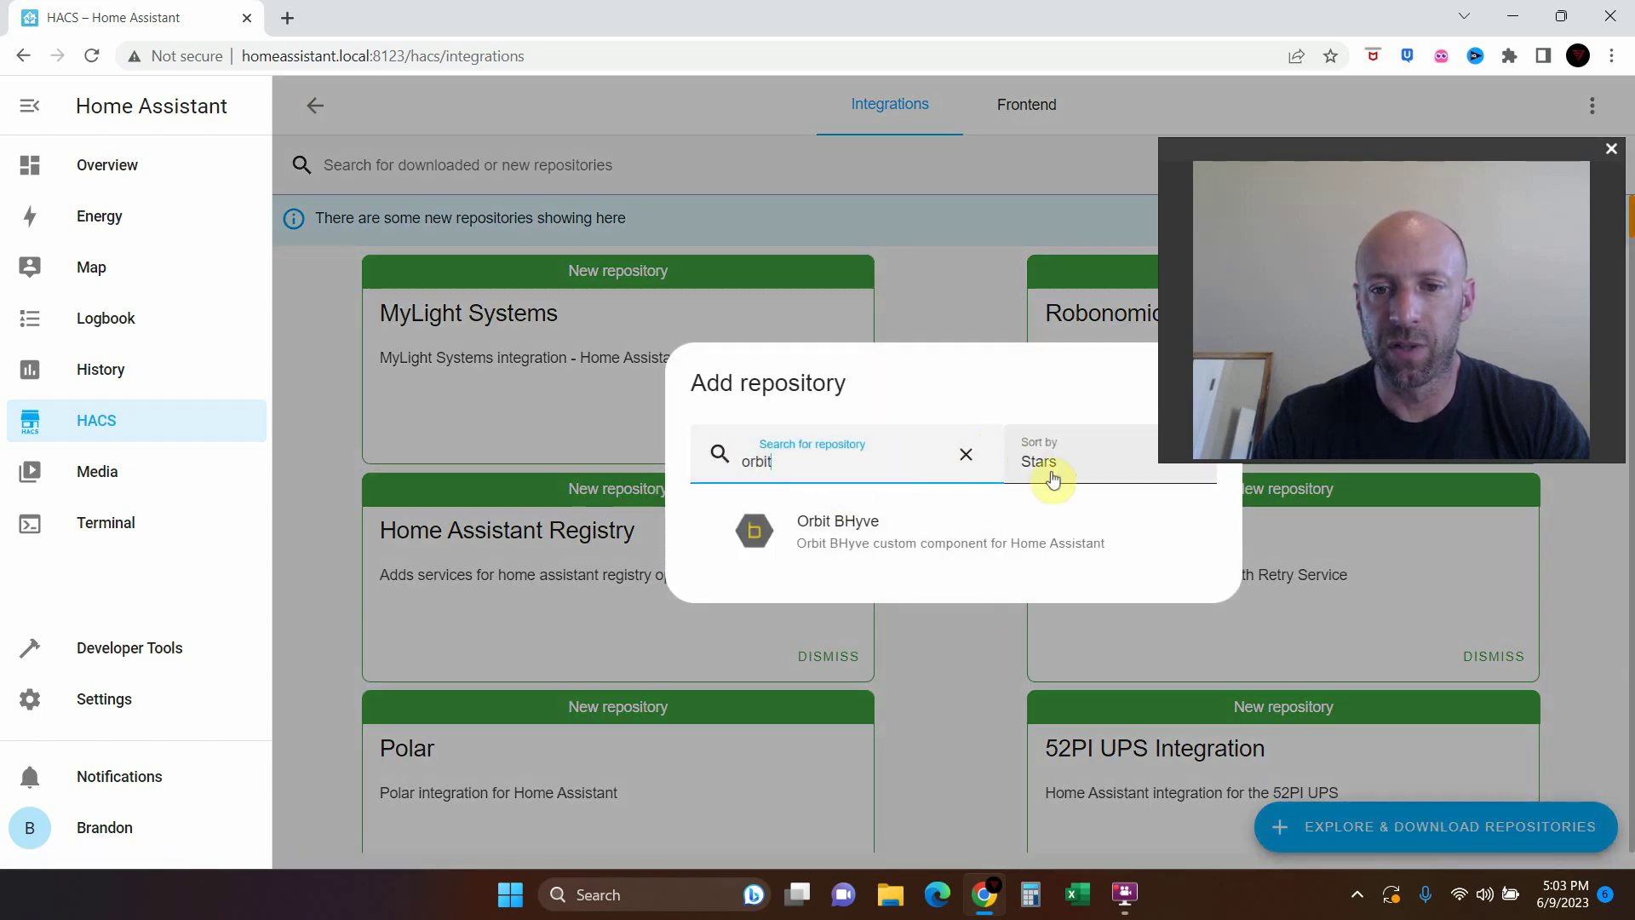
# Open the Orbit BHyve repository page and scroll through its README
pyautogui.click(843, 540)
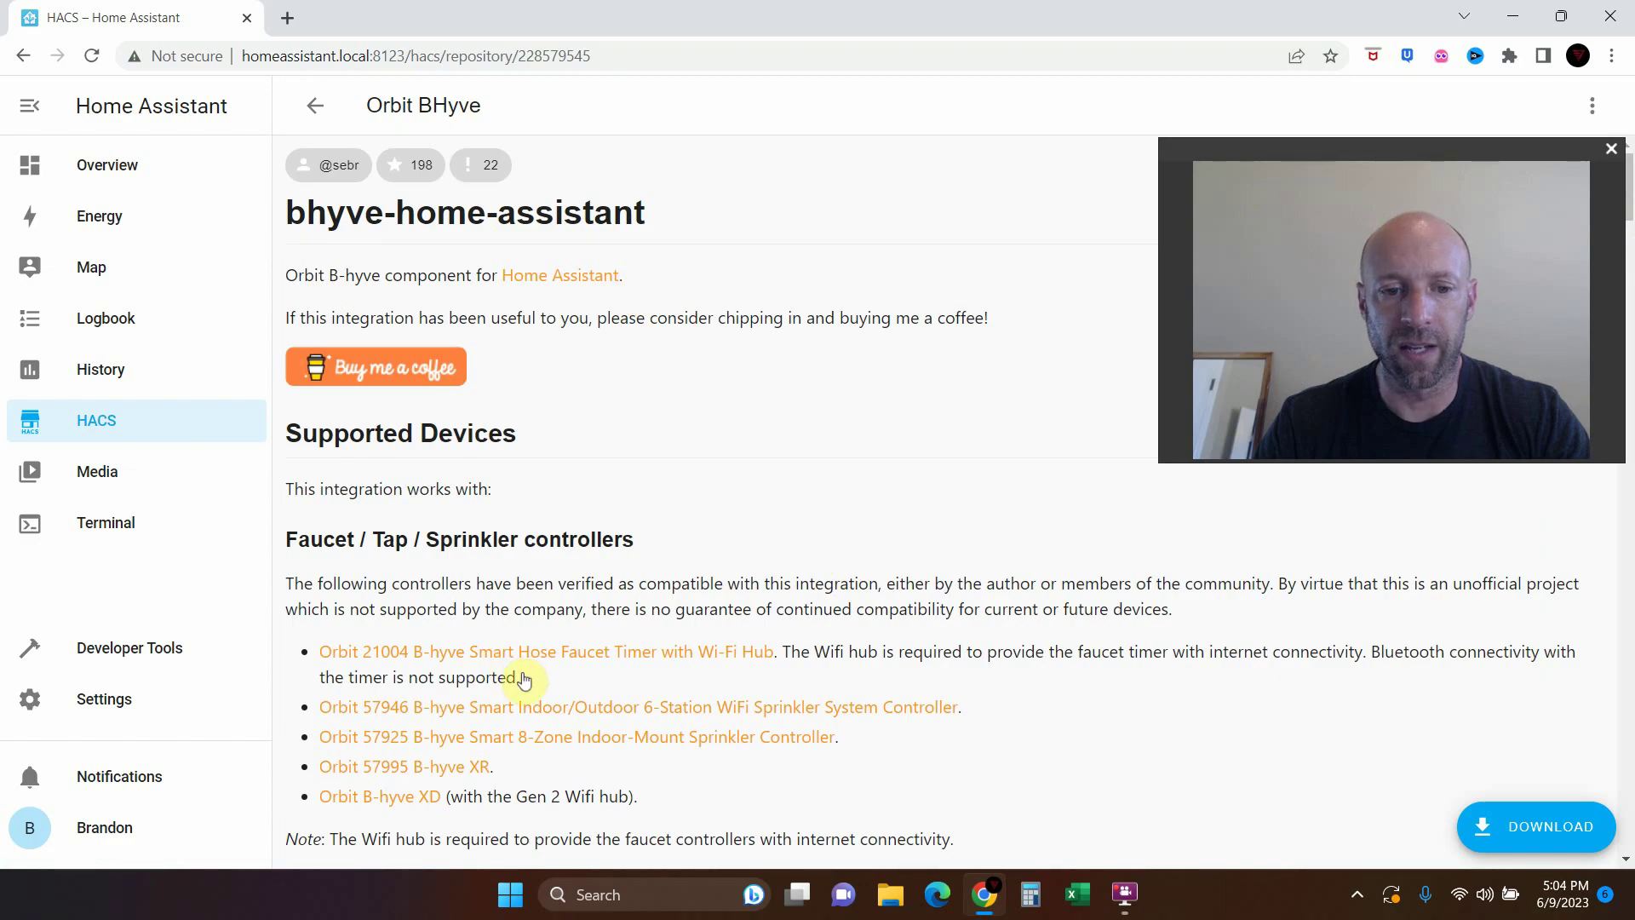
pyautogui.scroll(-5, 587, 722)
pyautogui.scroll(4, 600, 720)
pyautogui.scroll(-6, 600, 720)
pyautogui.scroll(-20, 600, 716)
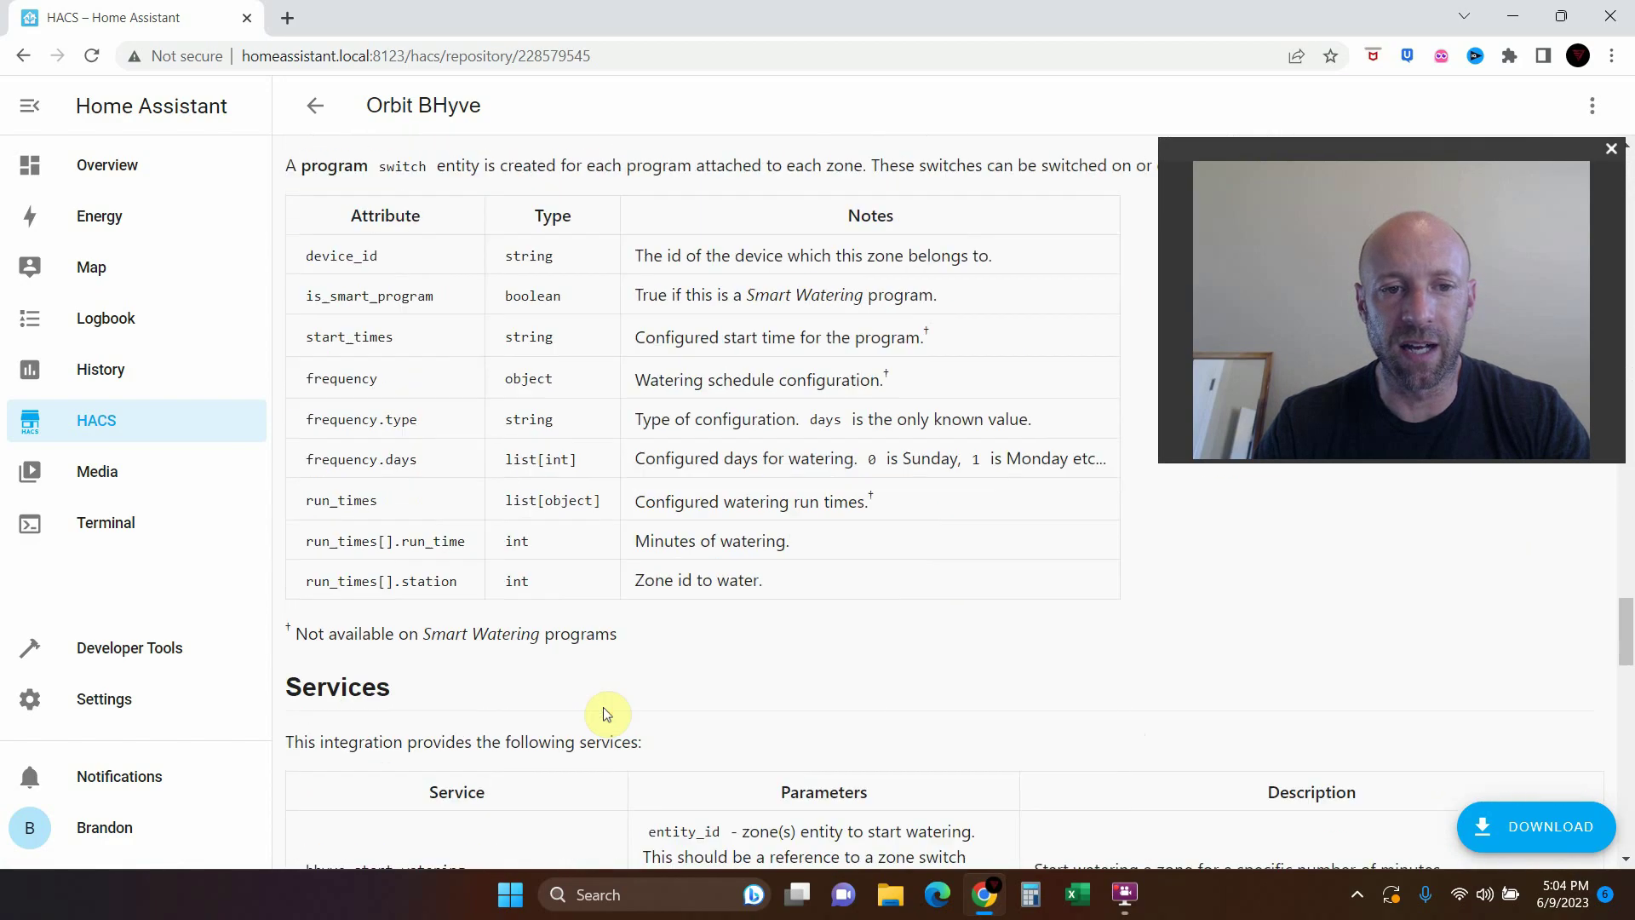
pyautogui.scroll(-12, 610, 714)
pyautogui.scroll(3, 809, 647)
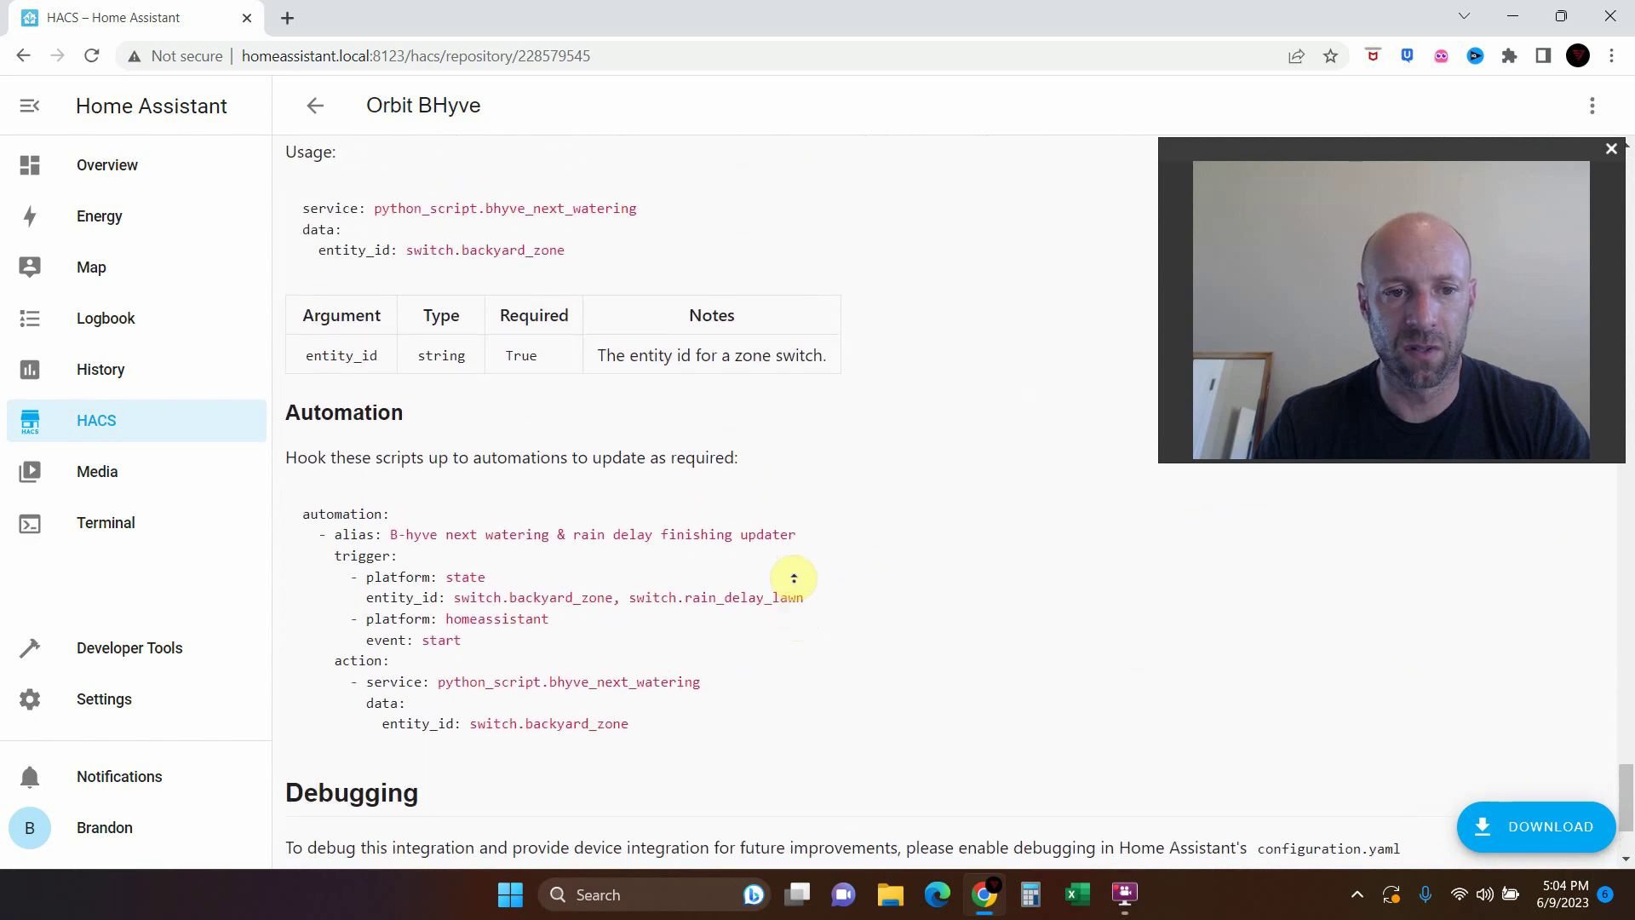
pyautogui.scroll(-3, 794, 578)
pyautogui.scroll(20, 784, 247)
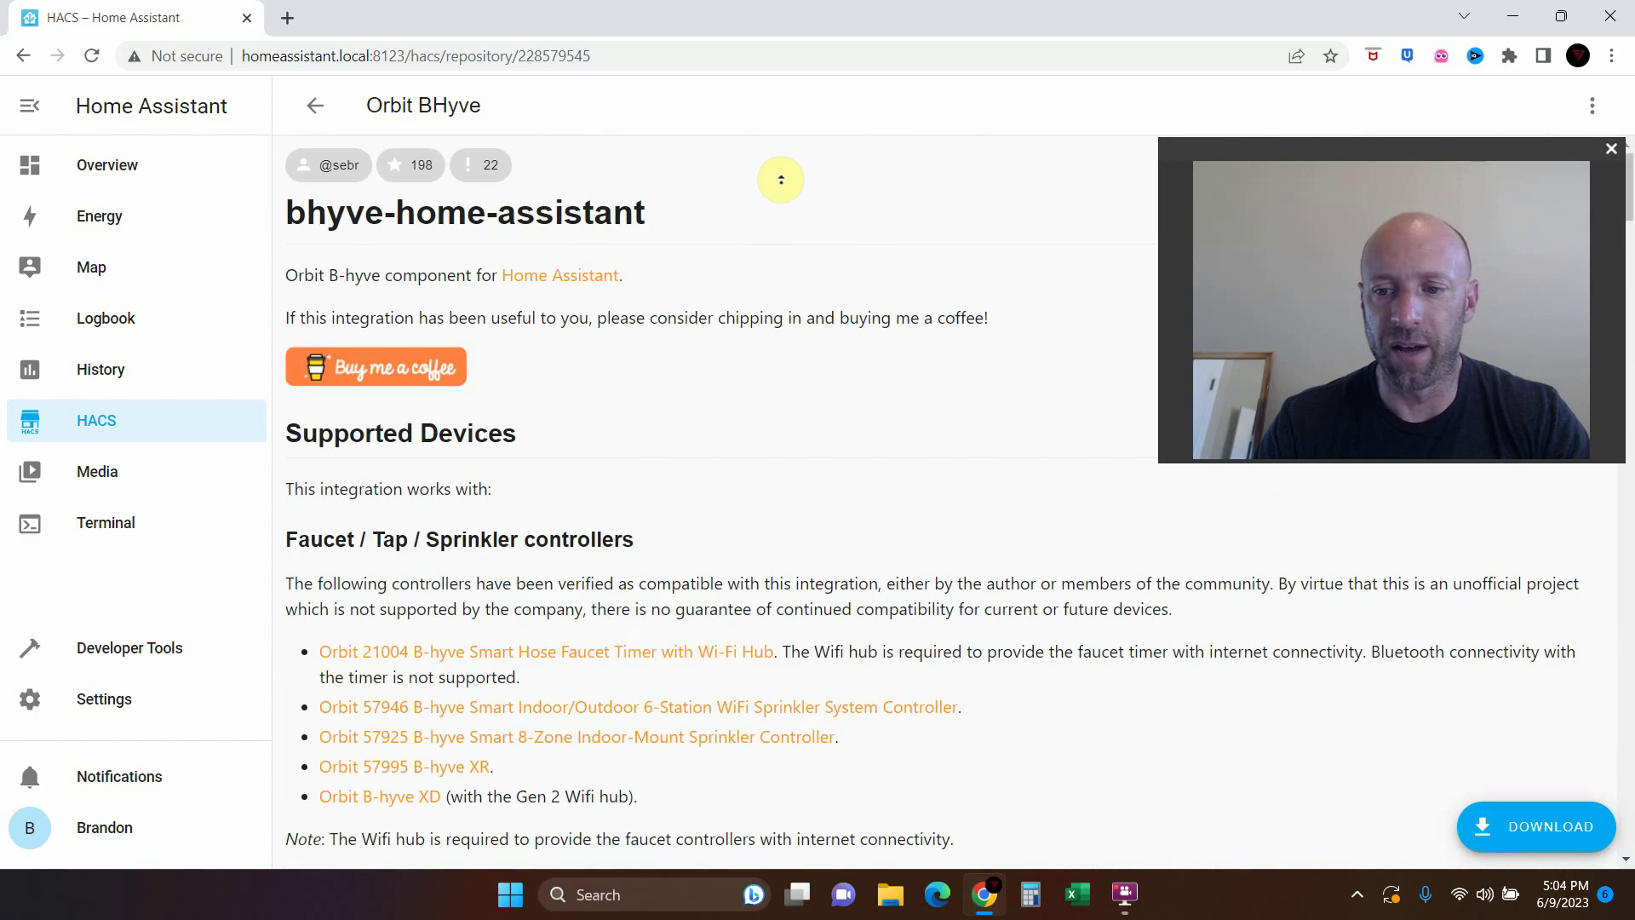
# Download Orbit BHyve version 3.1.3 through HACS
pyautogui.click(1526, 828)
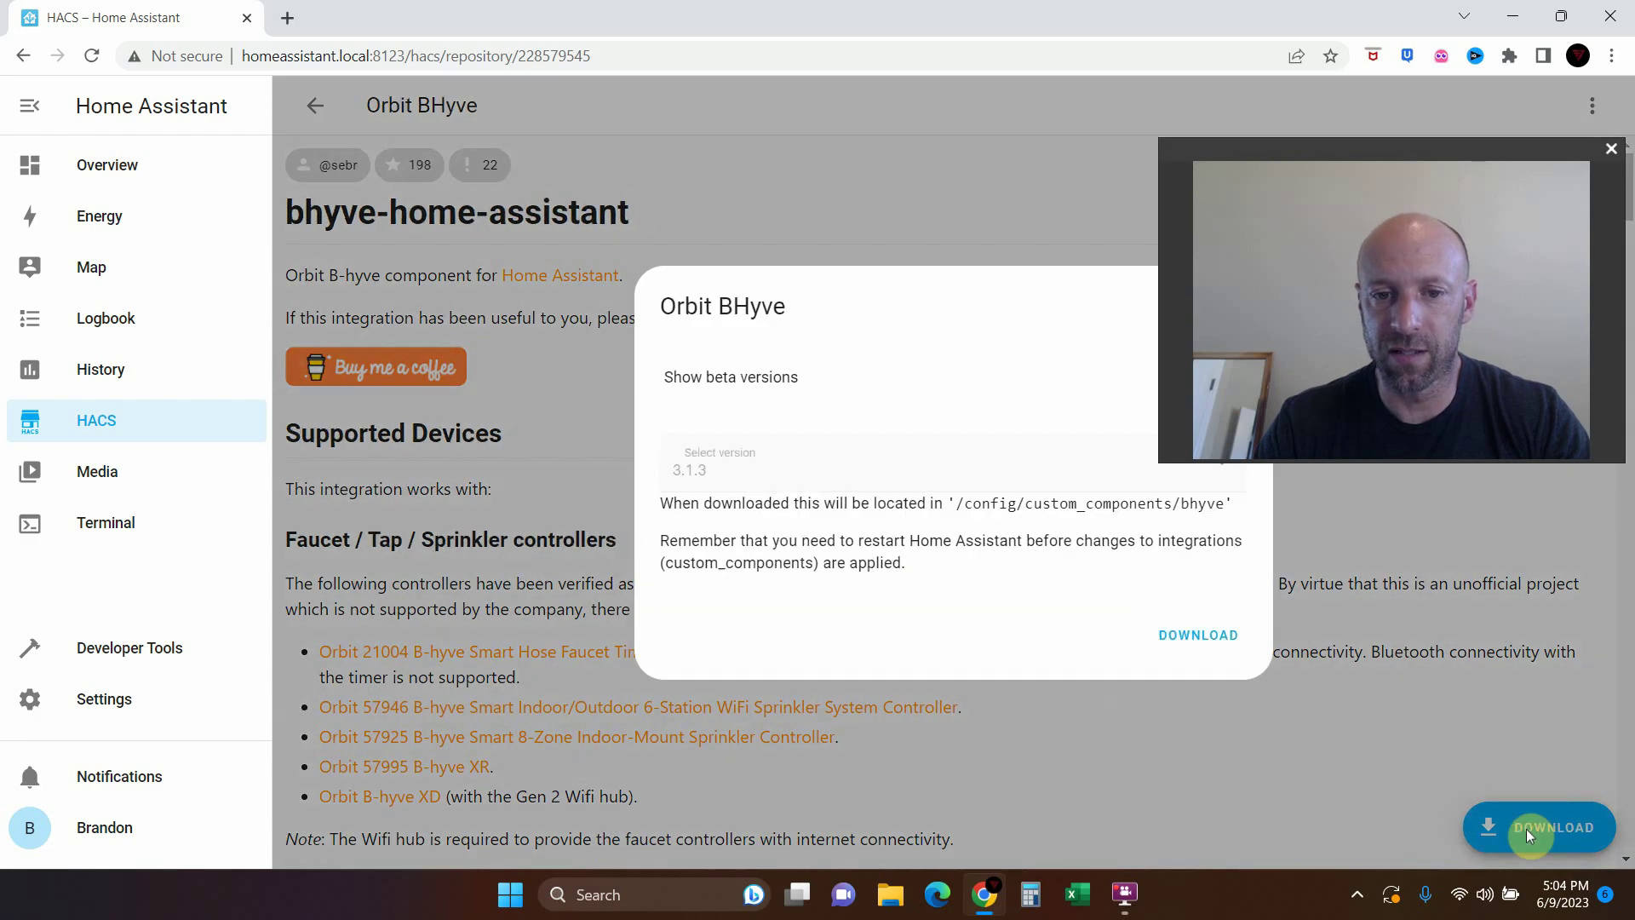
pyautogui.click(1194, 637)
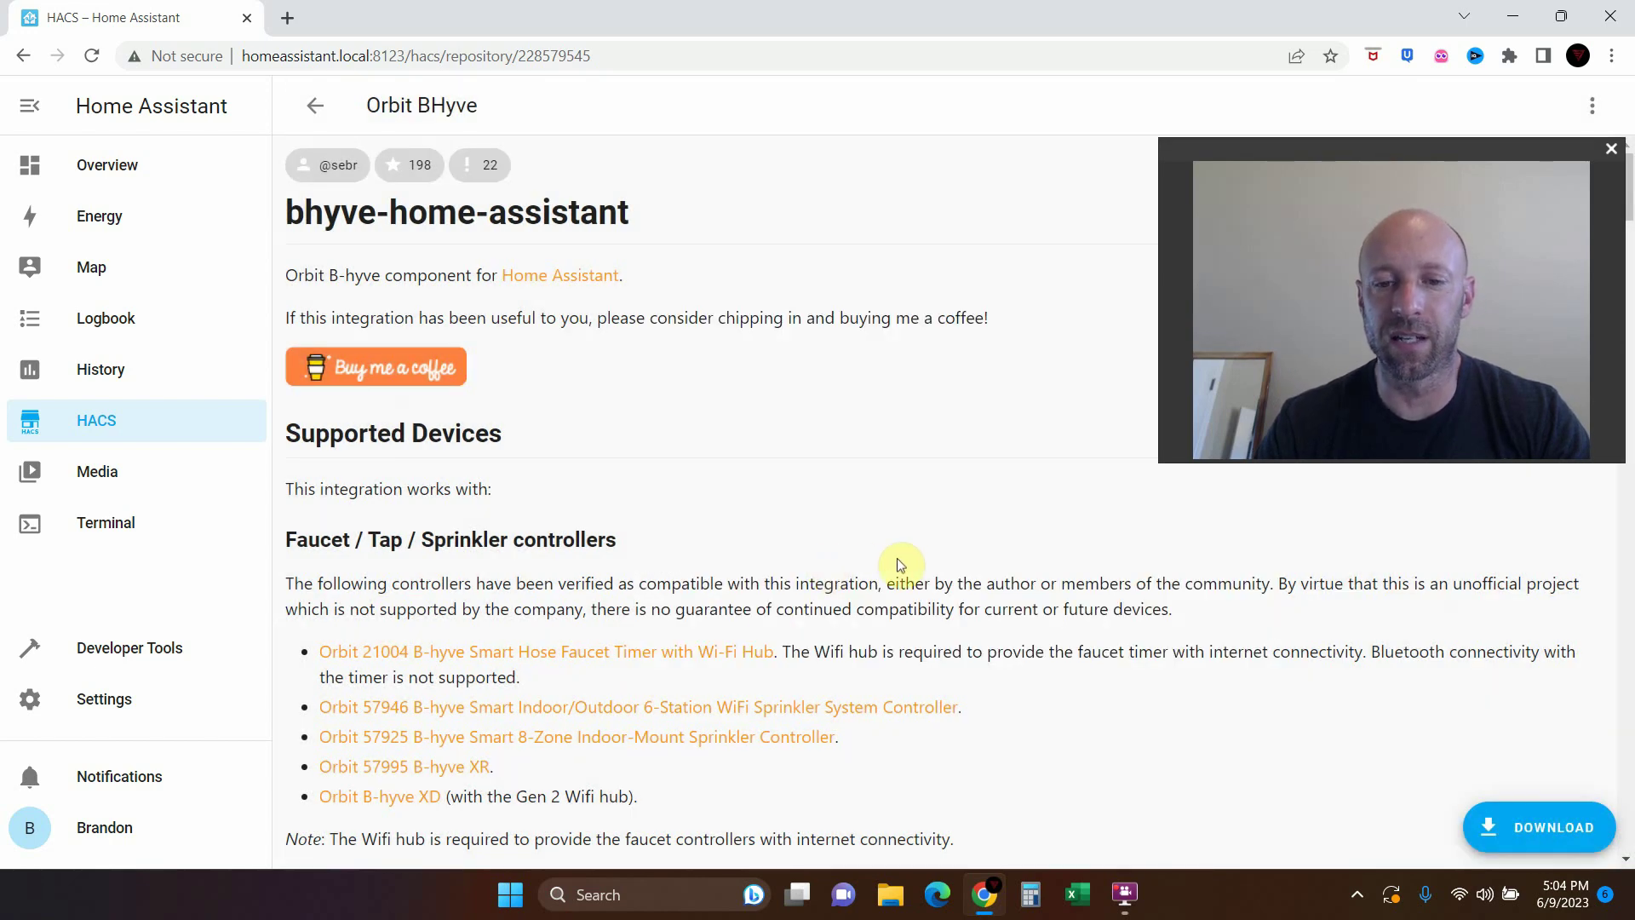
pyautogui.moveTo(1205, 151); pyautogui.dragTo(1233, 412)
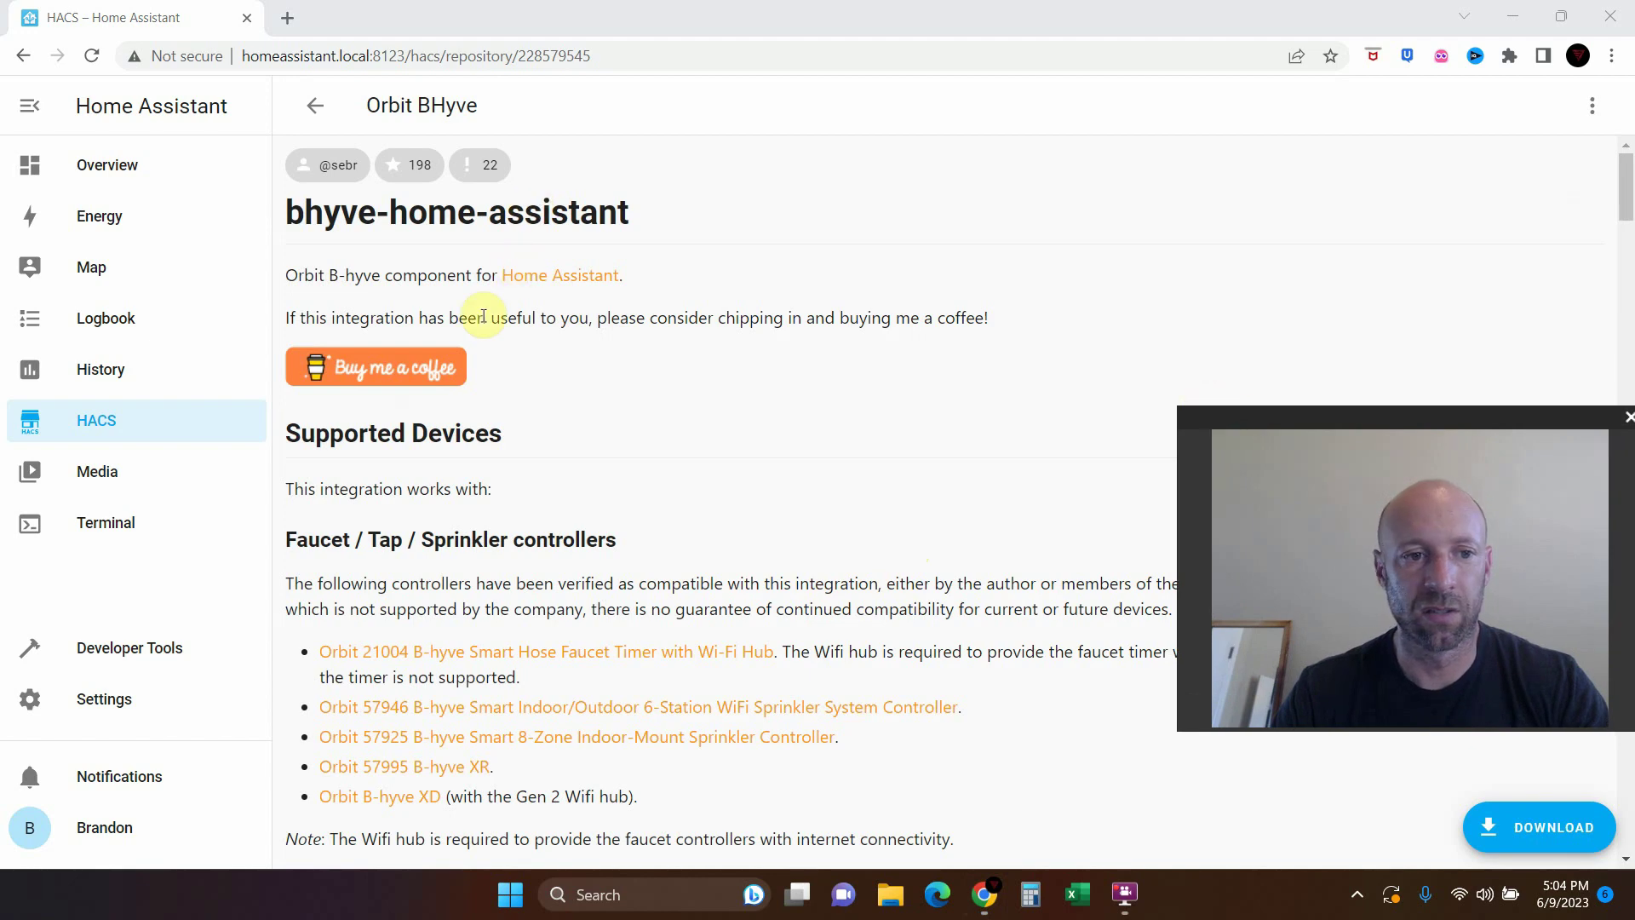
# Follow the Pending restart banner to the Developer Tools YAML page
pyautogui.click(101, 422)
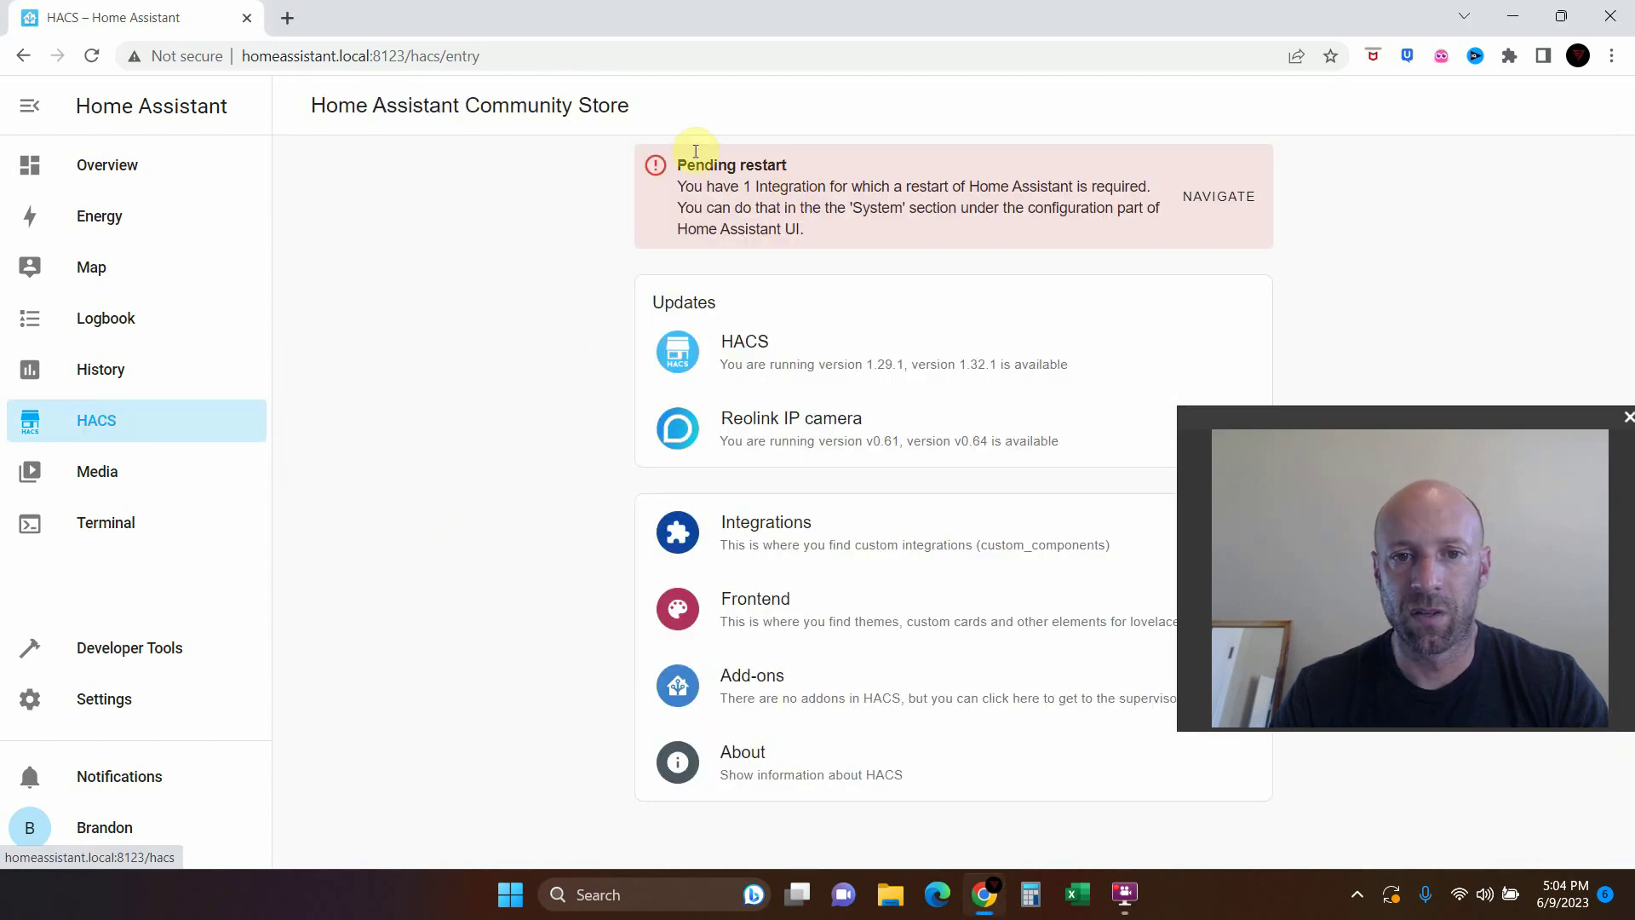
pyautogui.click(1230, 203)
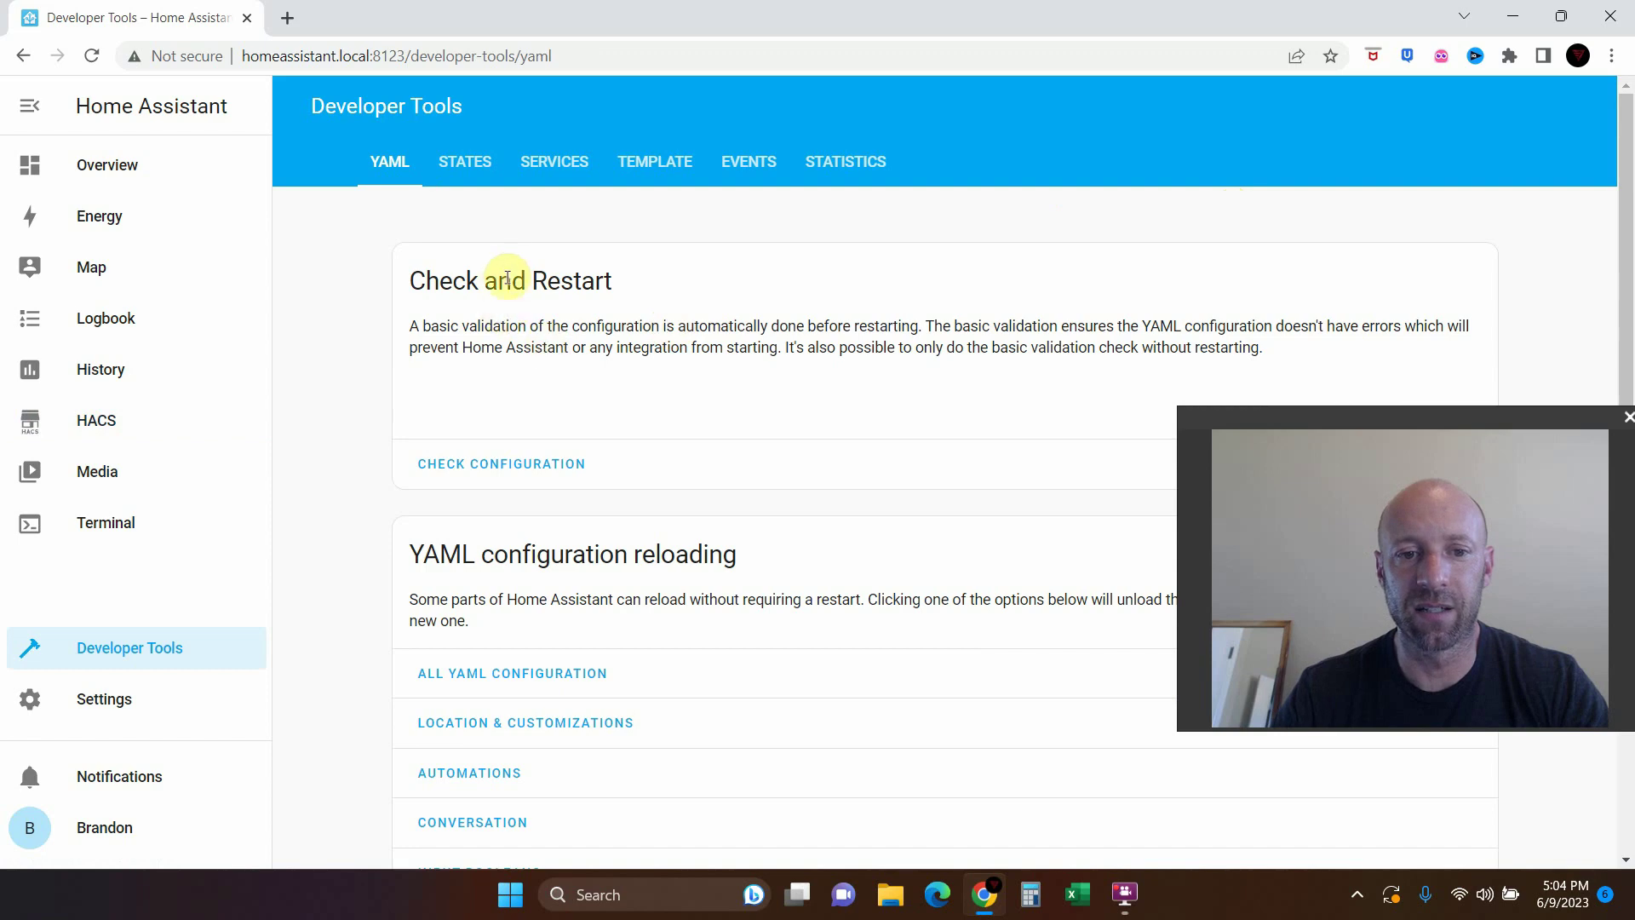
pyautogui.scroll(-4, 596, 438)
pyautogui.scroll(1, 599, 447)
pyautogui.scroll(1, 596, 442)
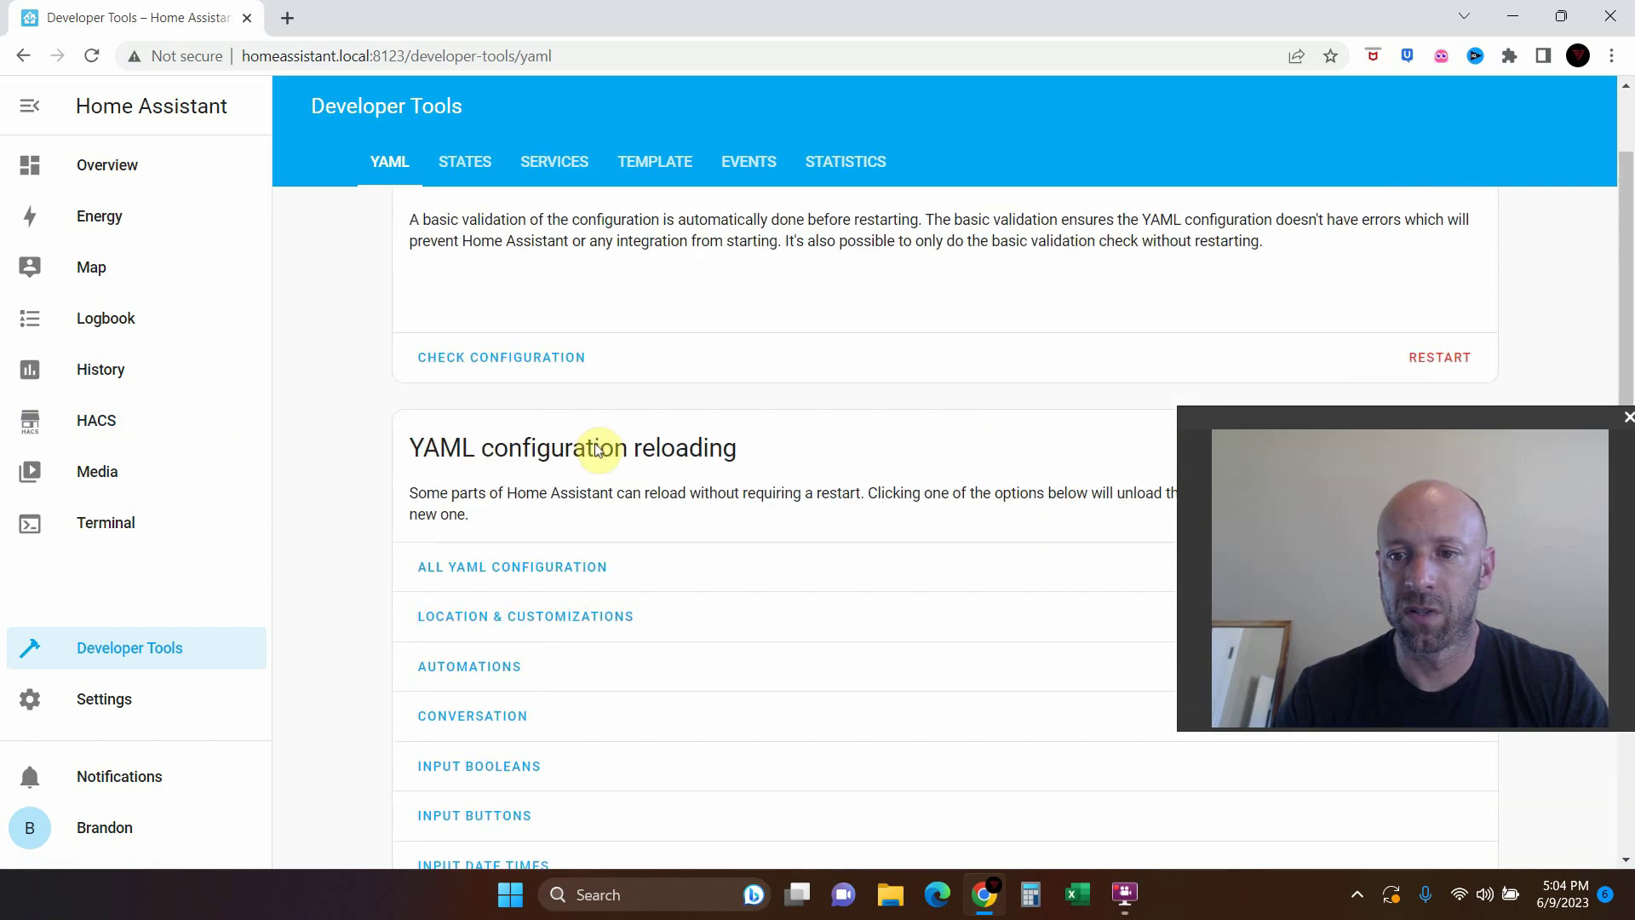
# Choose a full Restart Home Assistant and confirm it
pyautogui.click(1441, 359)
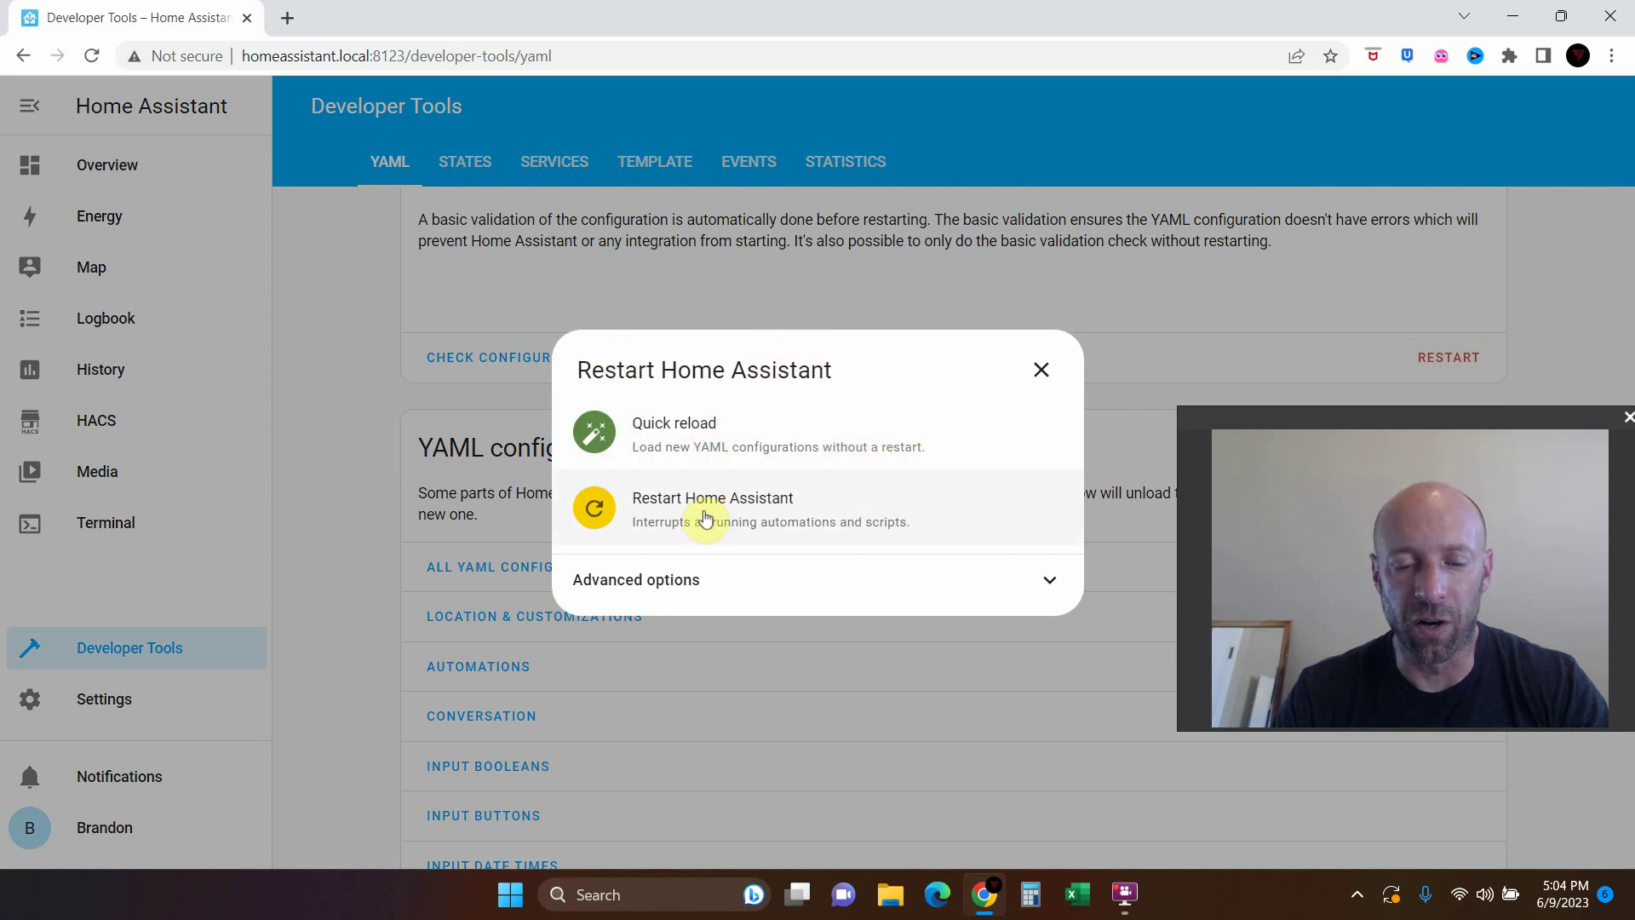
pyautogui.click(679, 576)
pyautogui.click(677, 498)
pyautogui.click(749, 514)
pyautogui.click(995, 537)
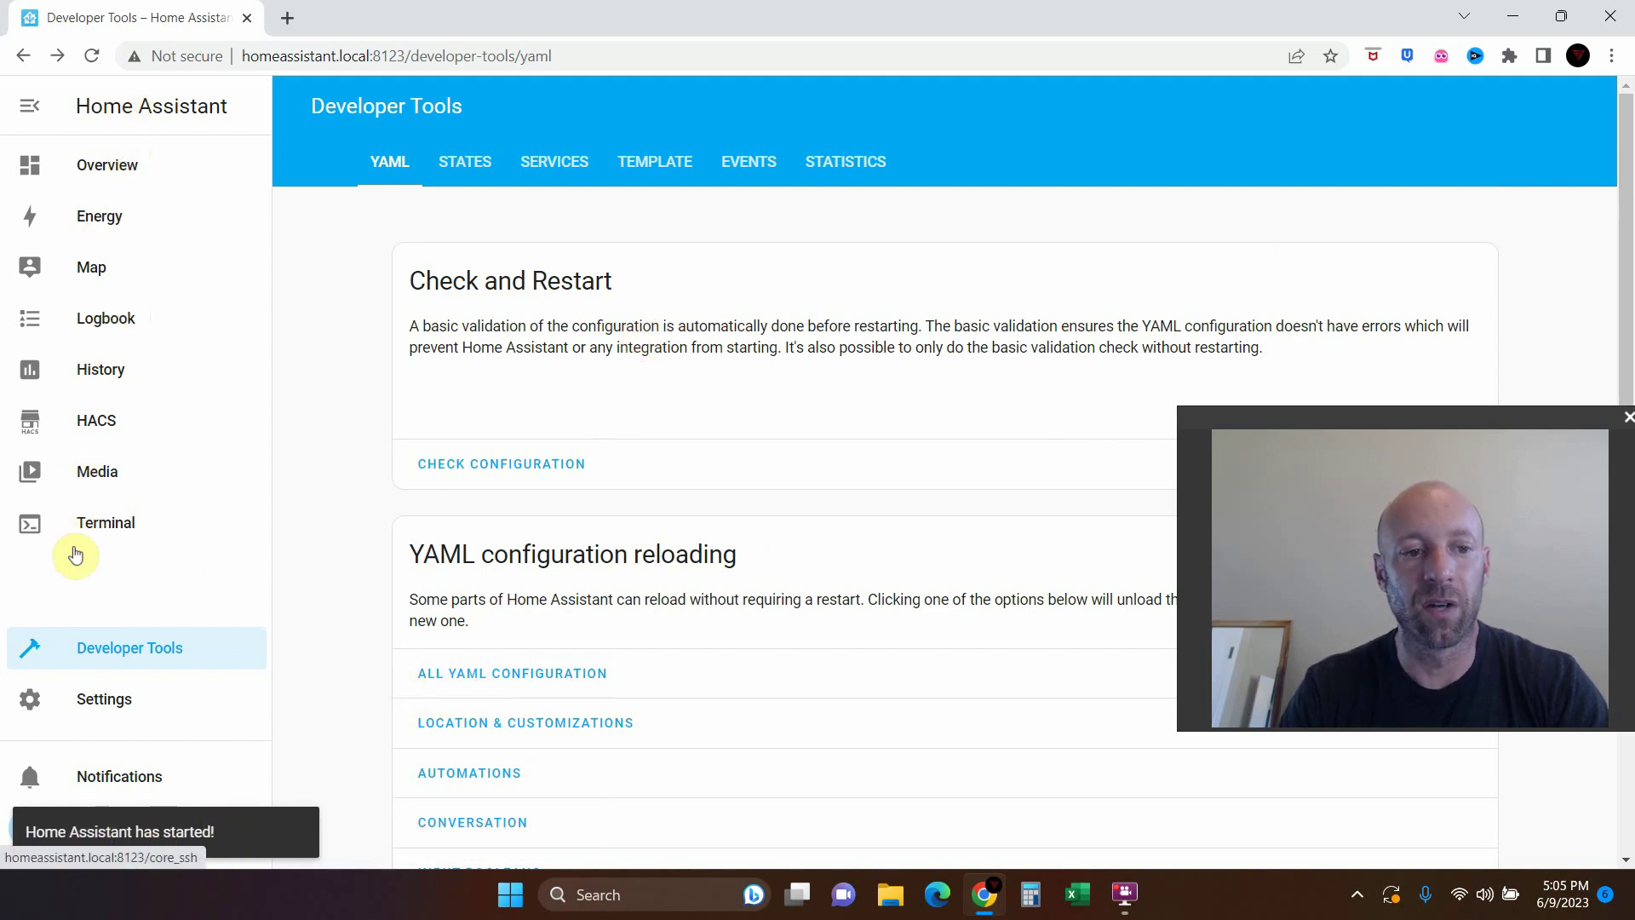
# Reopen the Orbit BHyve repository page by searching 'orbit' in HACS integrations
pyautogui.click(98, 415)
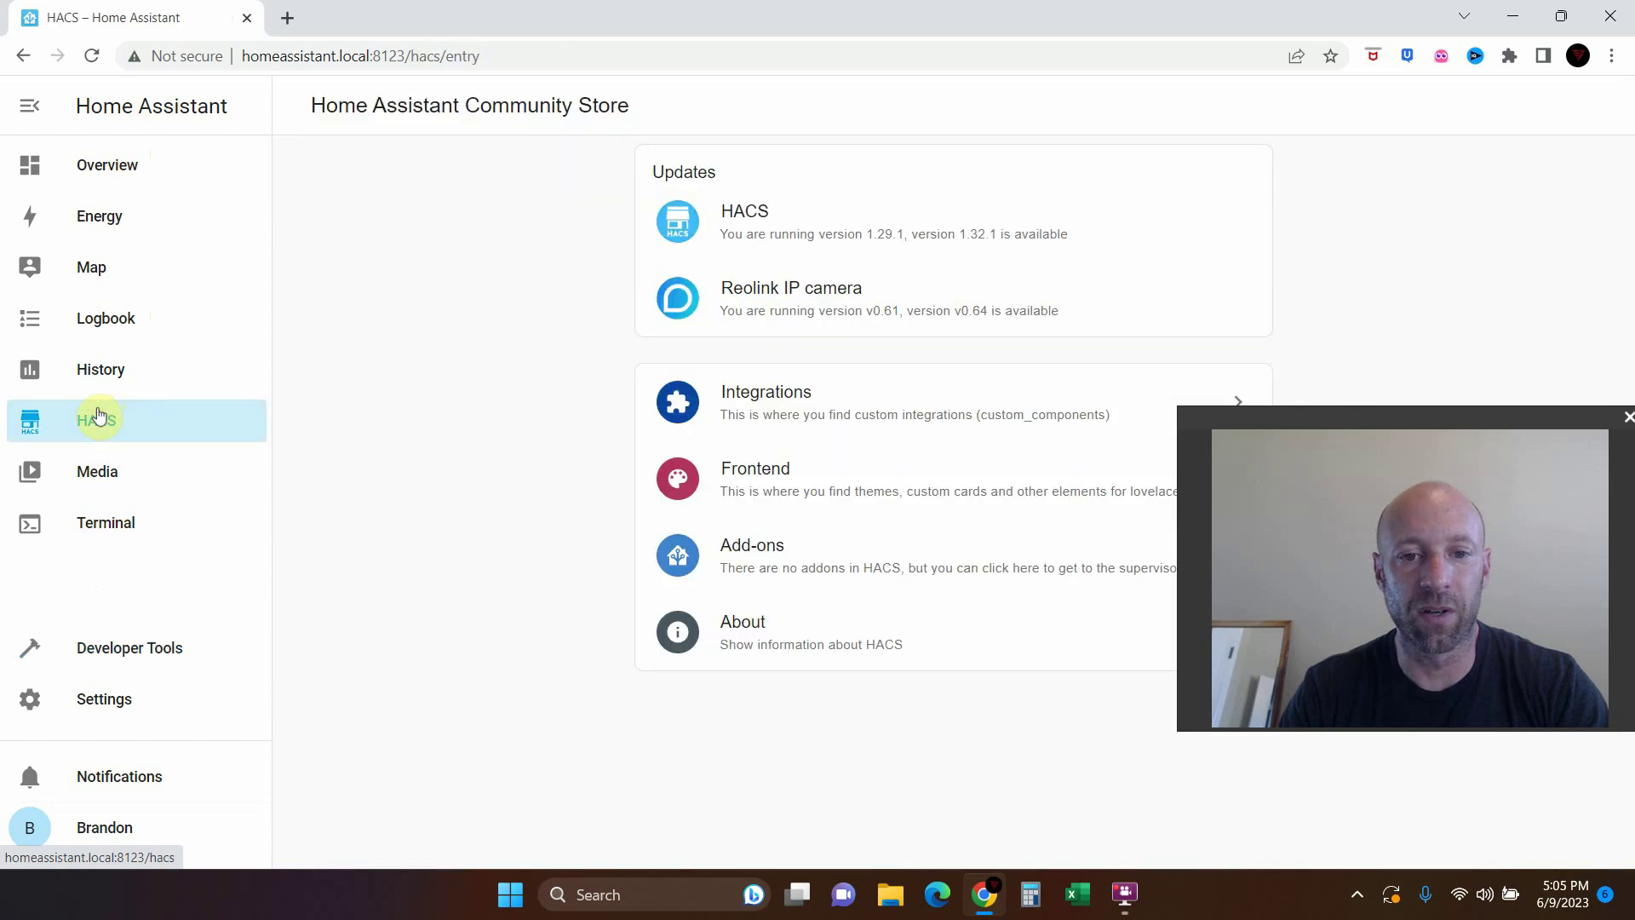
pyautogui.click(772, 406)
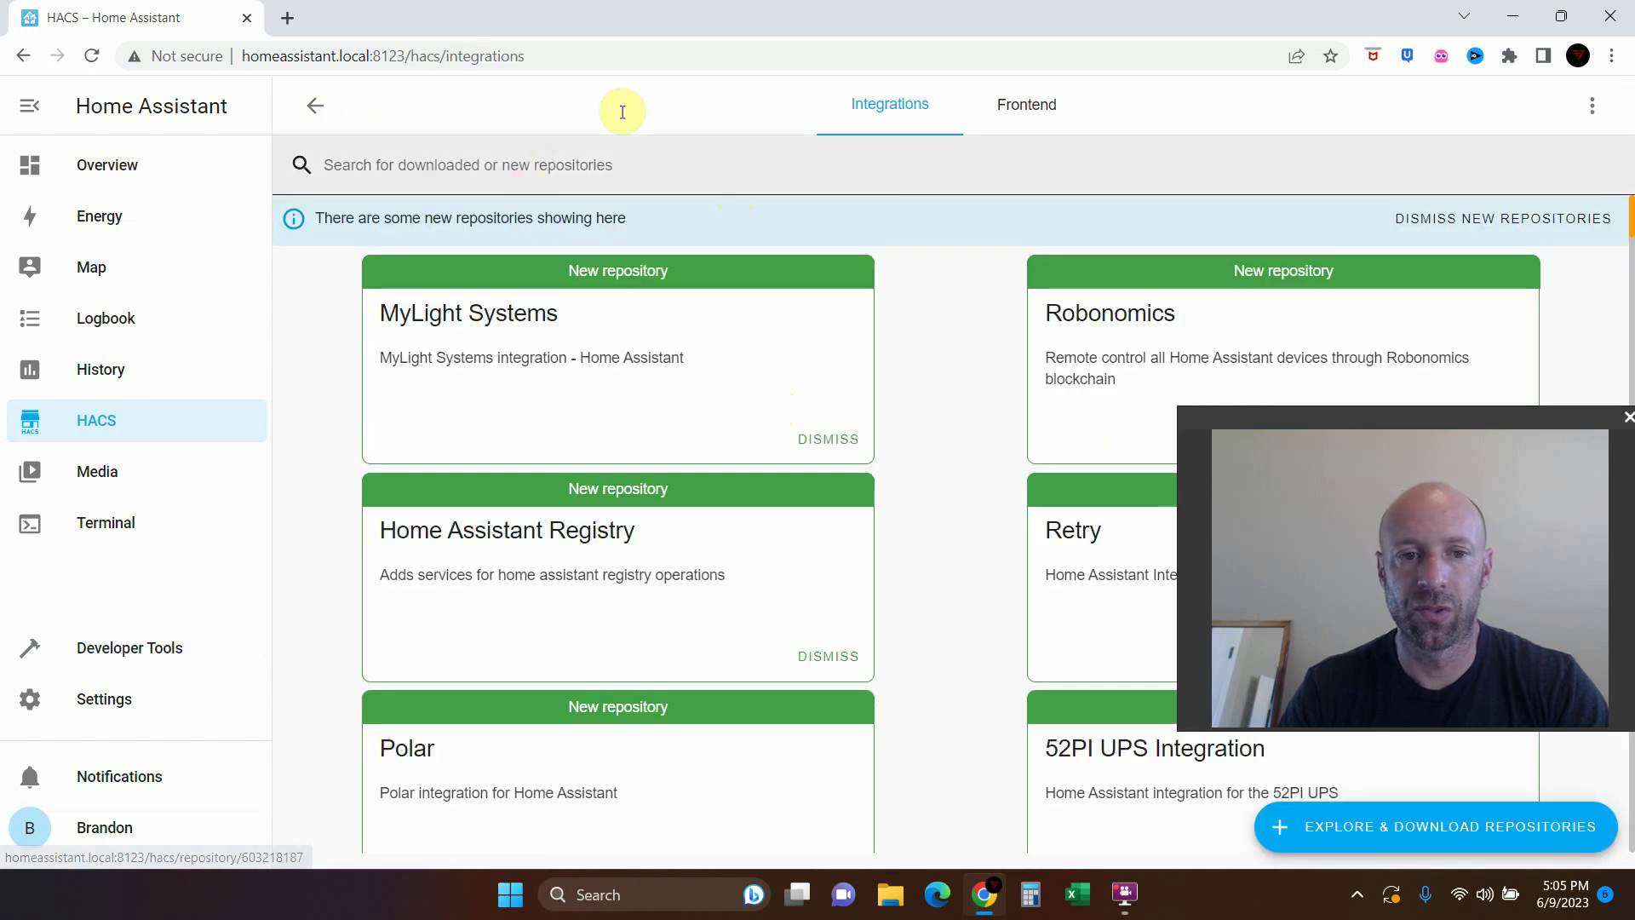
pyautogui.click(412, 166)
pyautogui.write('b')
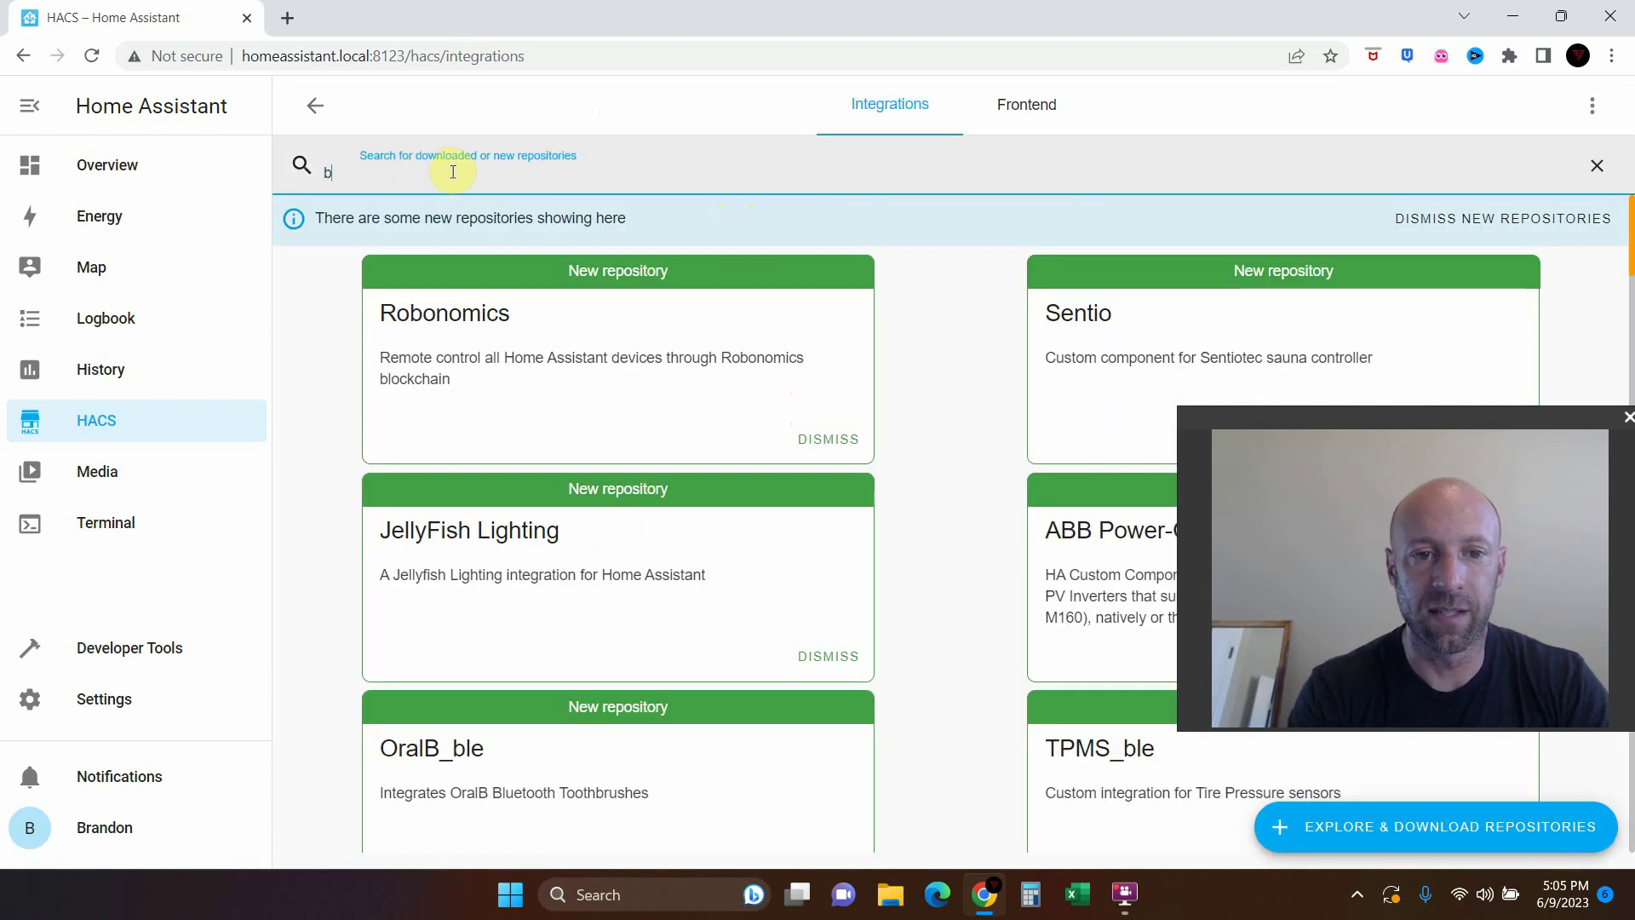
pyautogui.press('BackSpace')
pyautogui.write('orbit')
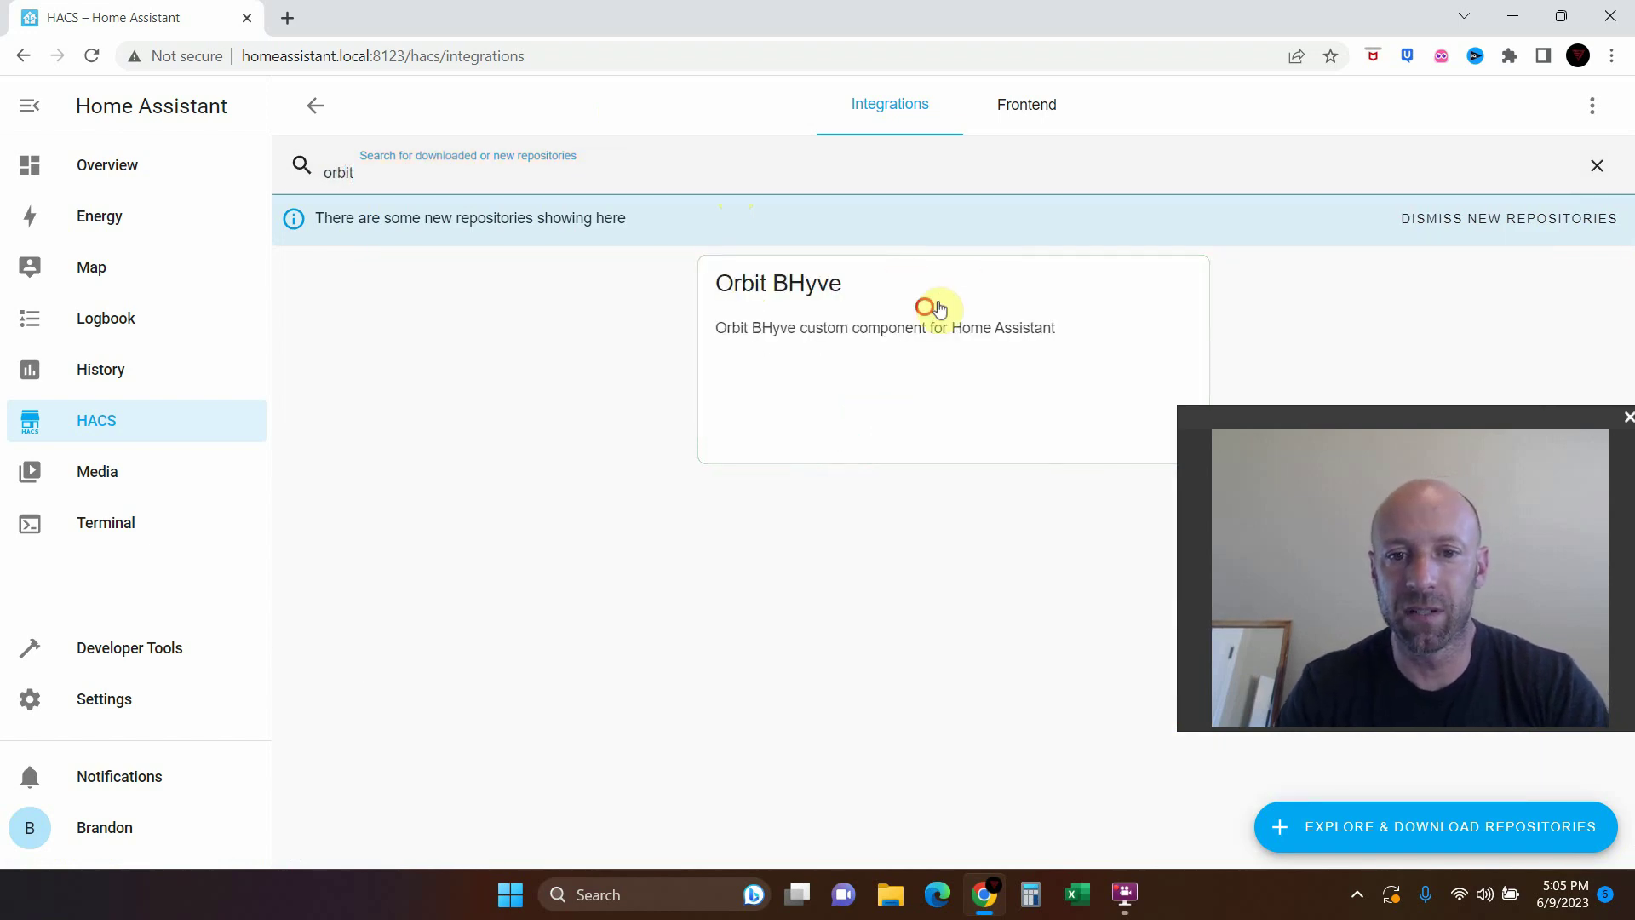
pyautogui.click(925, 307)
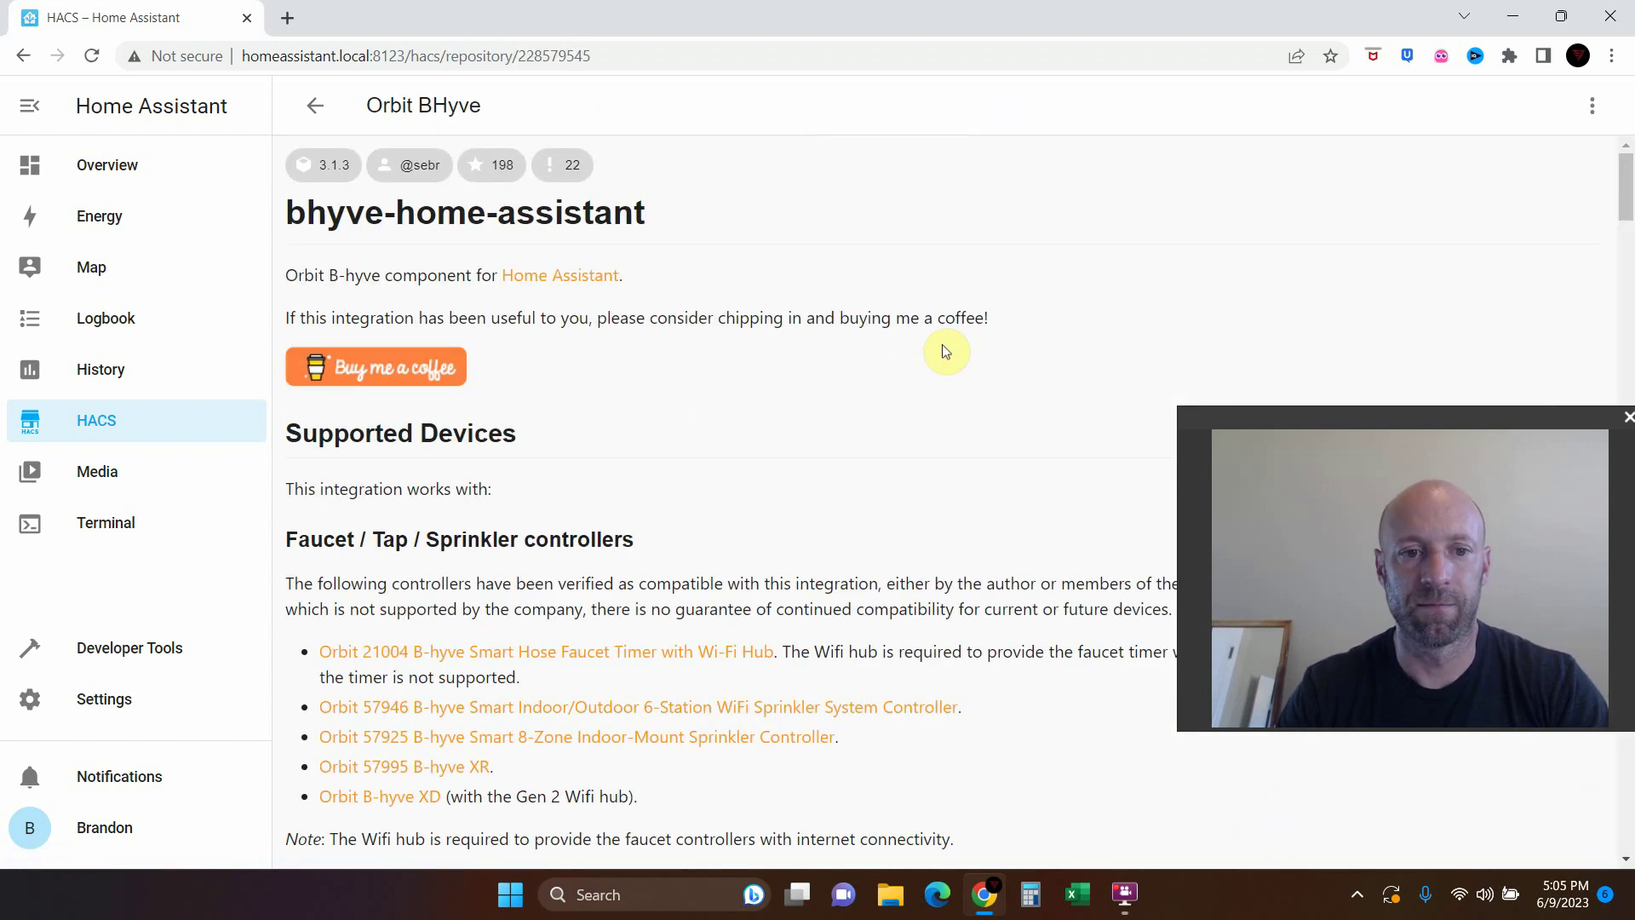
# Scroll the README down to the '2. Configure via Home Assistant' section
pyautogui.scroll(-10, 770, 510)
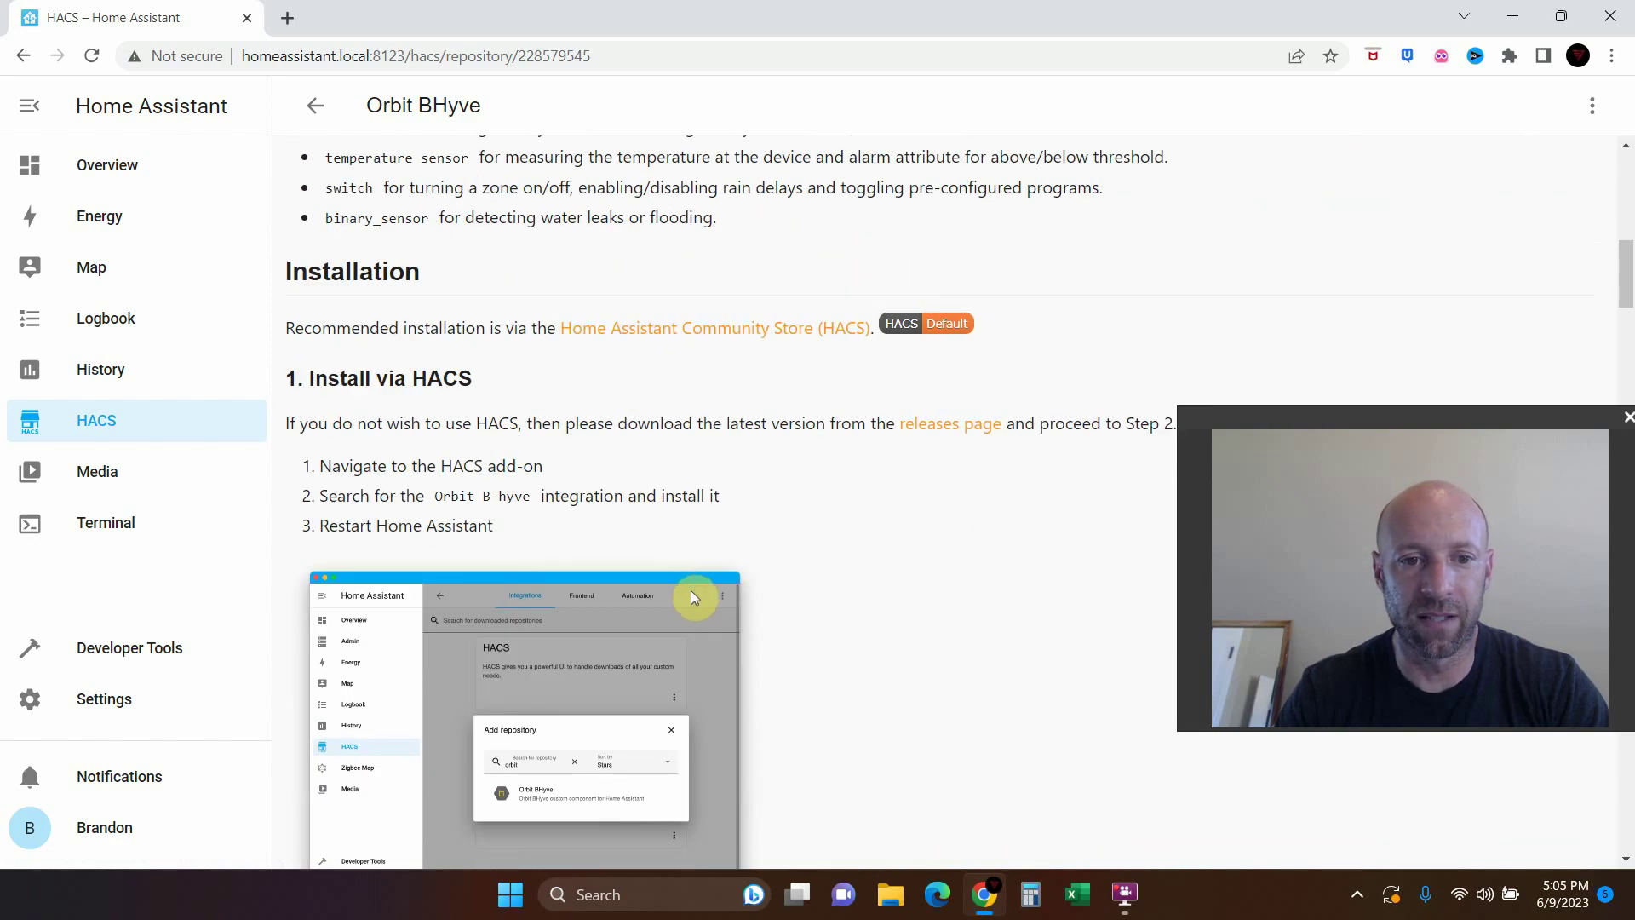
pyautogui.scroll(-3, 694, 605)
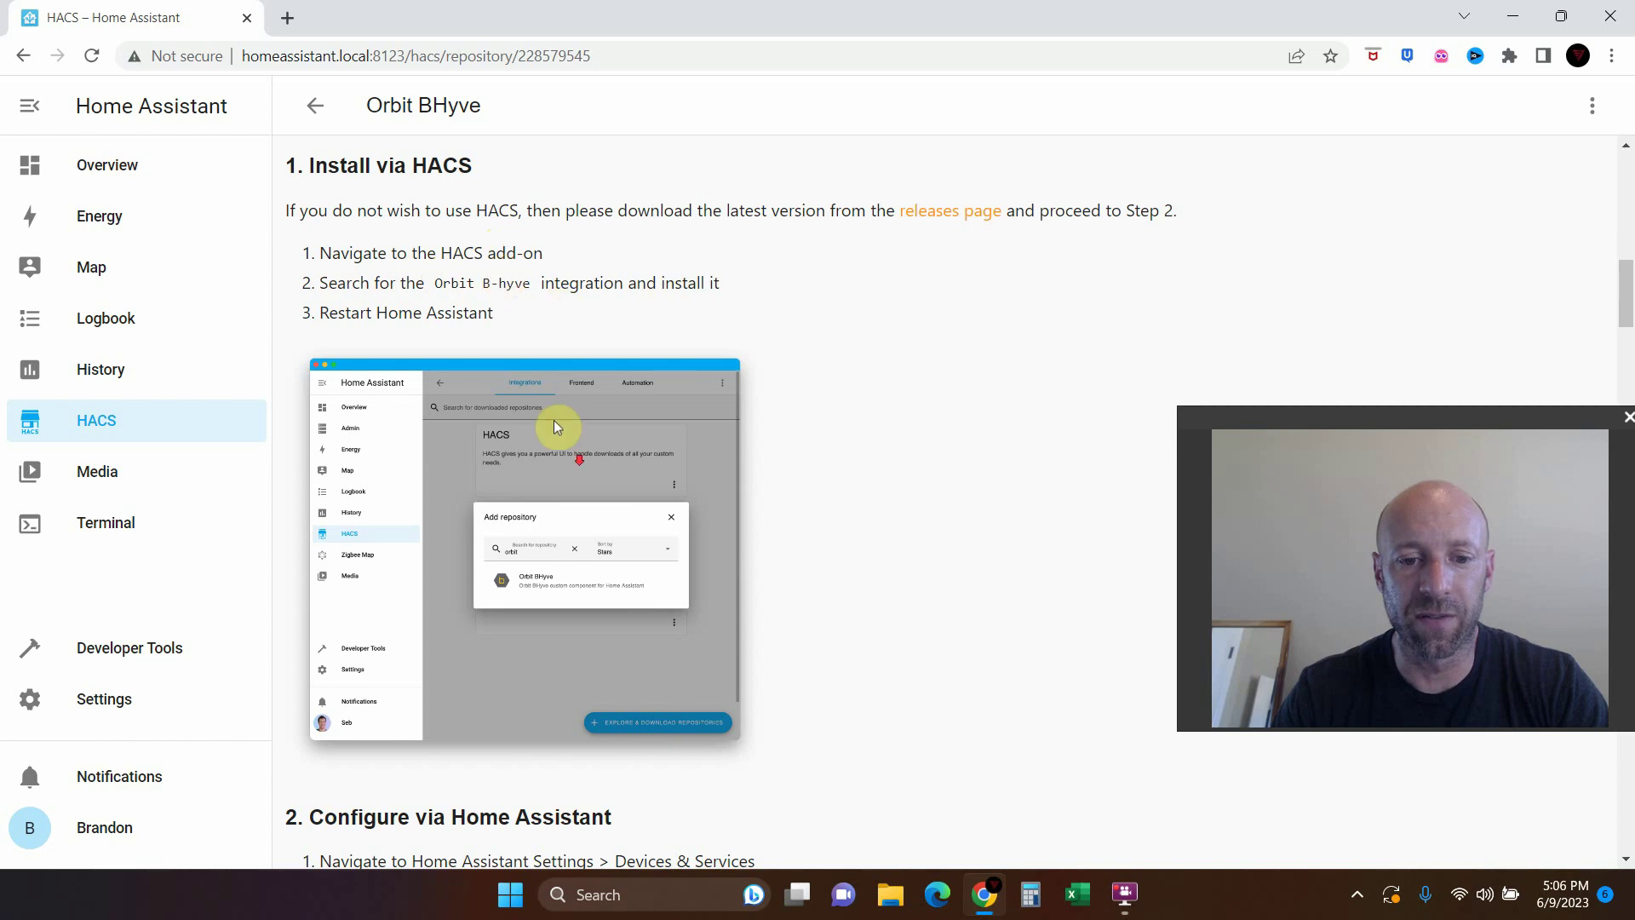
pyautogui.scroll(-6, 553, 421)
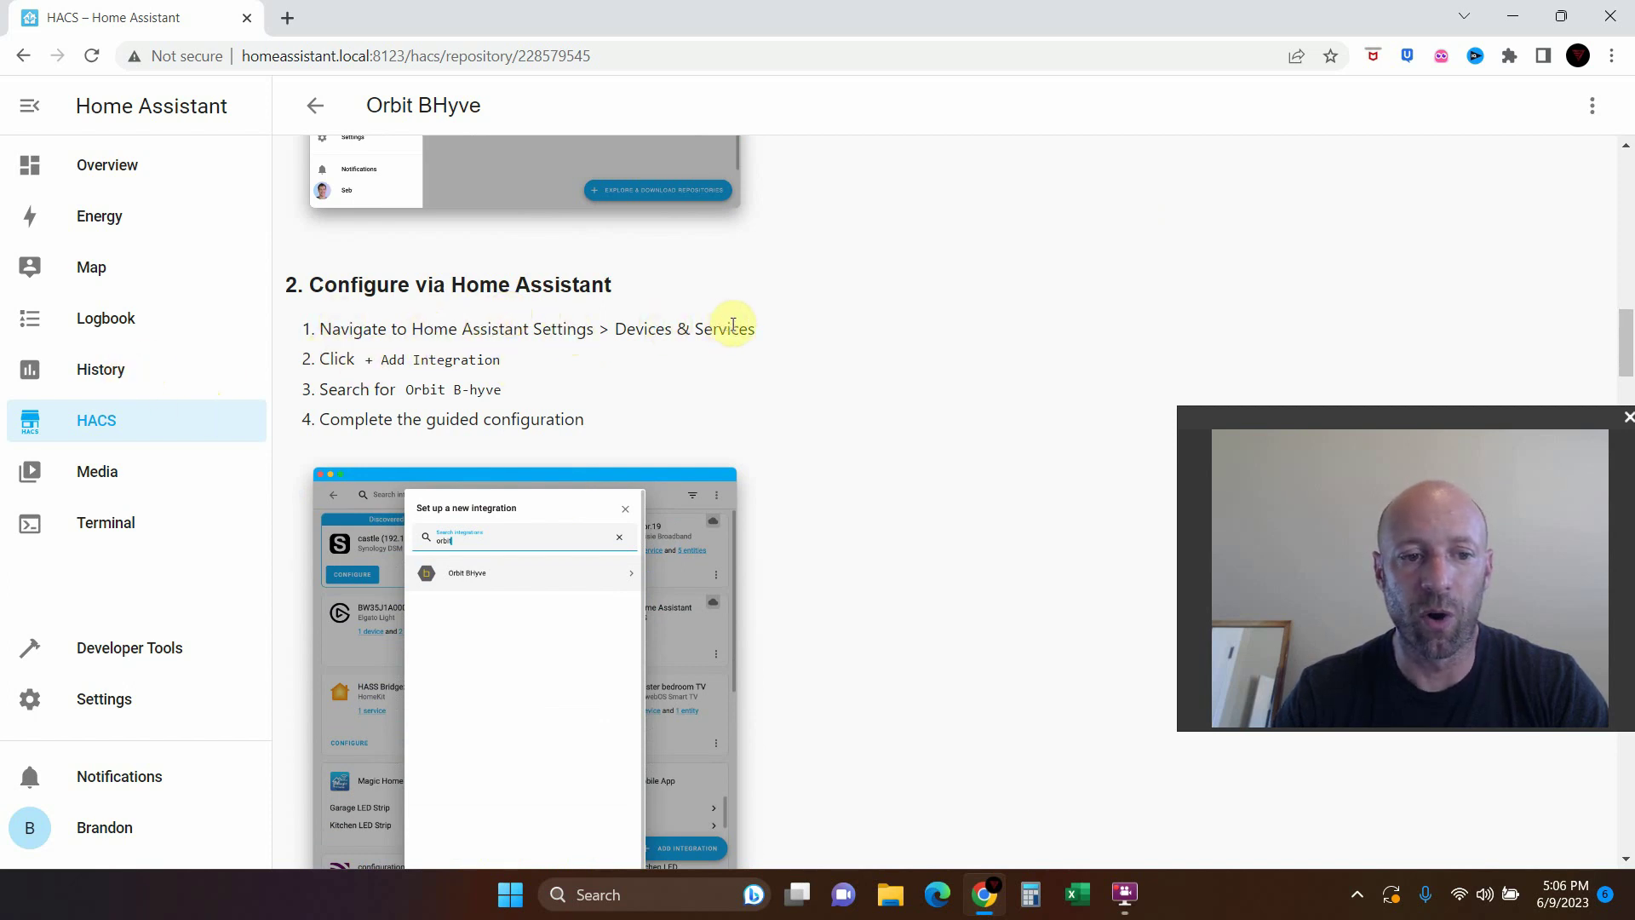
# Start adding the Orbit B-hyve integration from Settings > Devices & Services
pyautogui.click(99, 700)
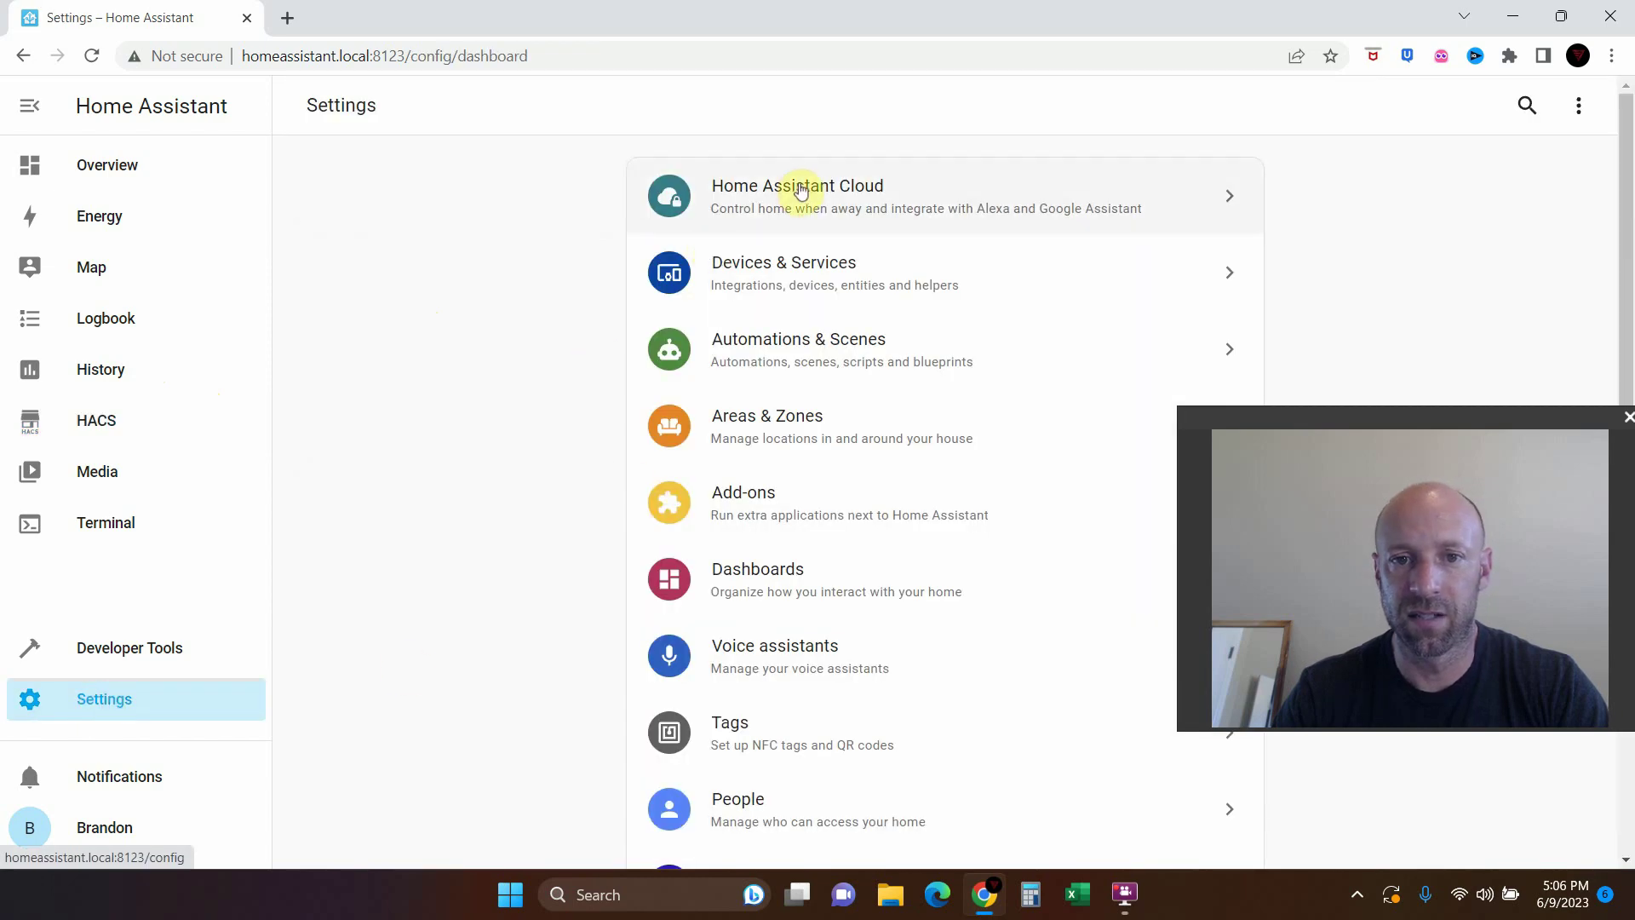
pyautogui.click(801, 280)
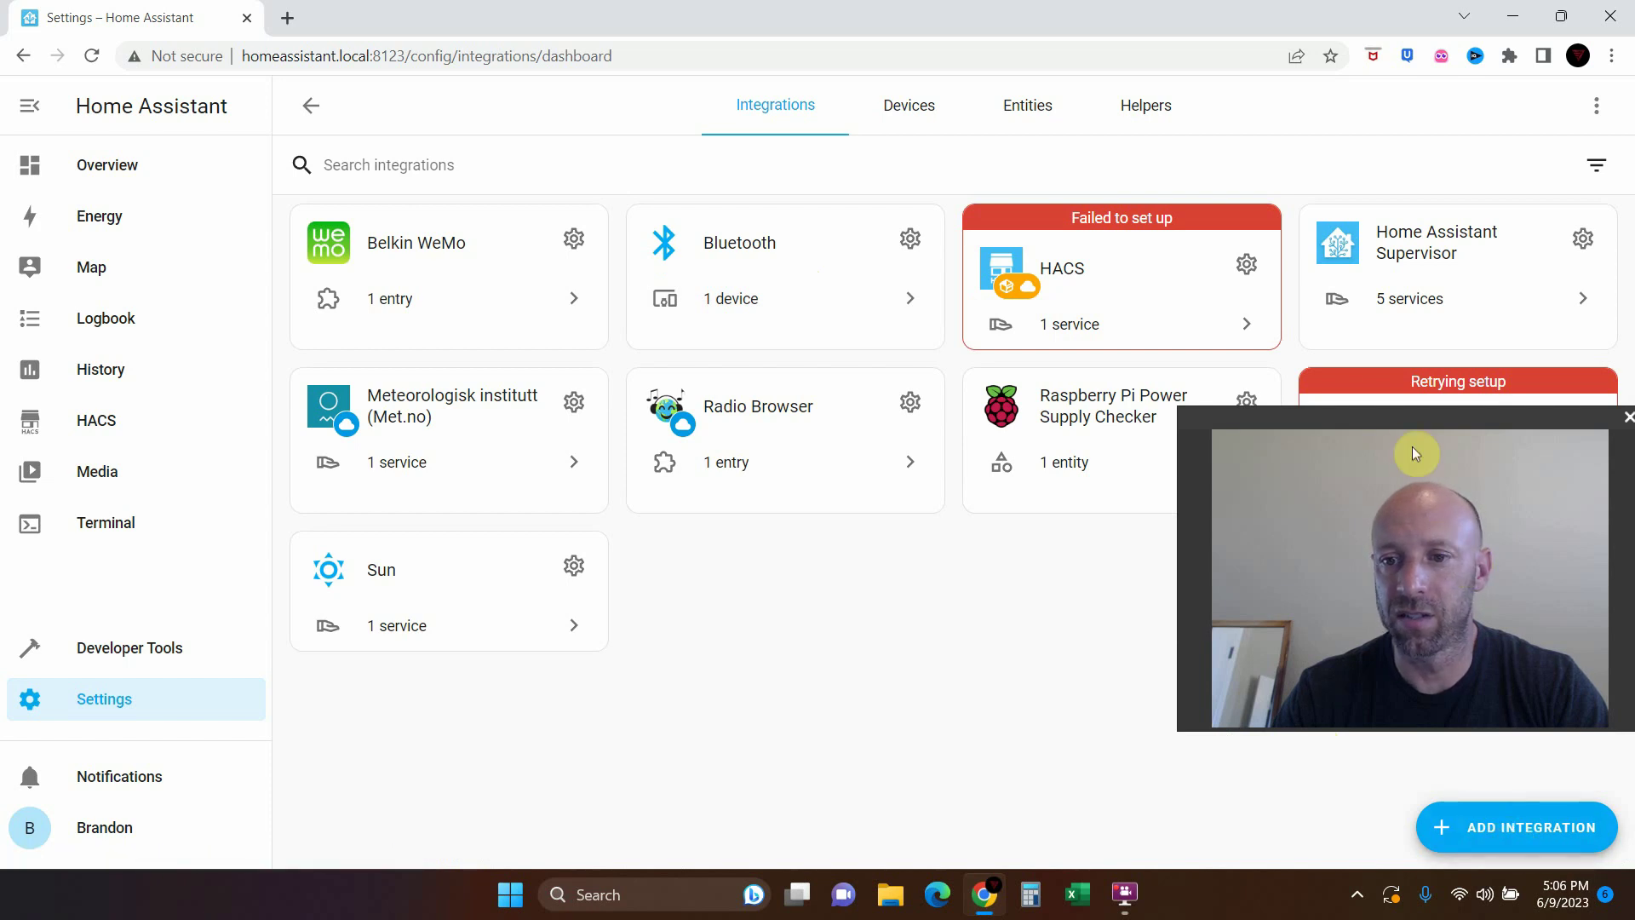
pyautogui.moveTo(1406, 438); pyautogui.dragTo(1281, 522)
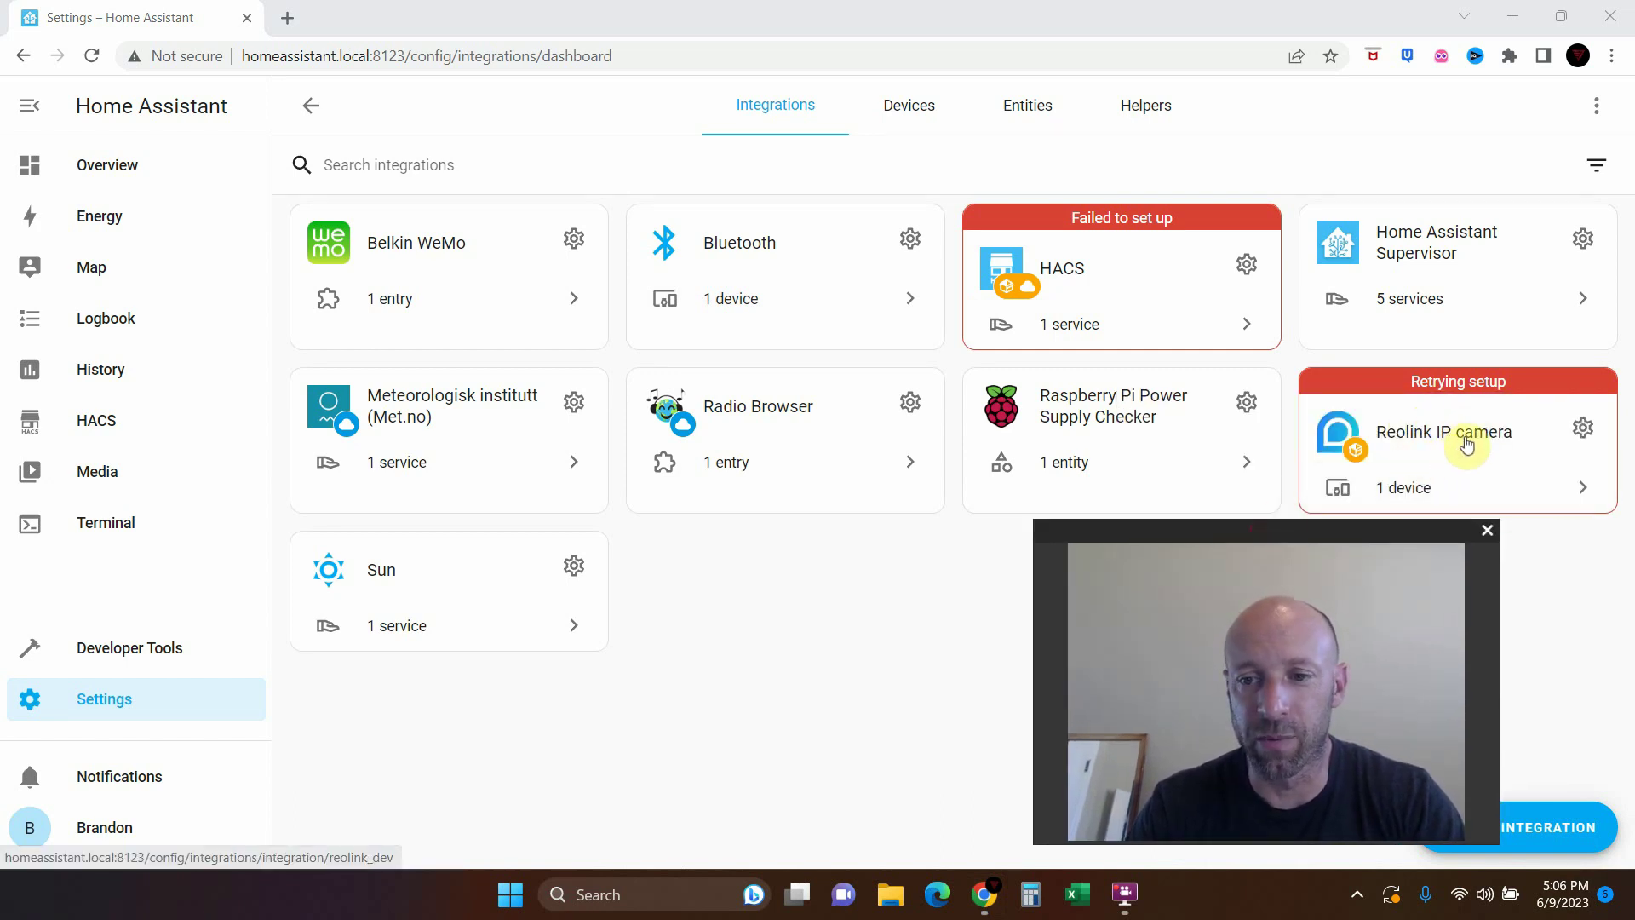
pyautogui.moveTo(1352, 529); pyautogui.dragTo(1486, 477)
pyautogui.click(1563, 831)
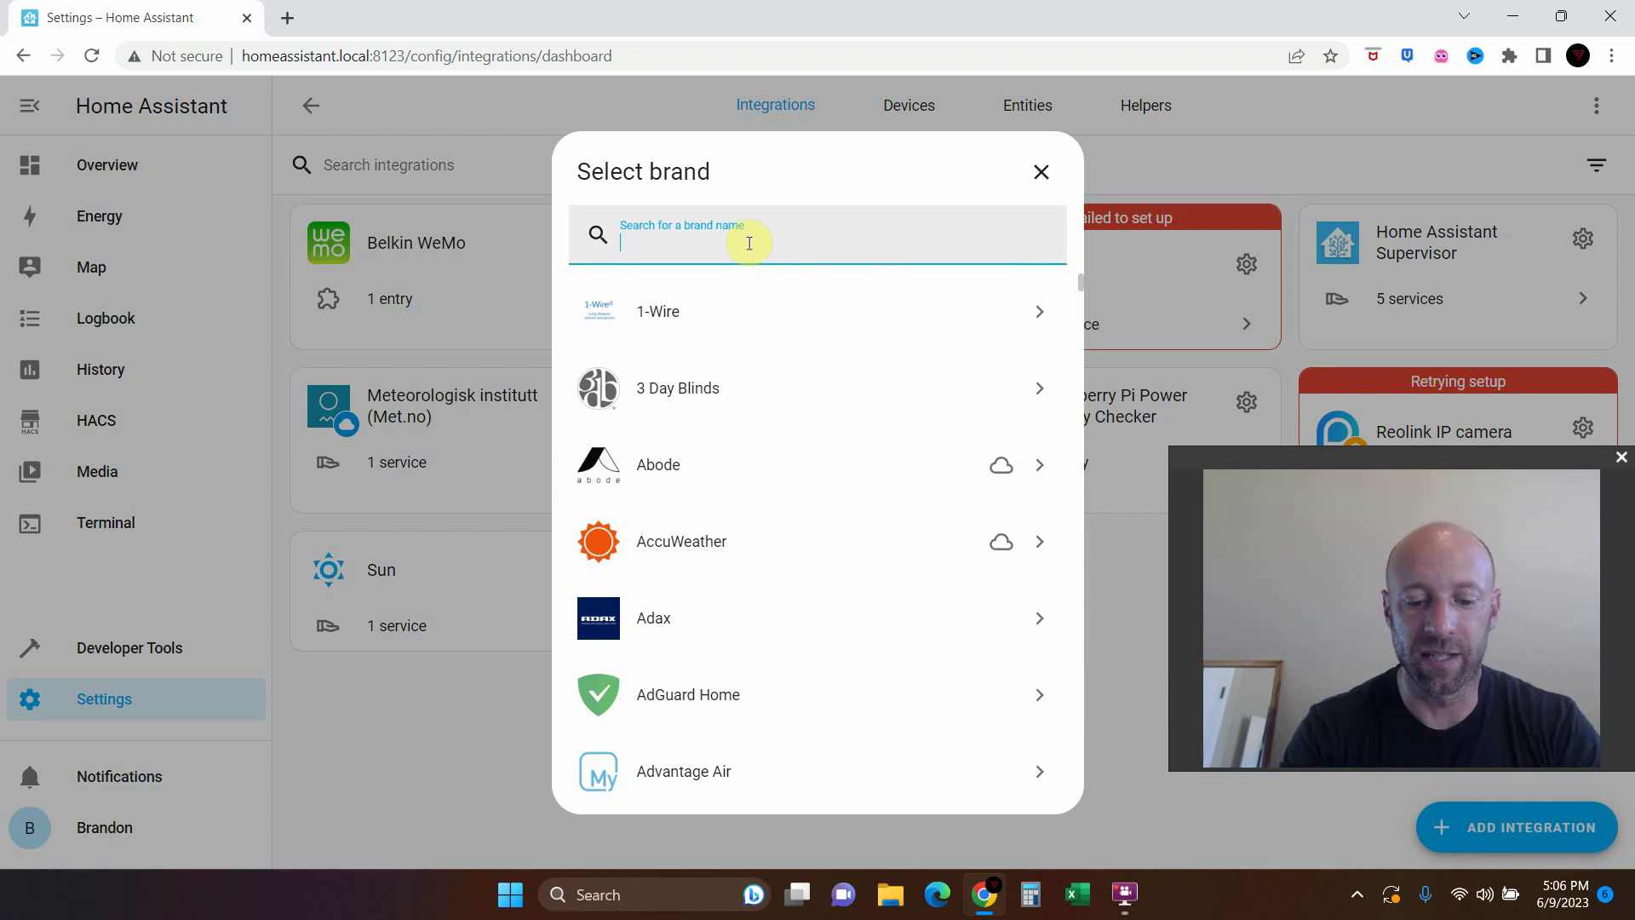
pyautogui.write('orbit')
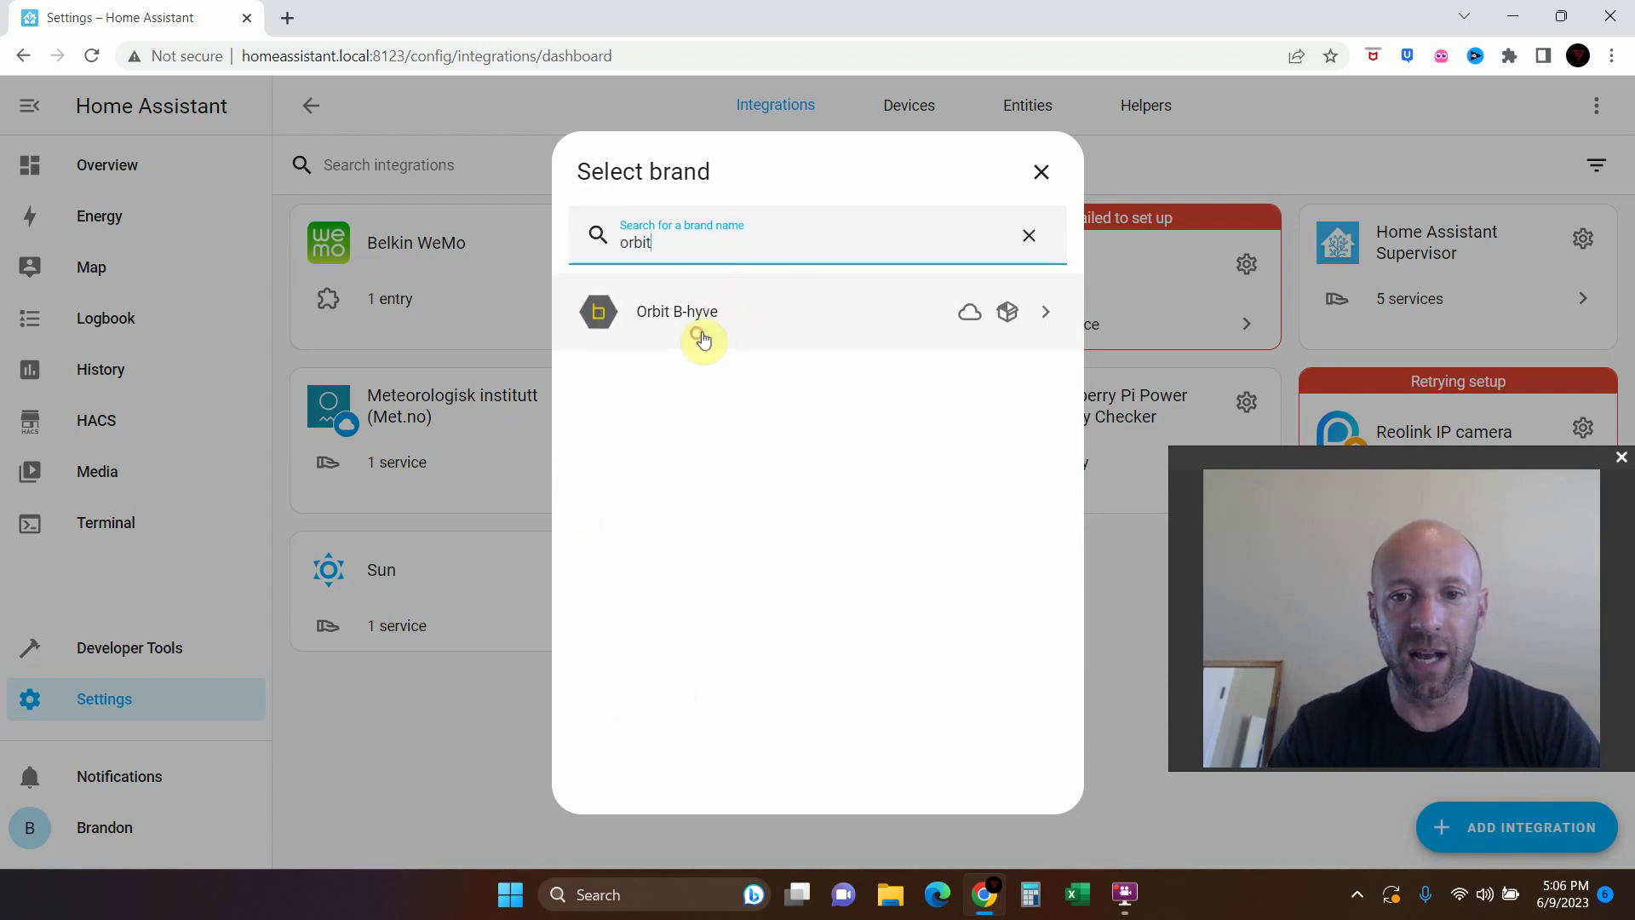
pyautogui.click(703, 333)
# Sign in with the Orbit account username and password
pyautogui.click(714, 432)
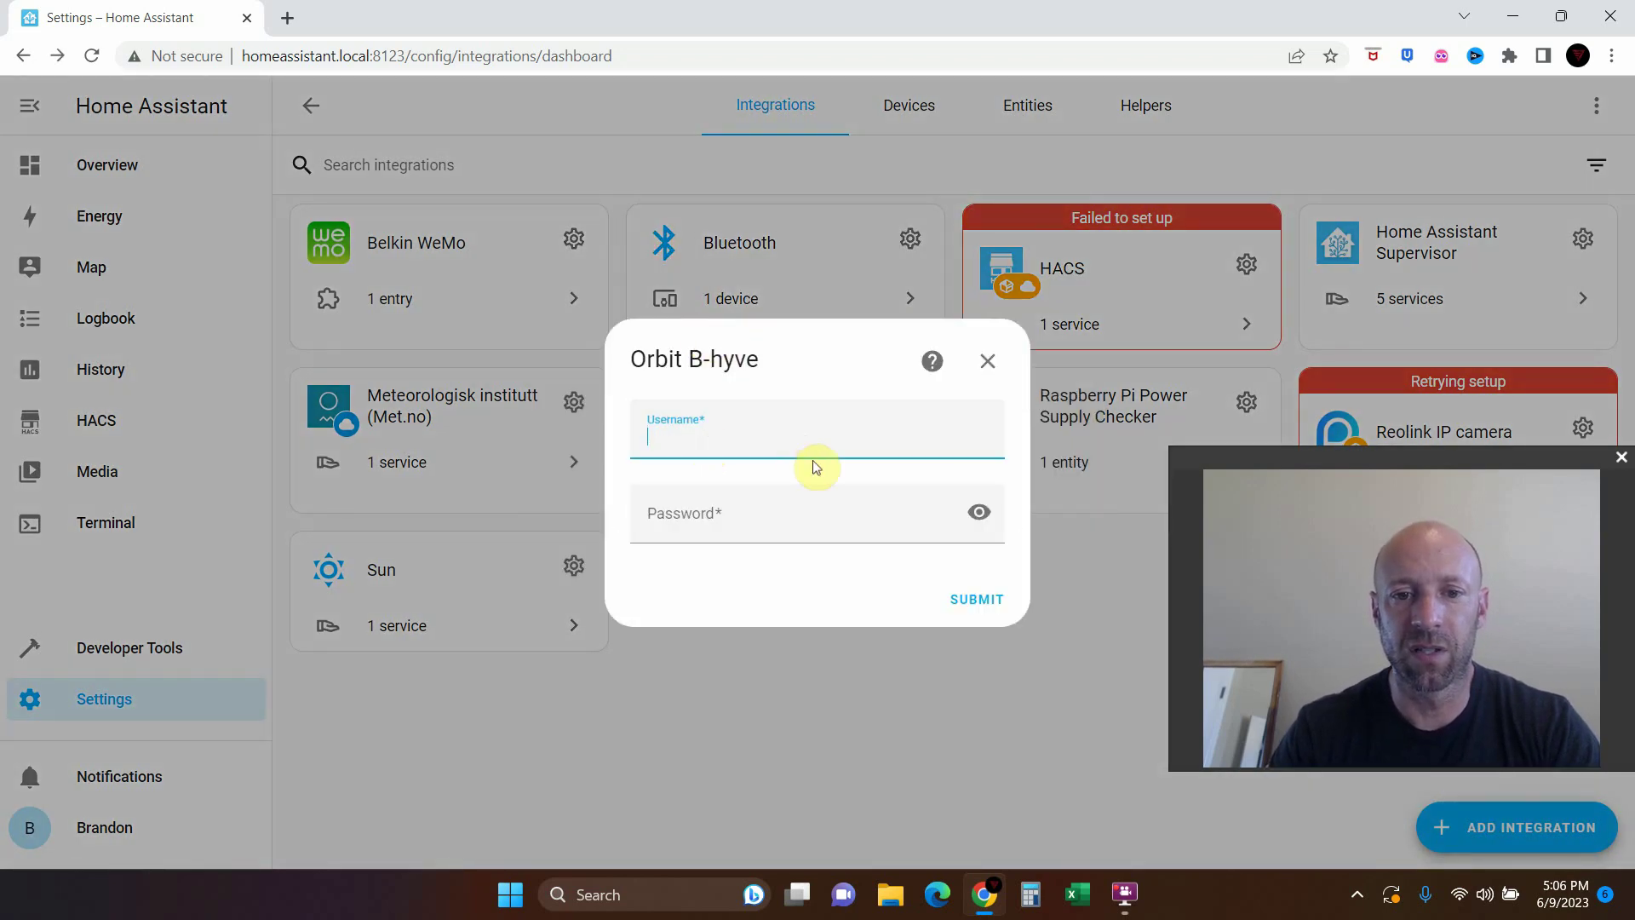
pyautogui.press('Tab')
pyautogui.write('•••••')
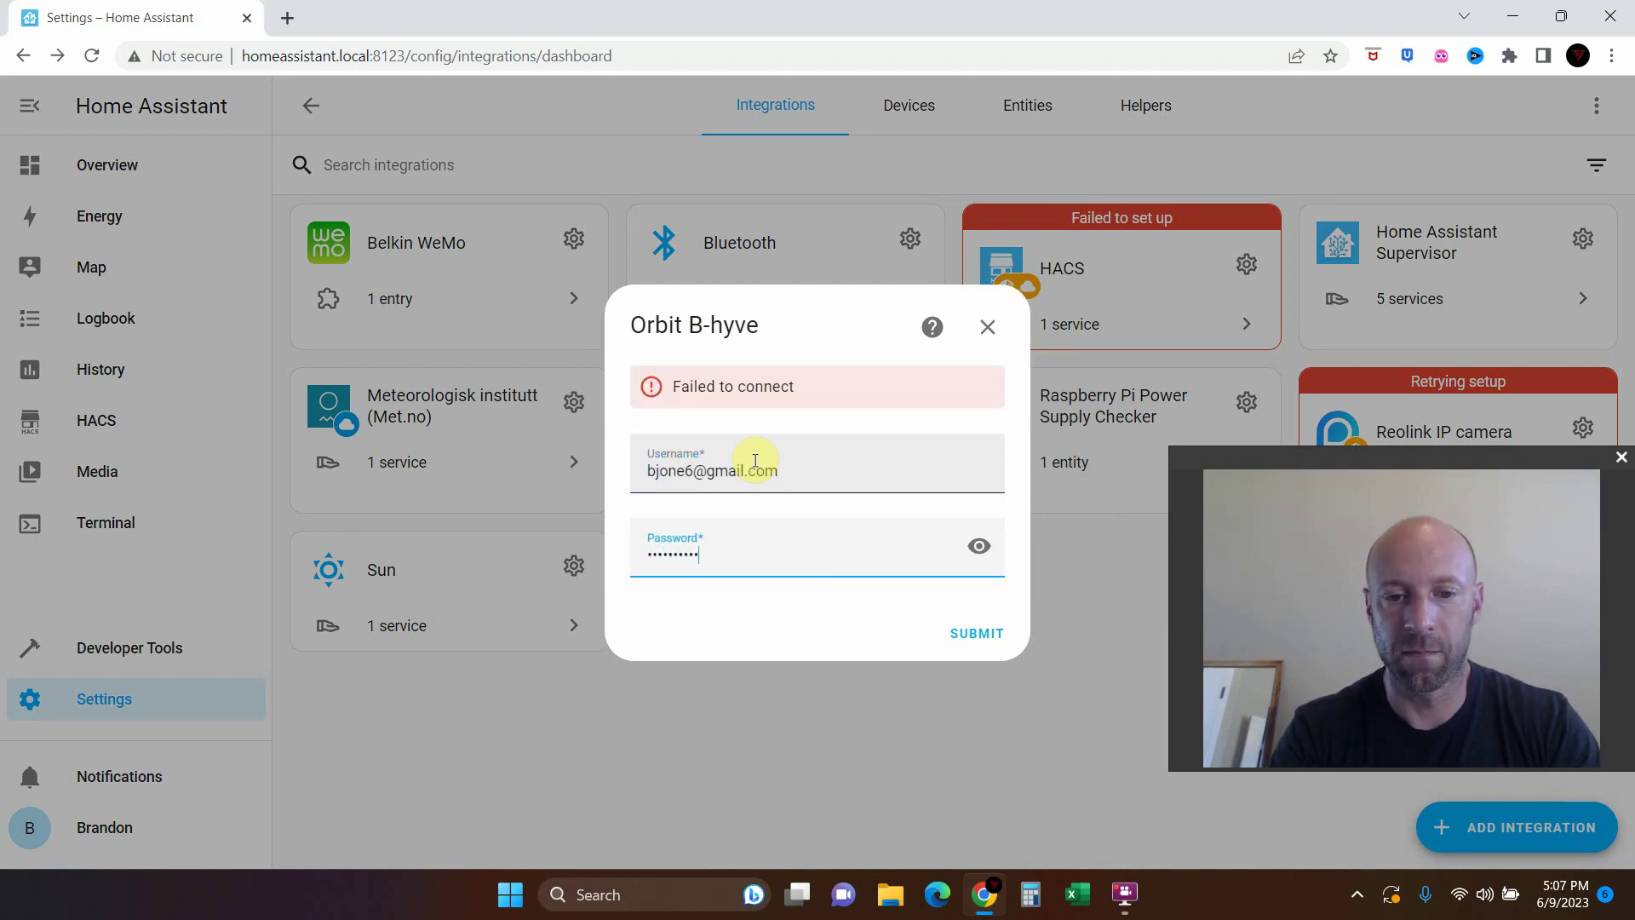
pyautogui.press('Return')
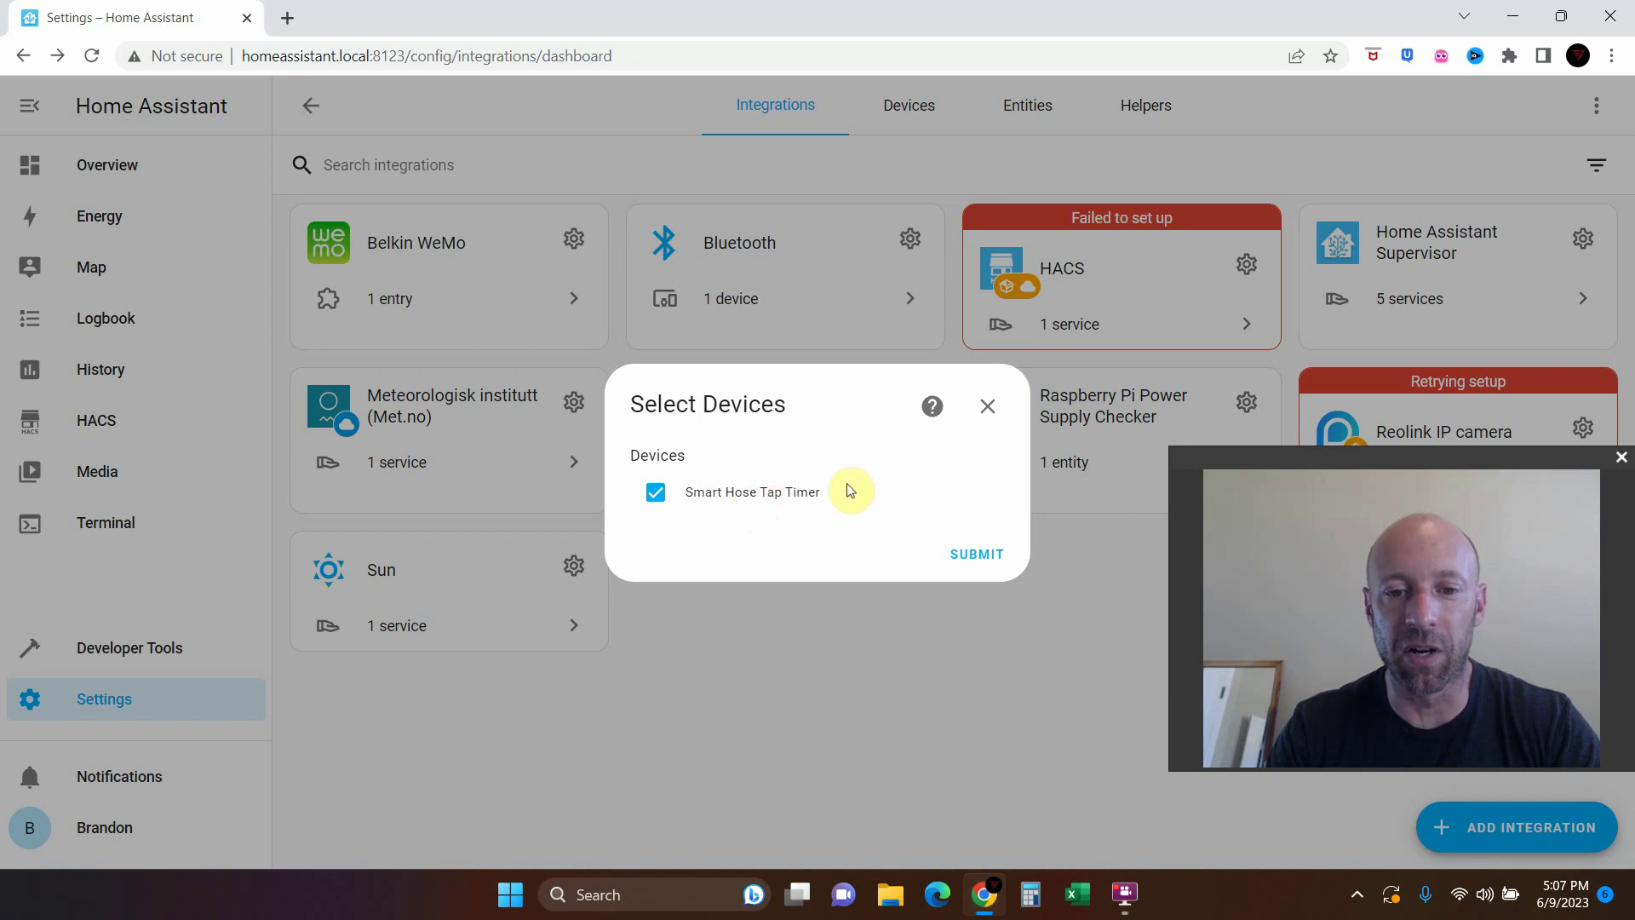
# Confirm Smart Hose Tap Timer, assign it to a new area named Garden, and finish
pyautogui.click(975, 552)
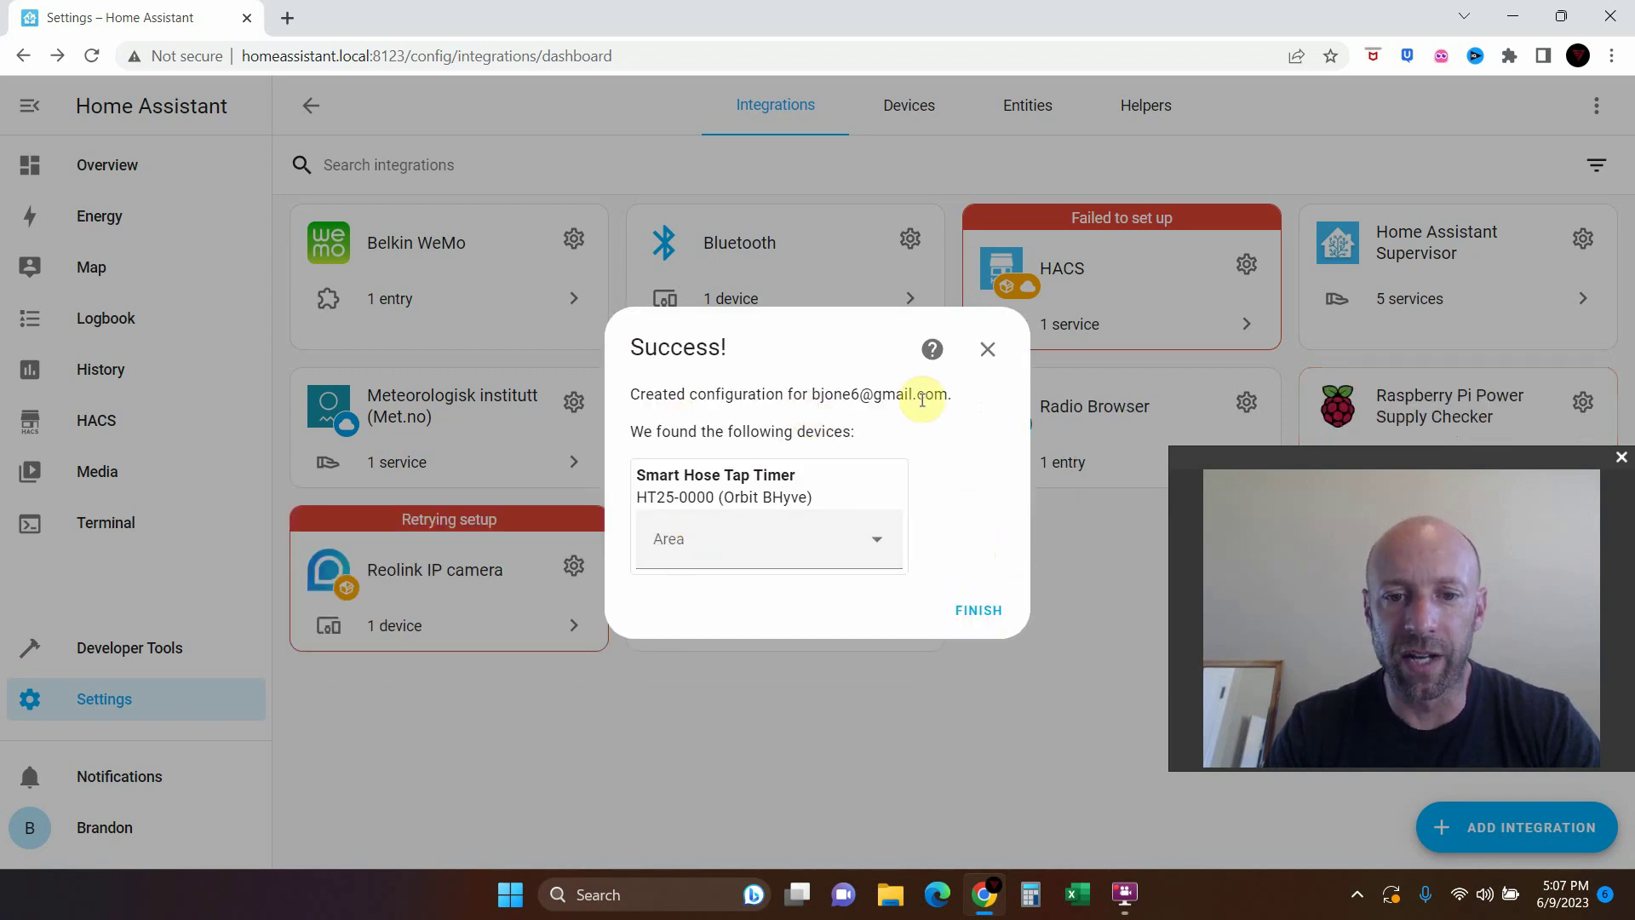
pyautogui.click(734, 553)
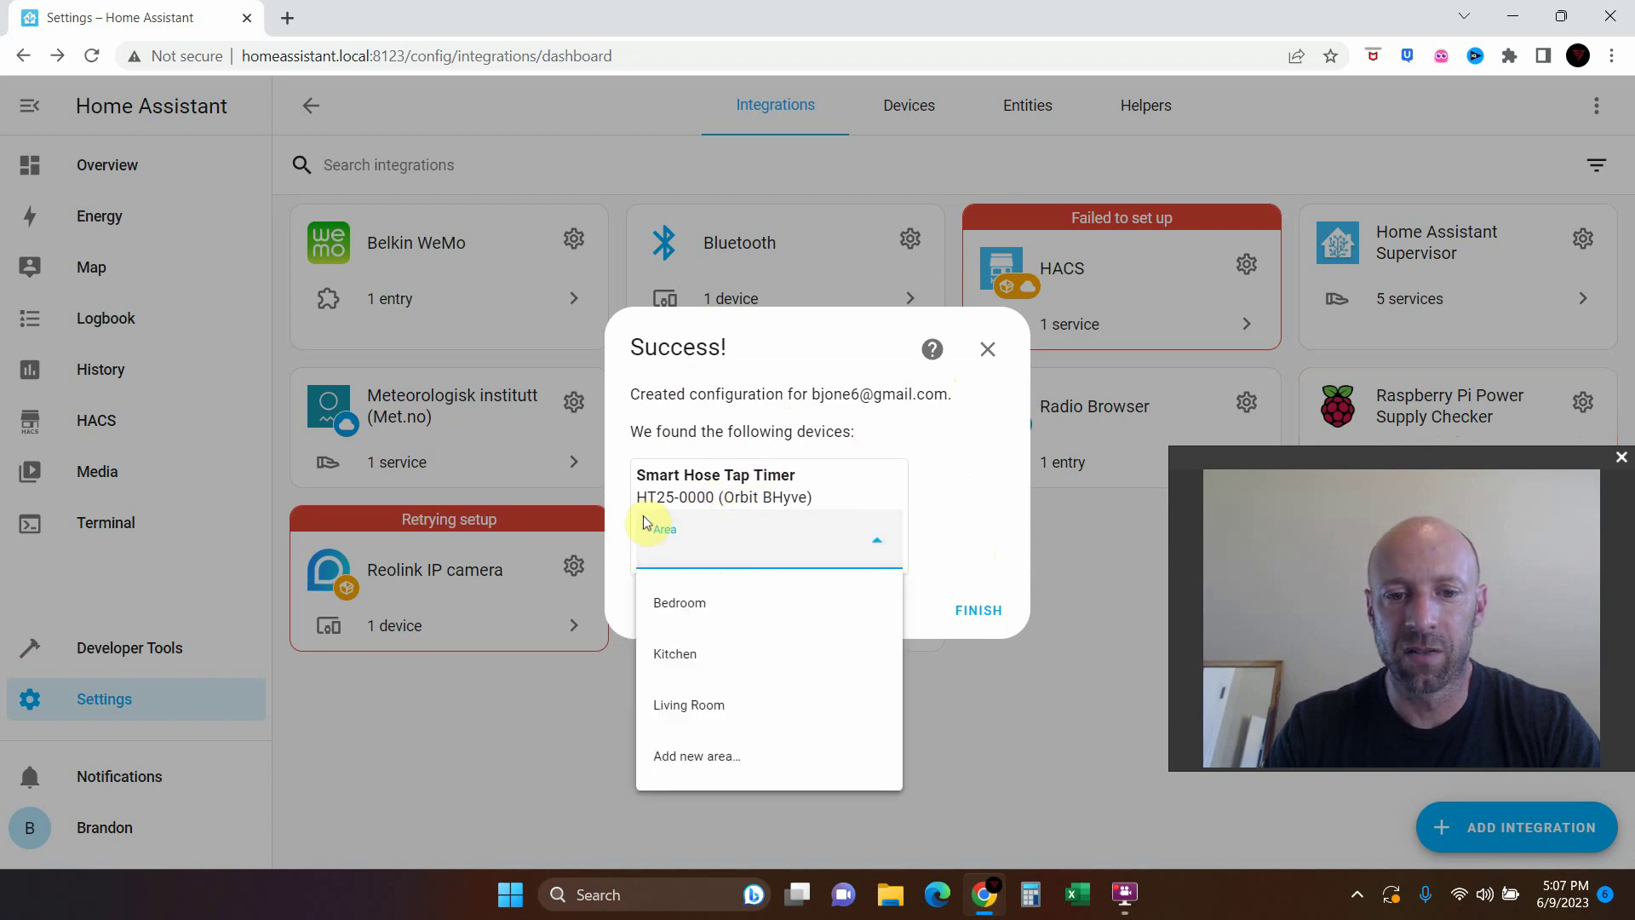
pyautogui.click(681, 474)
pyautogui.click(700, 554)
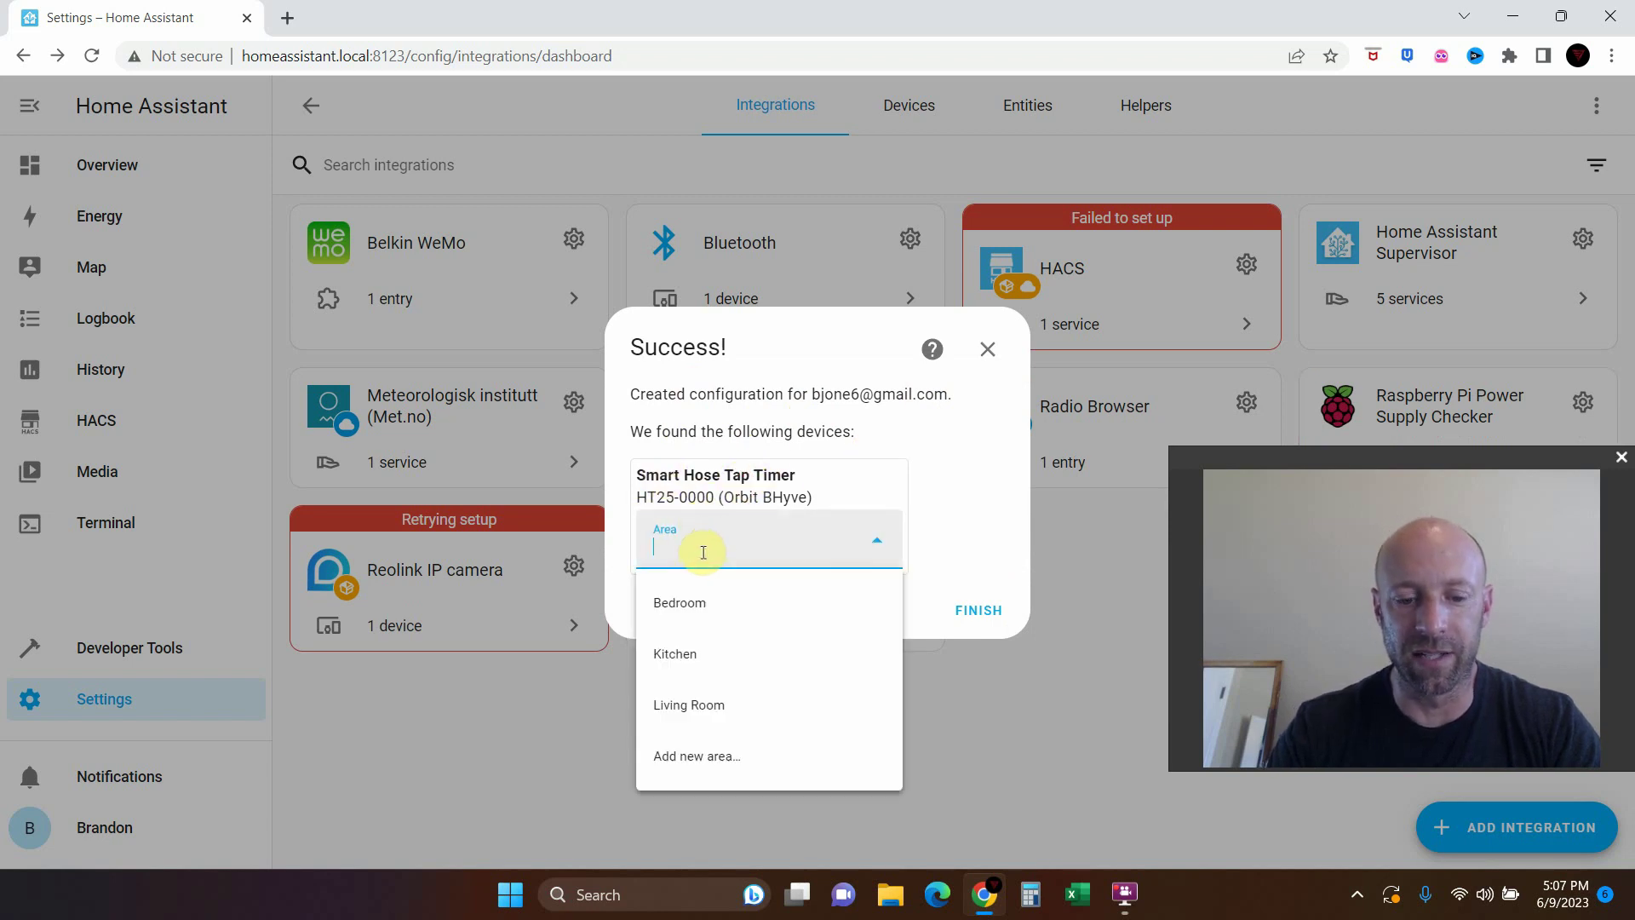
pyautogui.click(688, 755)
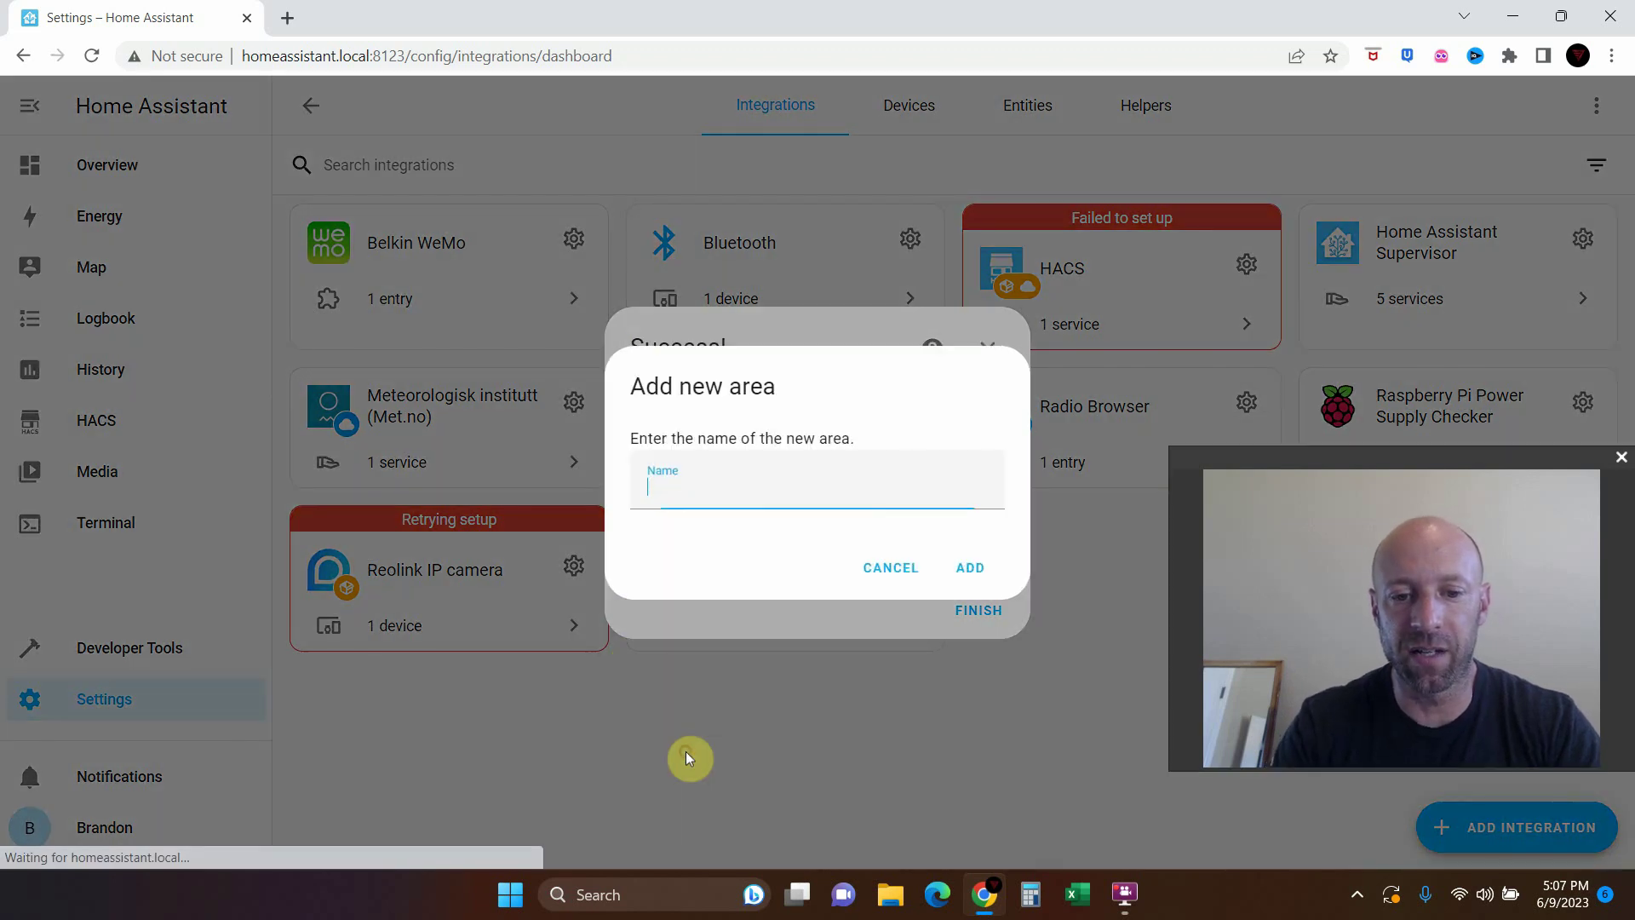
pyautogui.write('Graden')
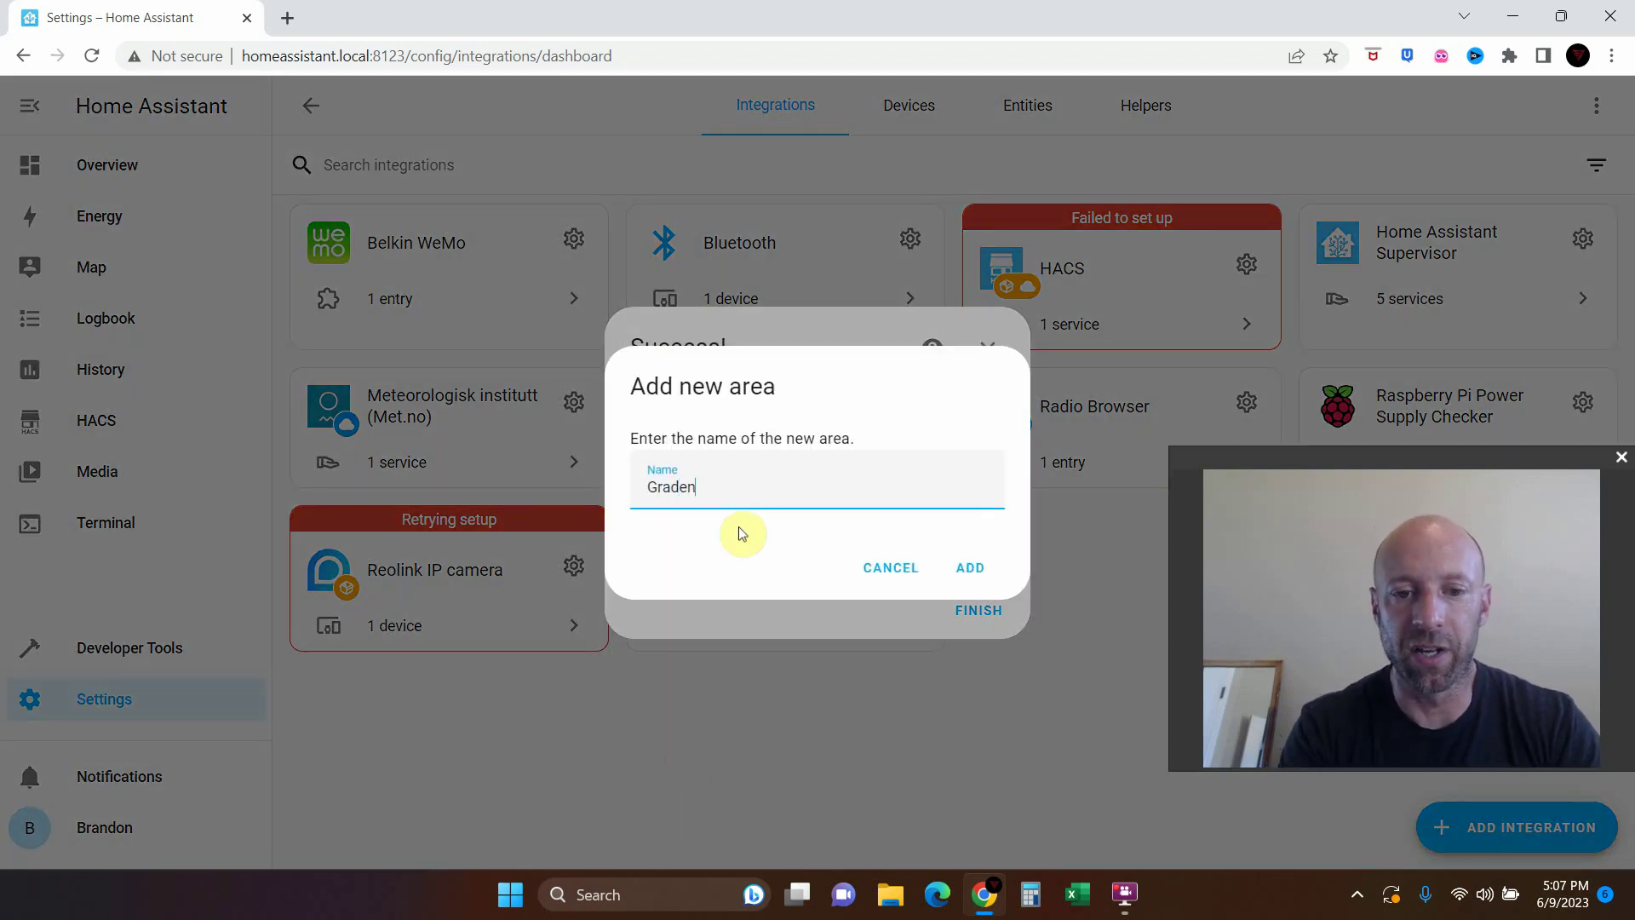
pyautogui.press('BackSpace')
pyautogui.press('BackSpace')
pyautogui.press('BackSpace')
pyautogui.press('BackSpace')
pyautogui.press('BackSpace')
pyautogui.write('arde')
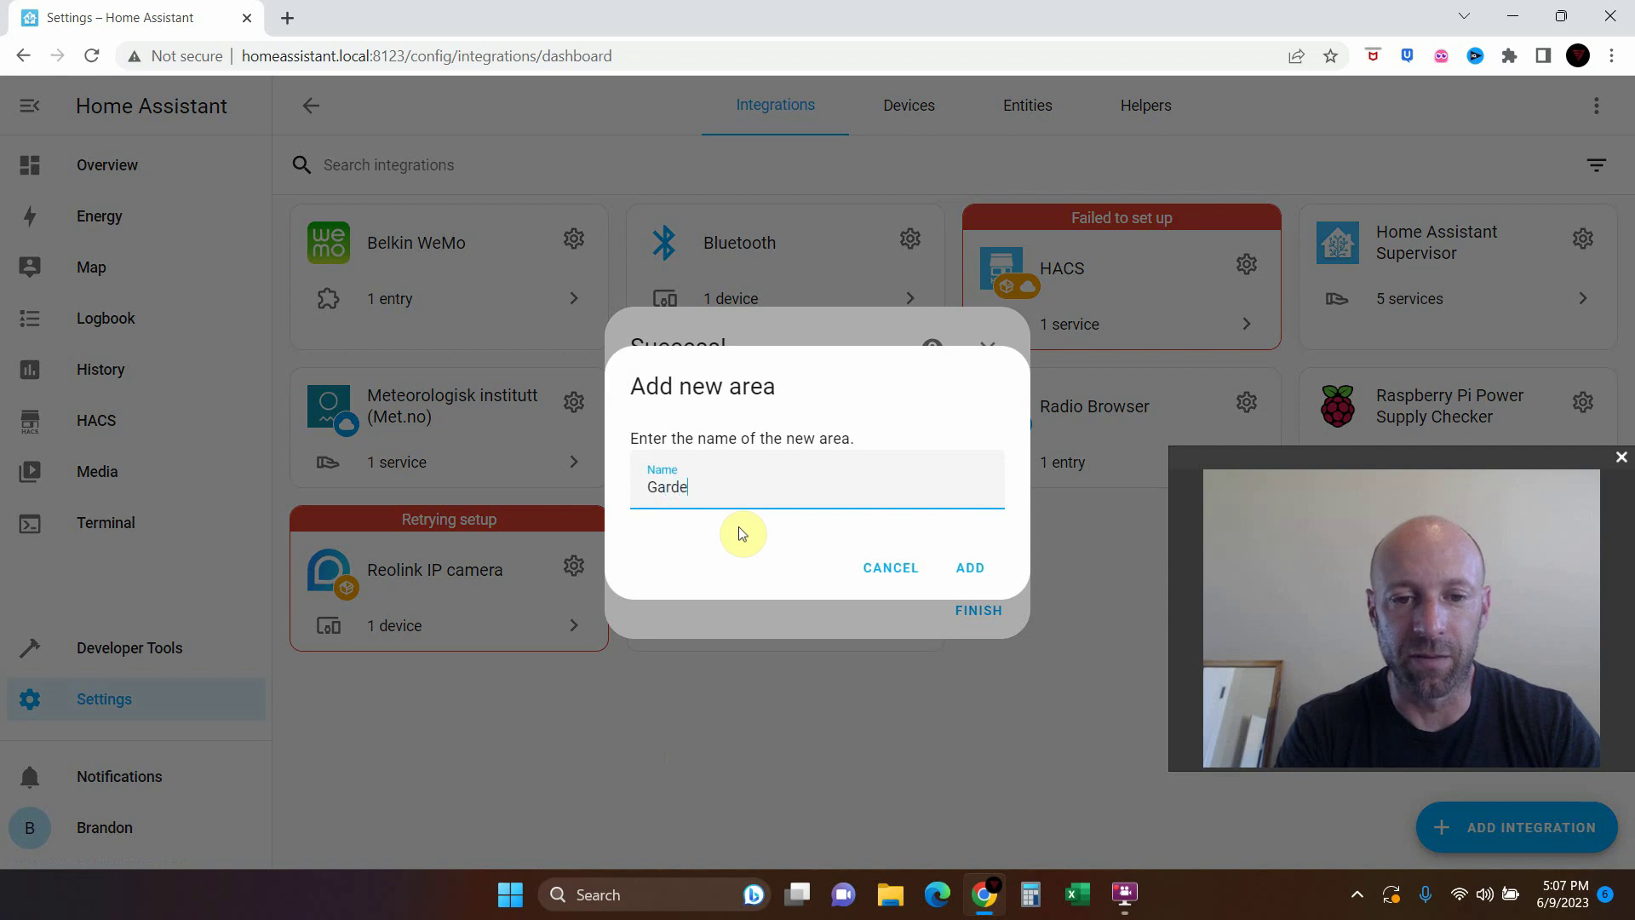
pyautogui.click(968, 566)
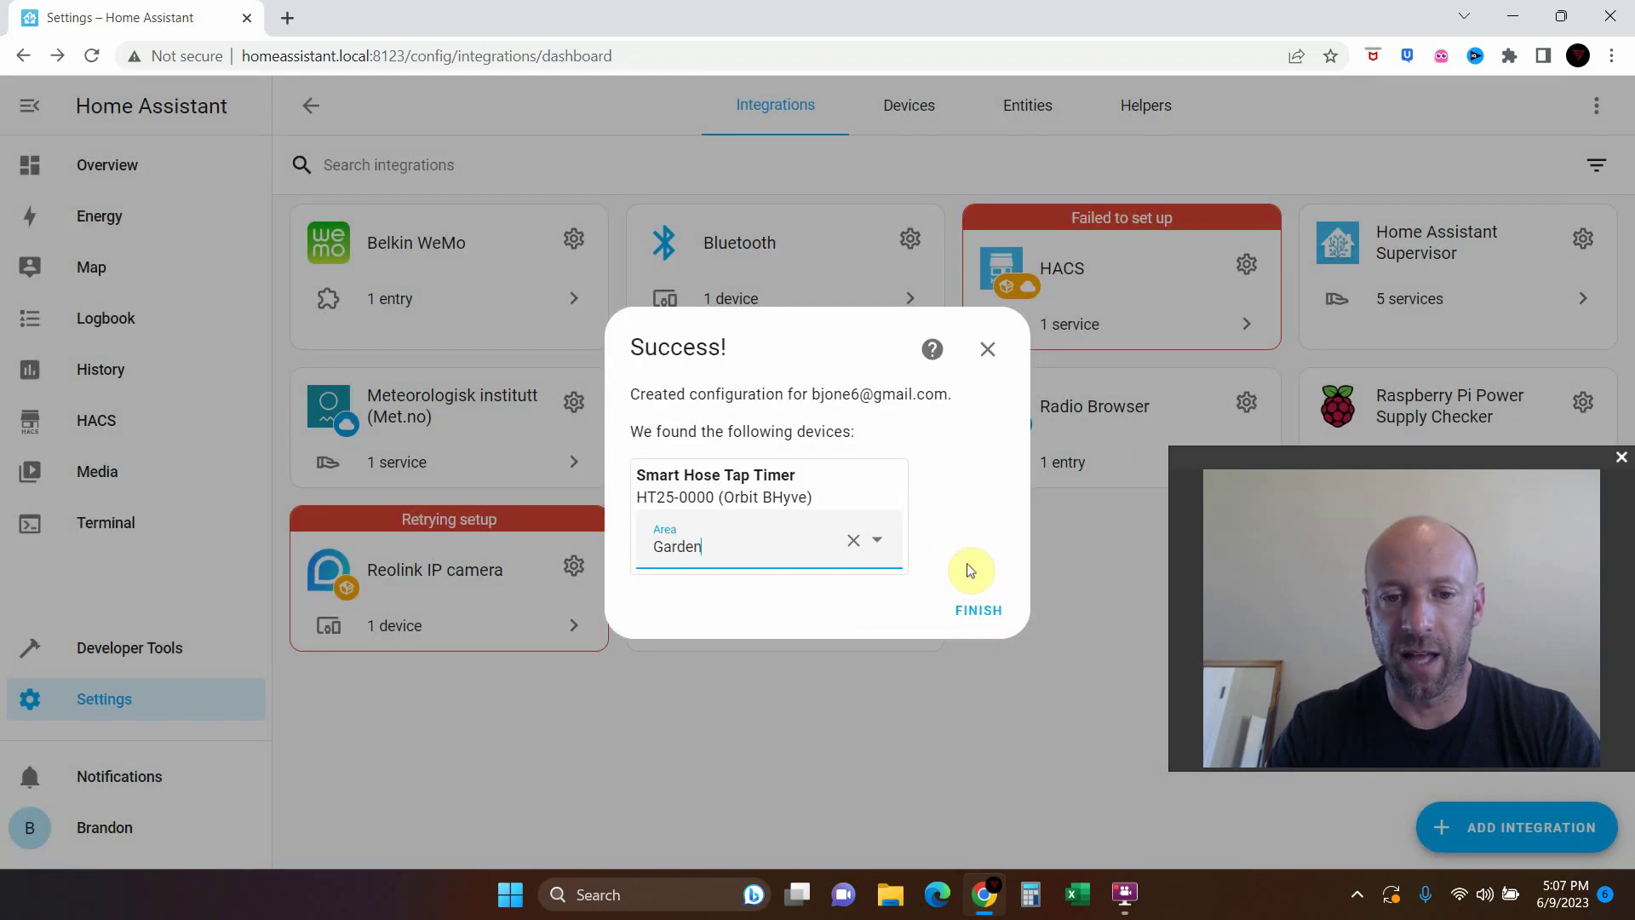
pyautogui.click(969, 609)
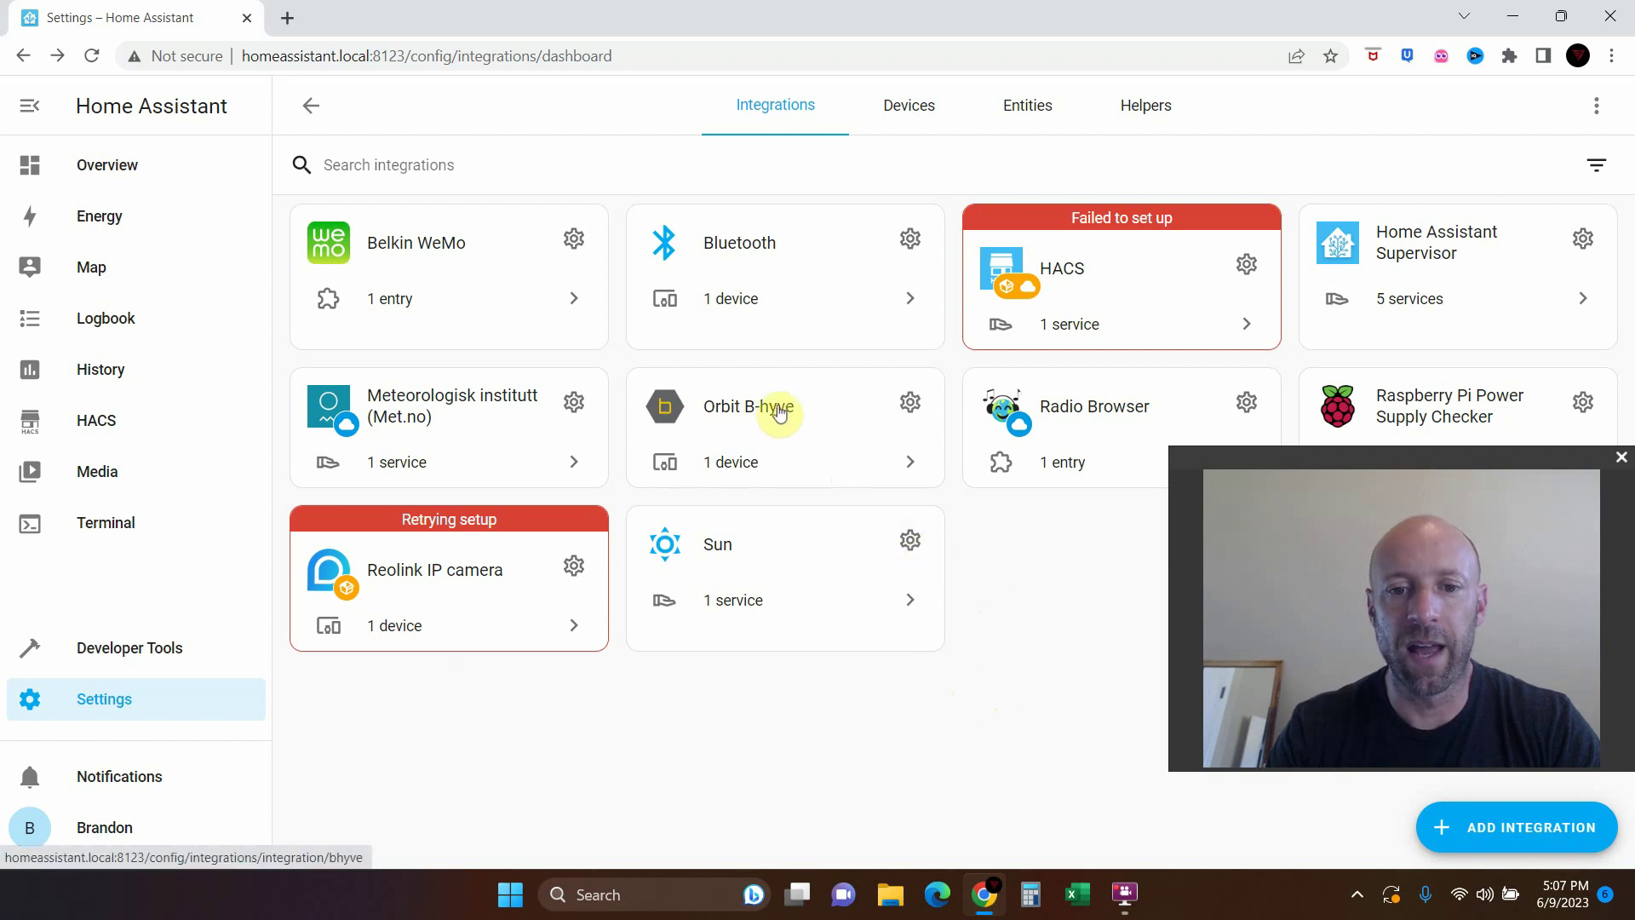
# Open the Smart Hose Tap Timer device page from the Orbit B-hyve integration and scroll through it
pyautogui.click(771, 438)
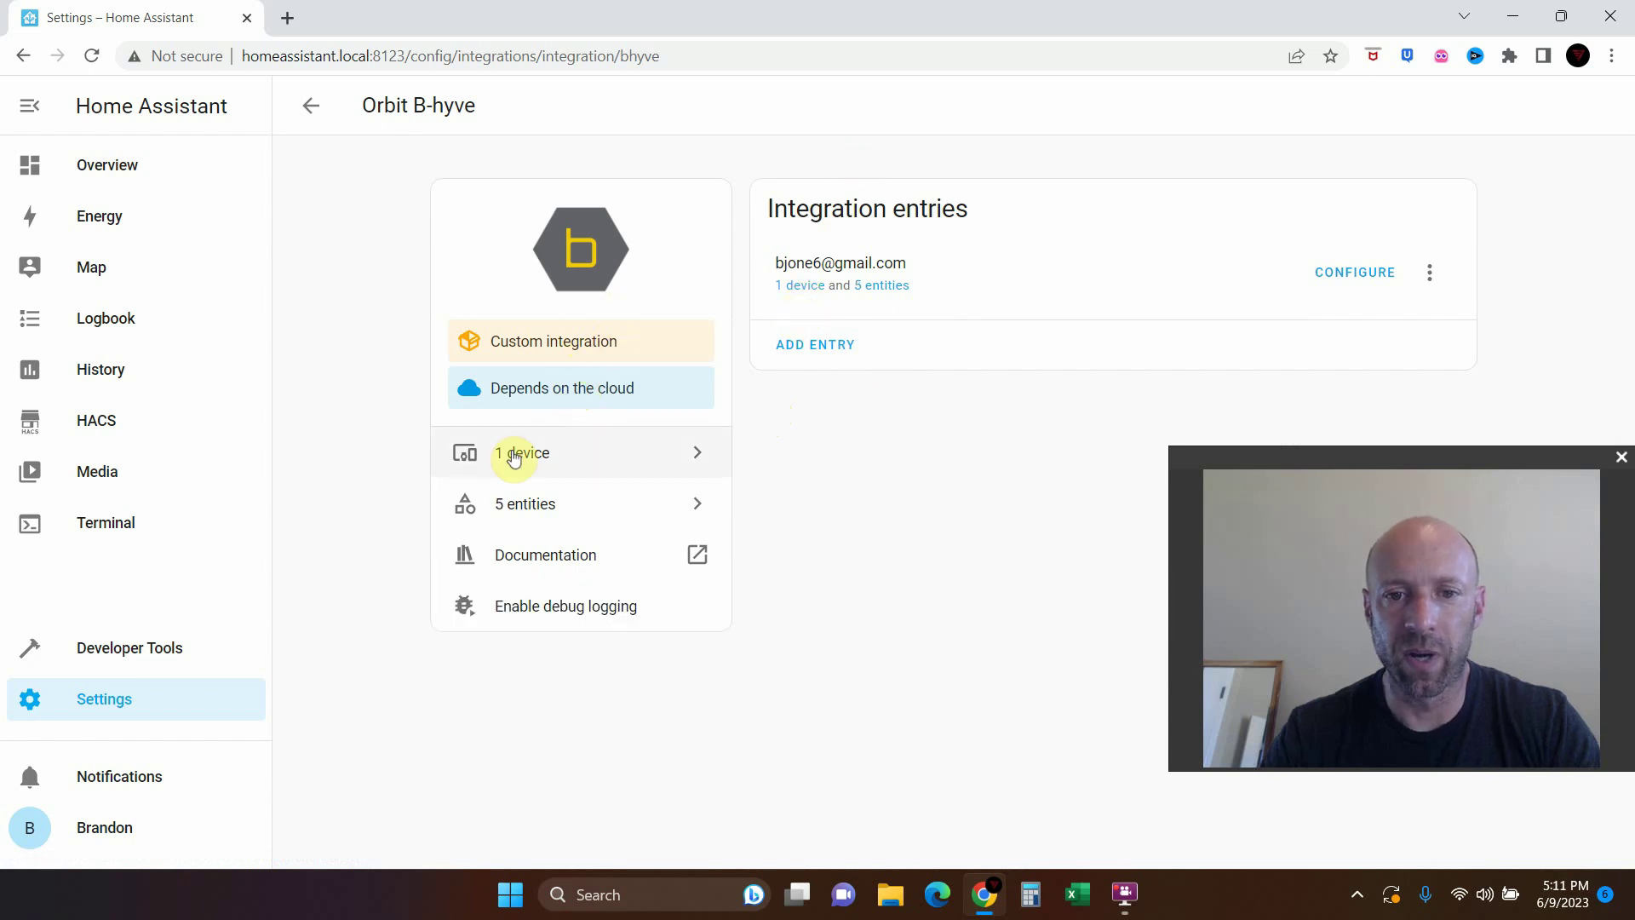
pyautogui.click(511, 451)
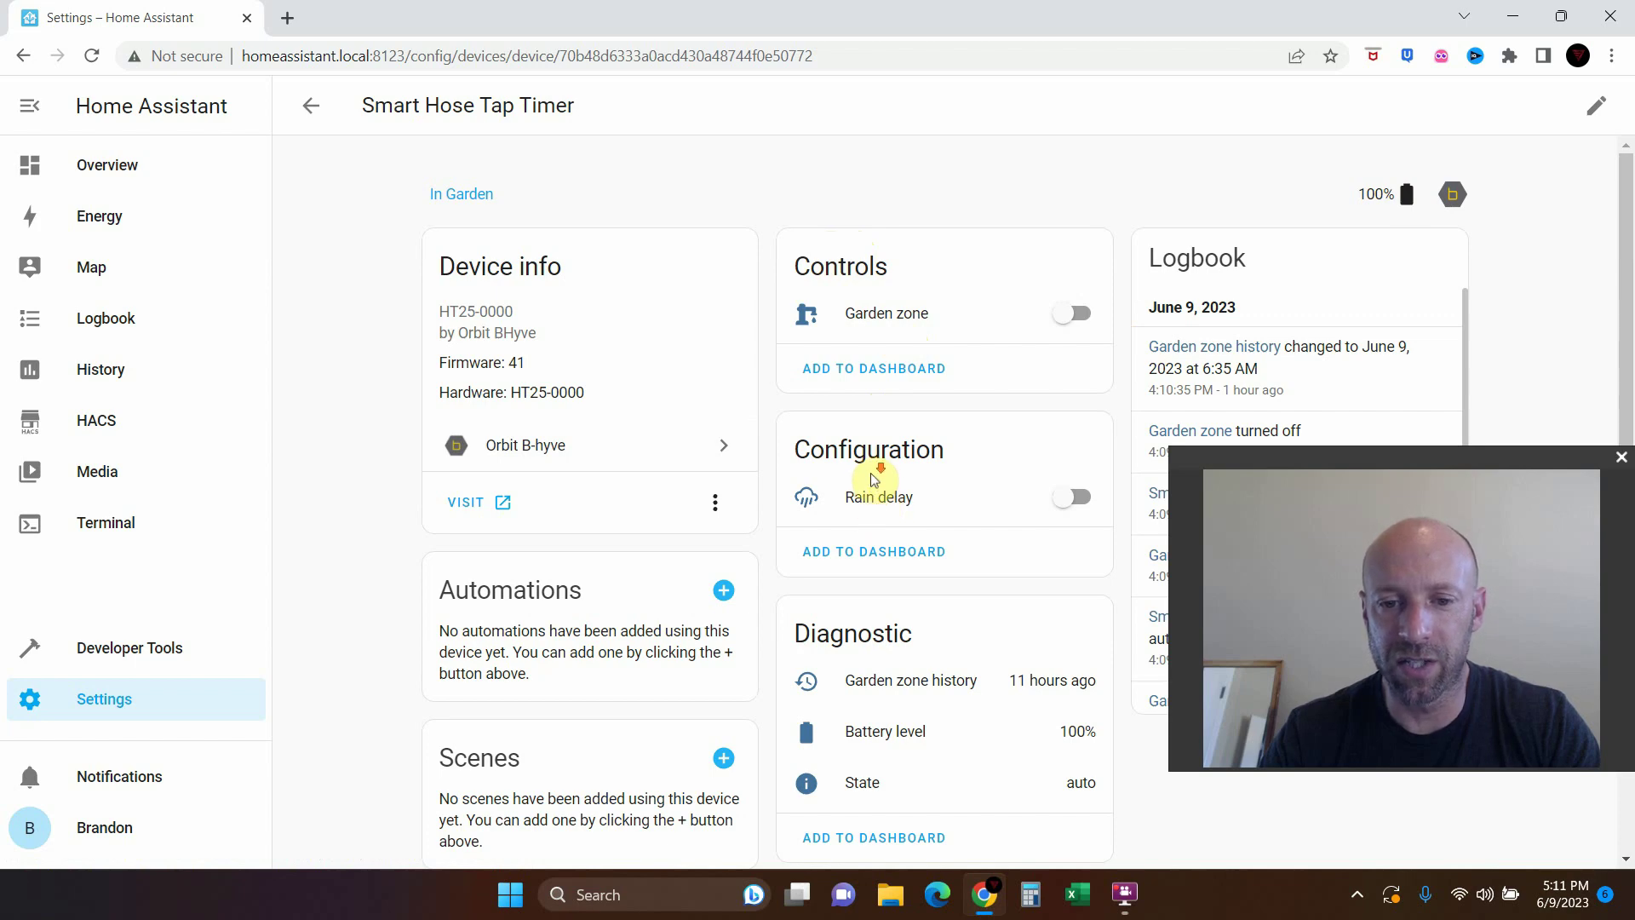
pyautogui.scroll(-3, 877, 468)
pyautogui.scroll(1, 628, 738)
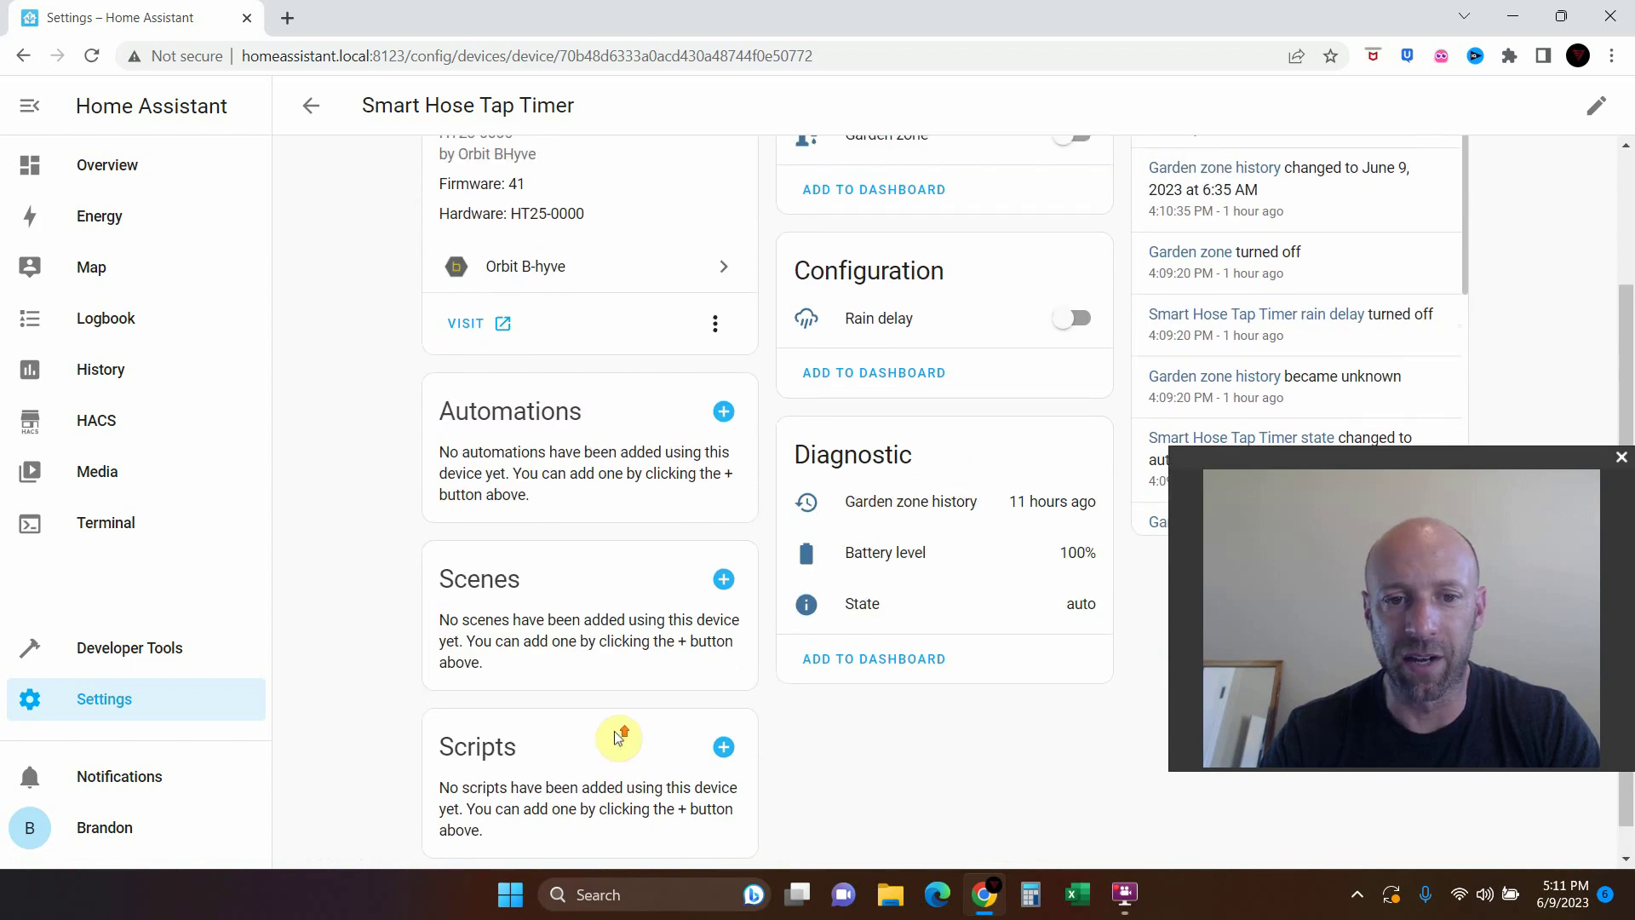
pyautogui.click(725, 492)
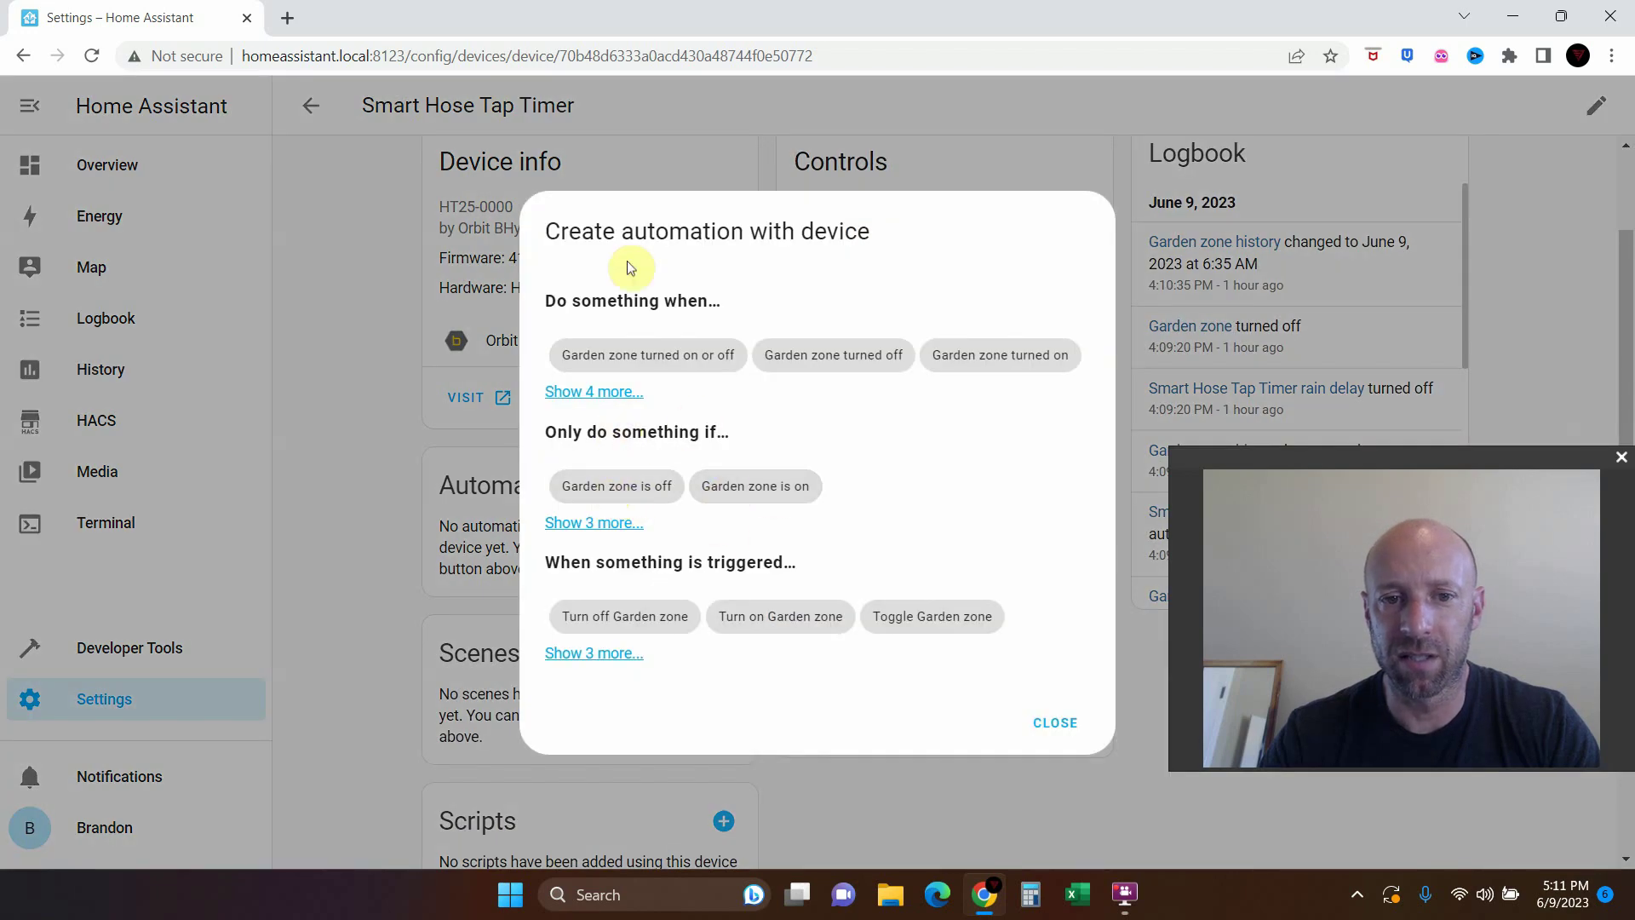
pyautogui.click(613, 393)
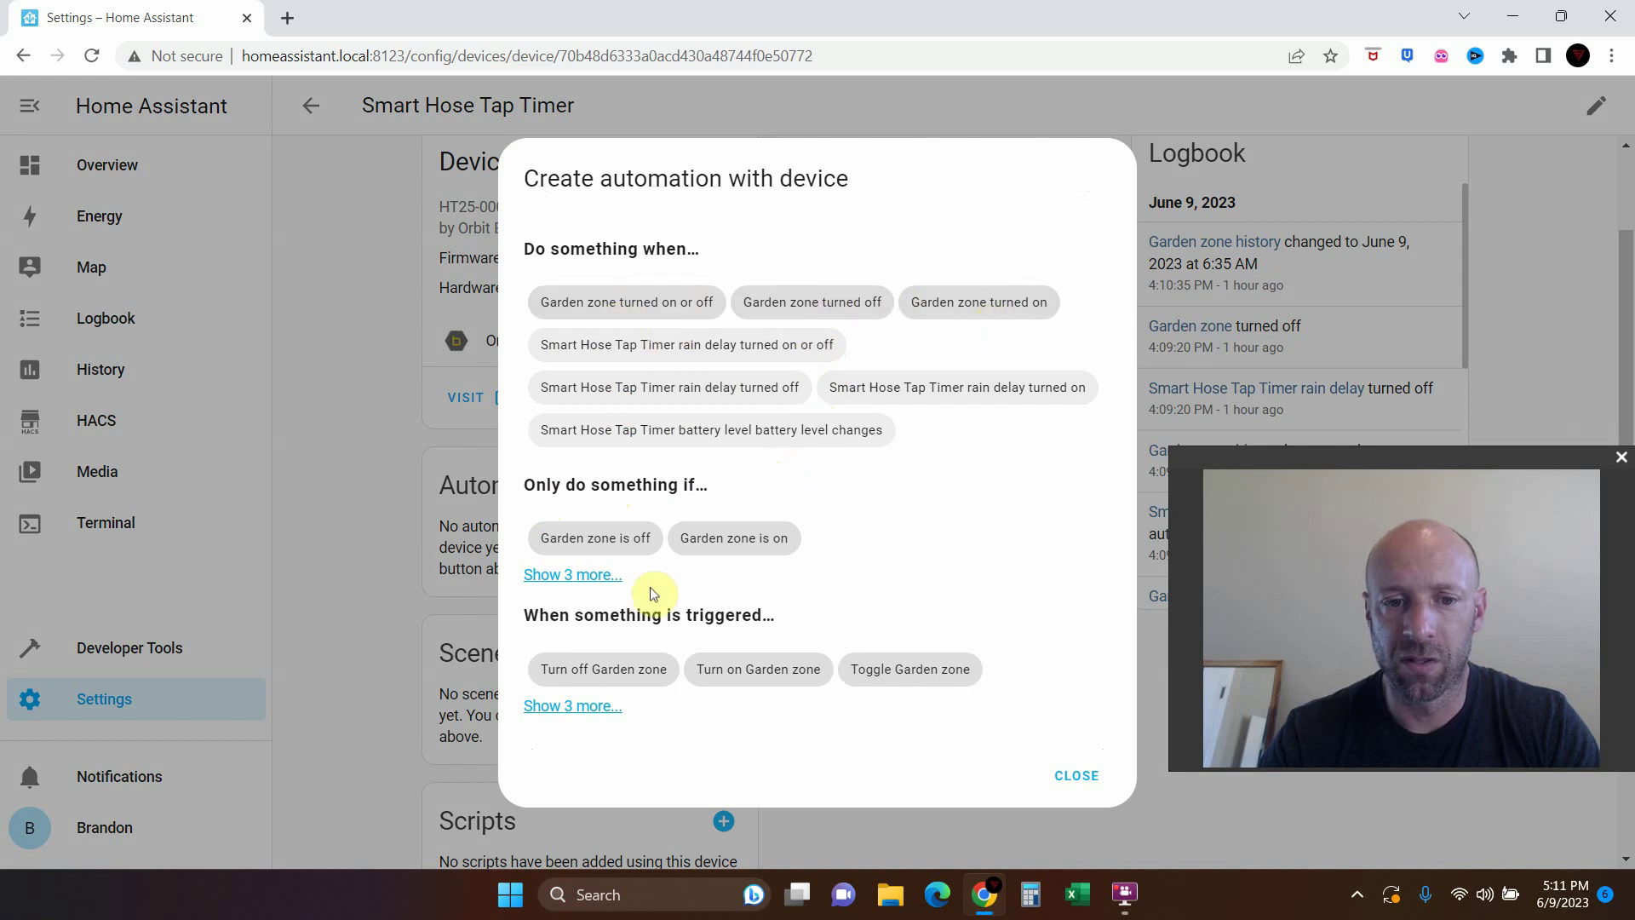
pyautogui.click(589, 572)
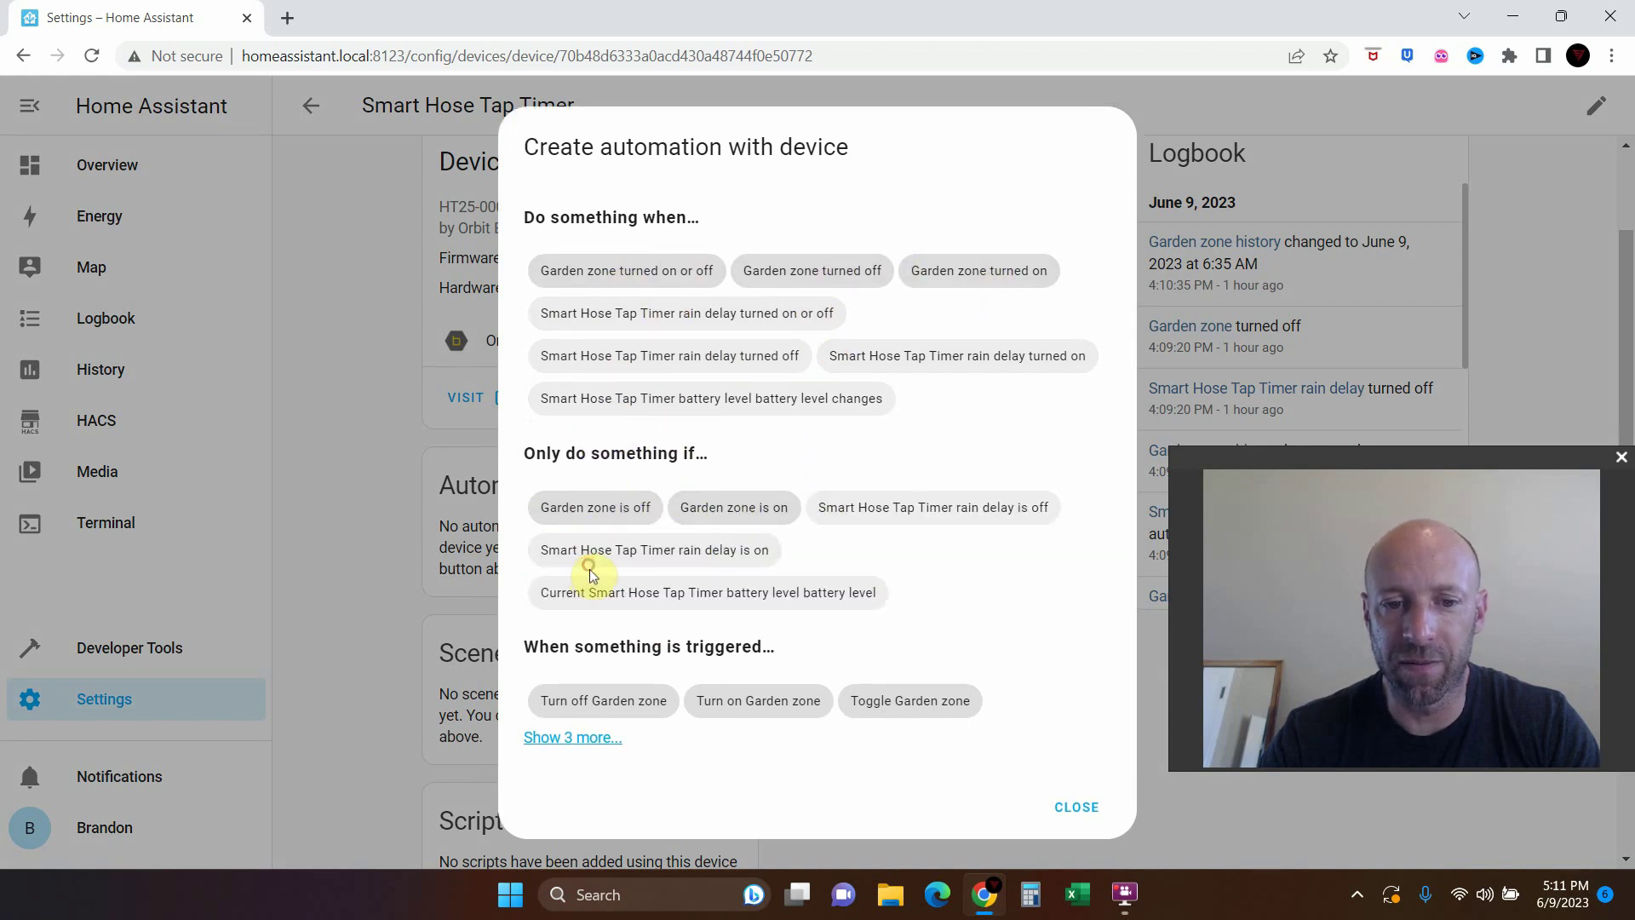
pyautogui.click(1077, 810)
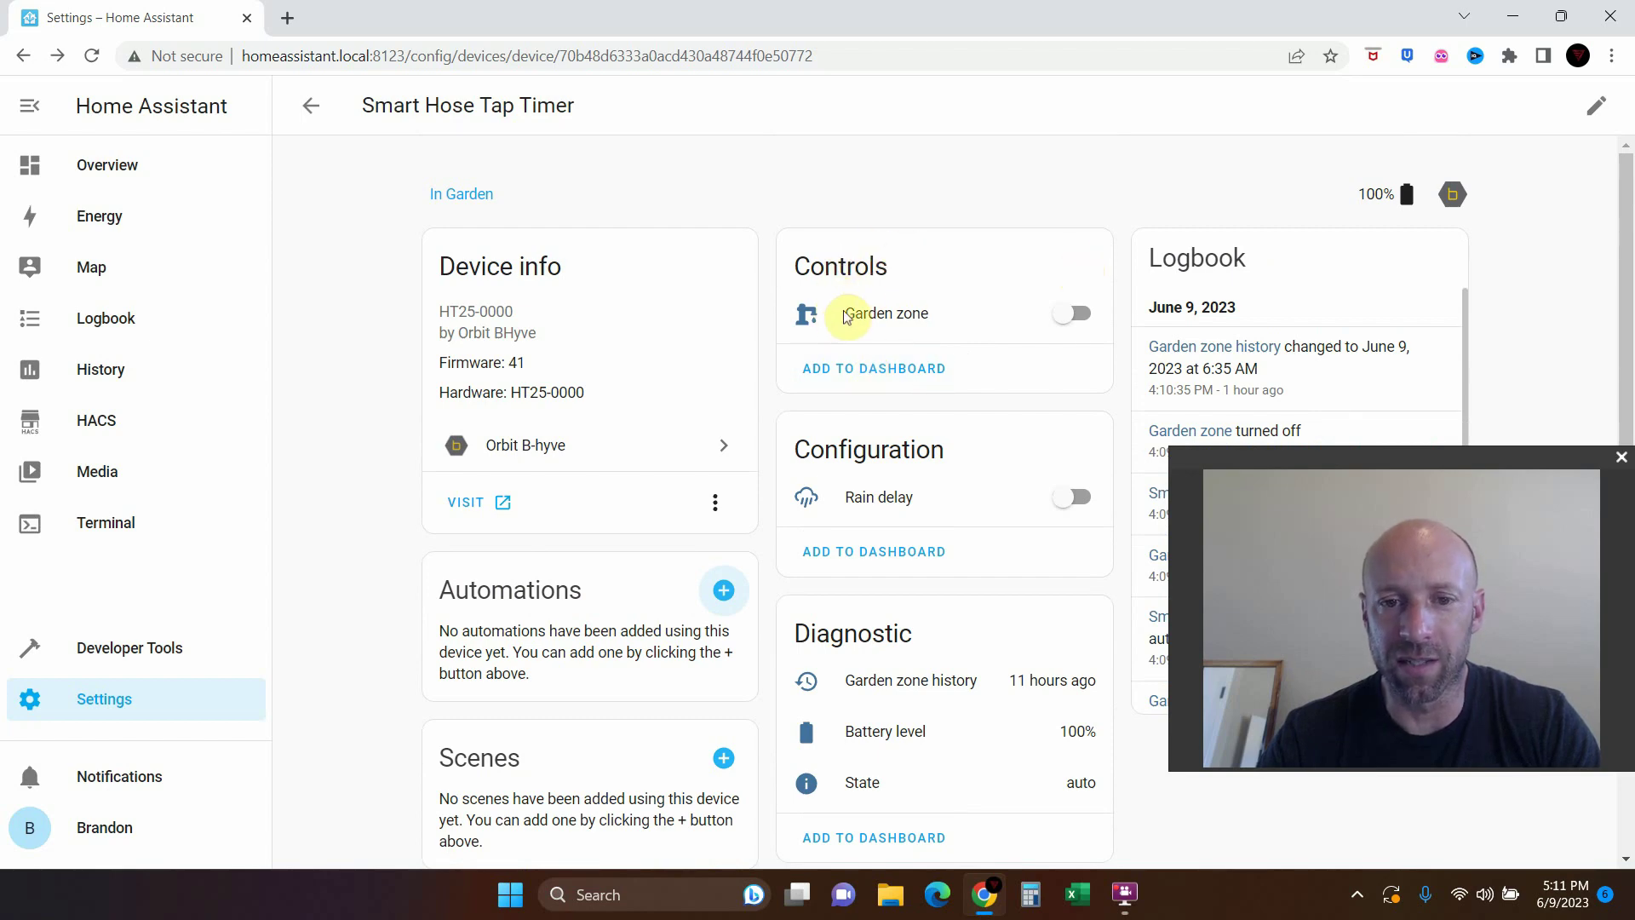
pyautogui.scroll(-3, 879, 336)
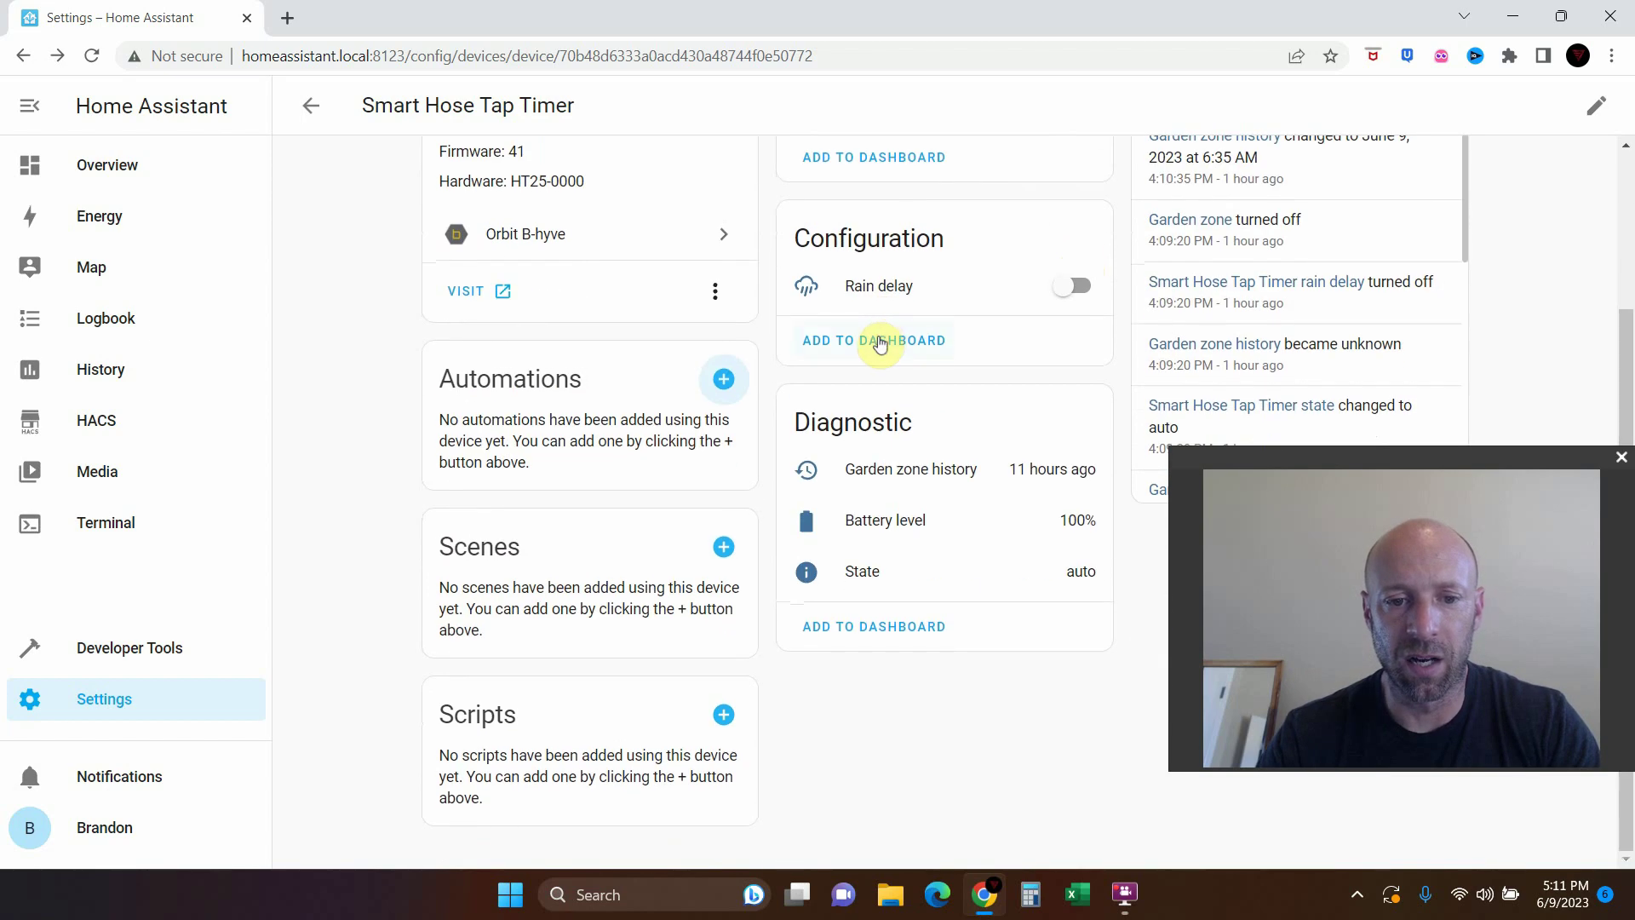
pyautogui.scroll(3, 937, 647)
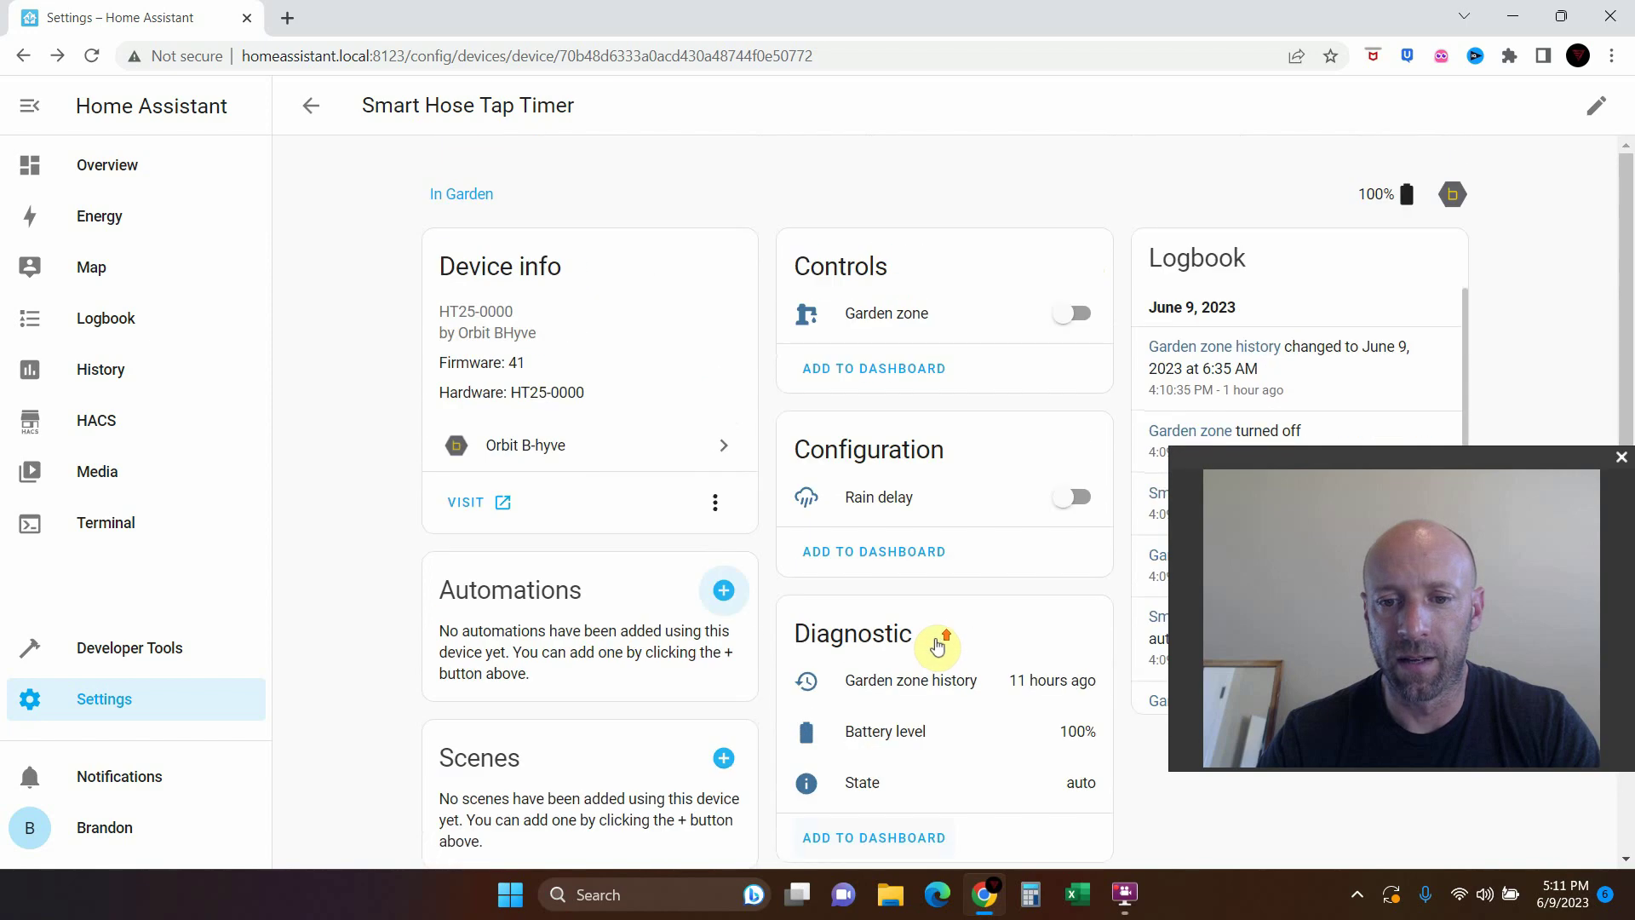
pyautogui.scroll(-1, 939, 643)
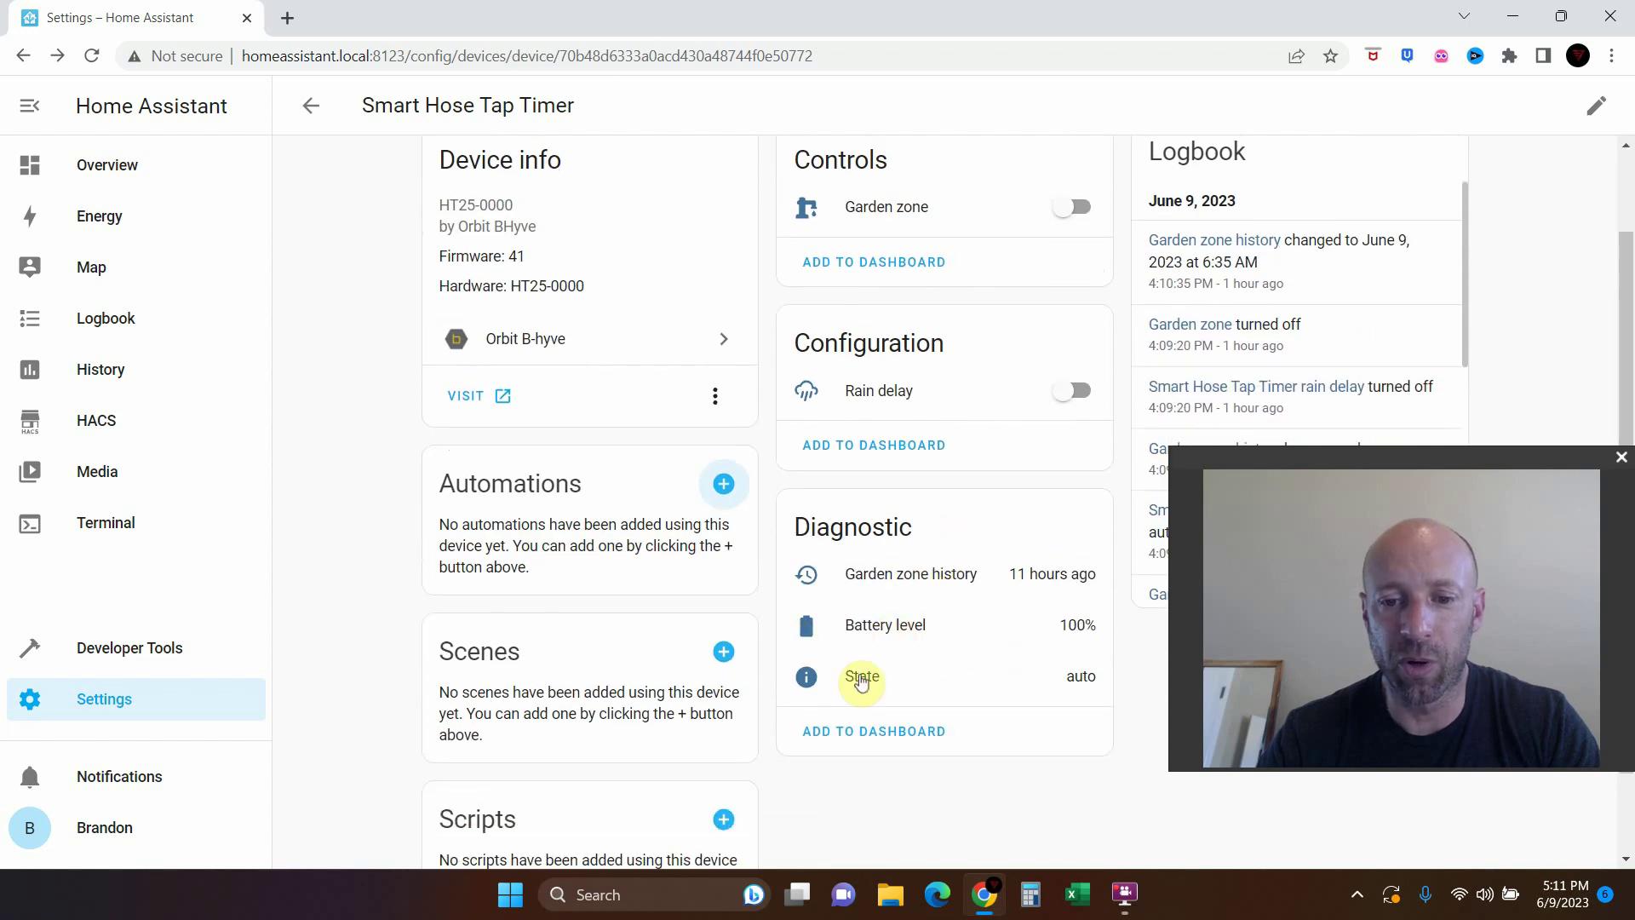
pyautogui.click(924, 734)
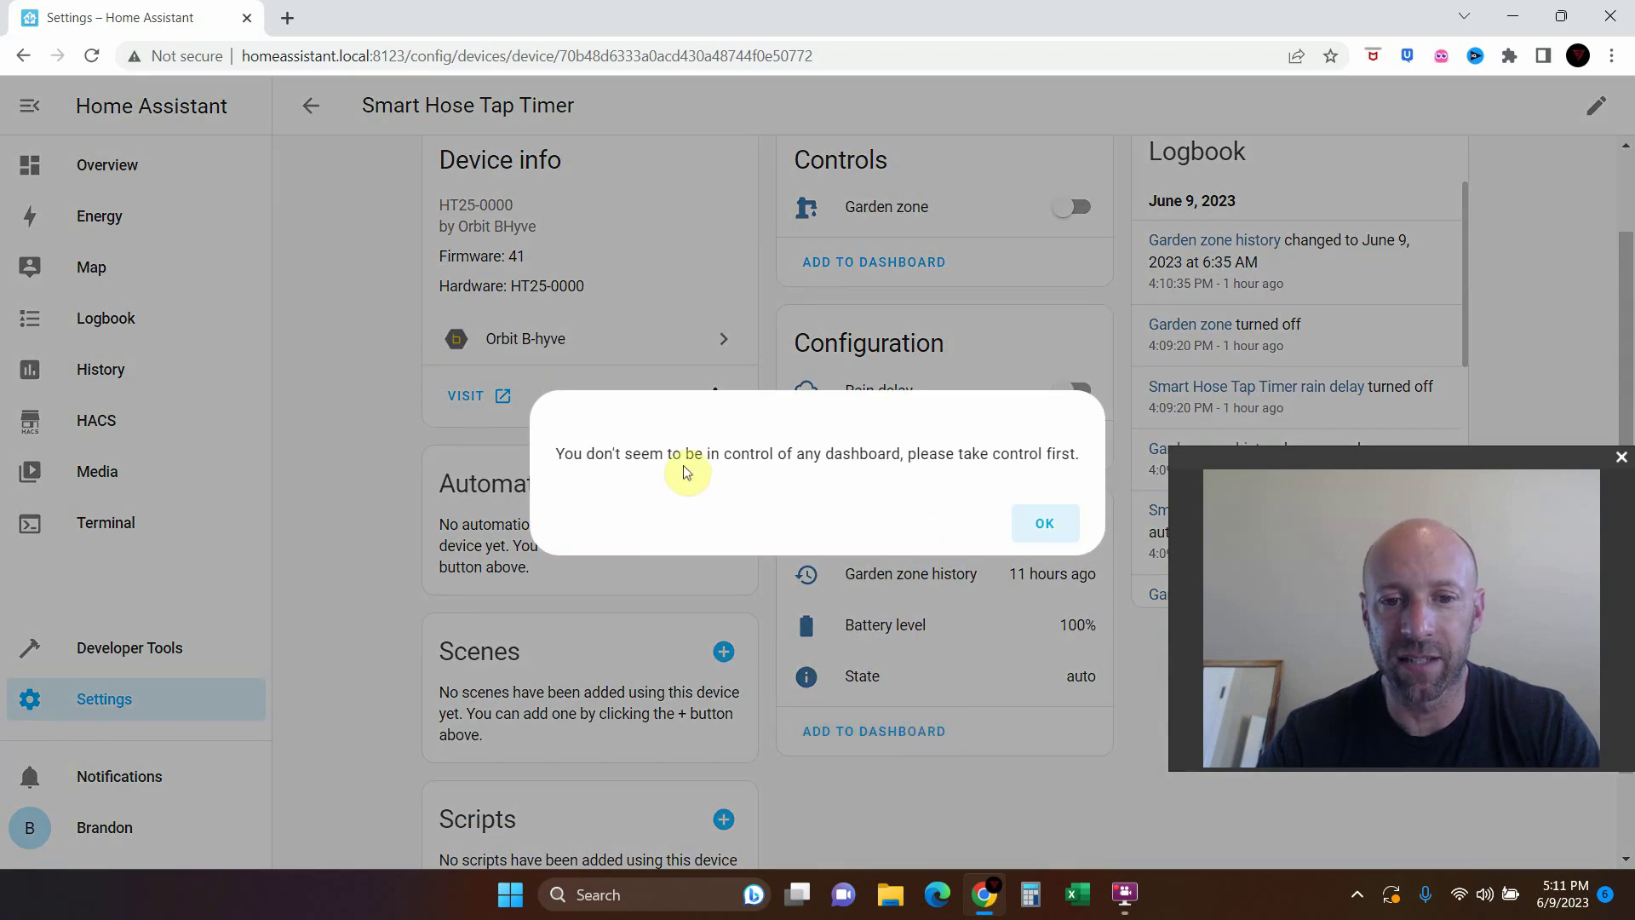
pyautogui.click(1050, 525)
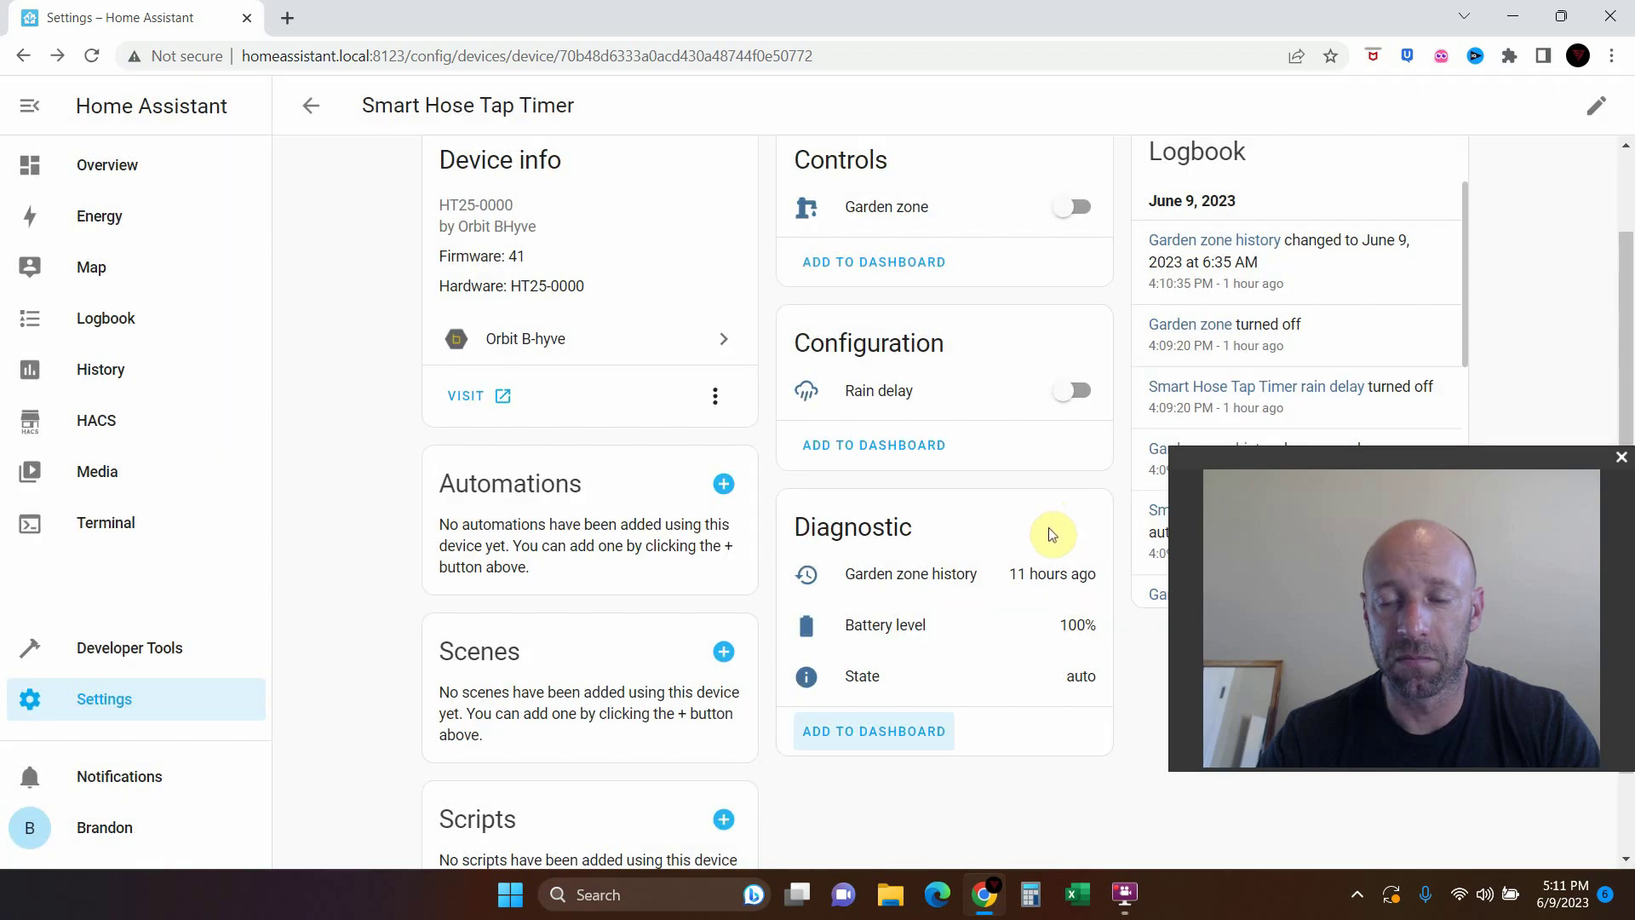
pyautogui.scroll(2, 1050, 536)
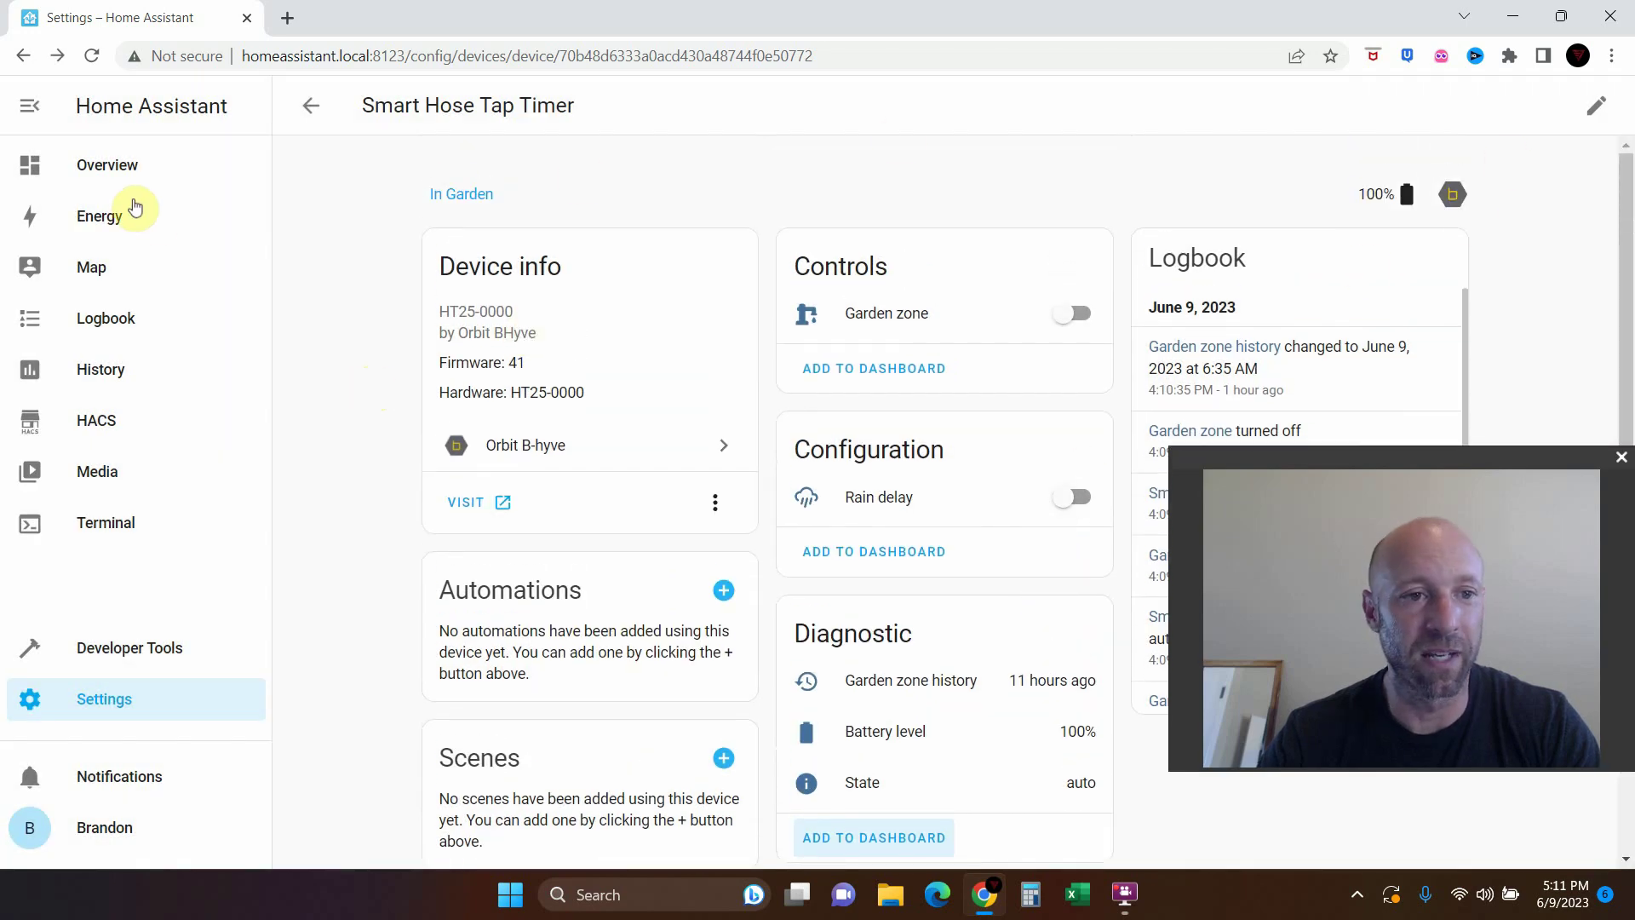
# Take control of the Home dashboard so it opens in edit mode
pyautogui.click(122, 168)
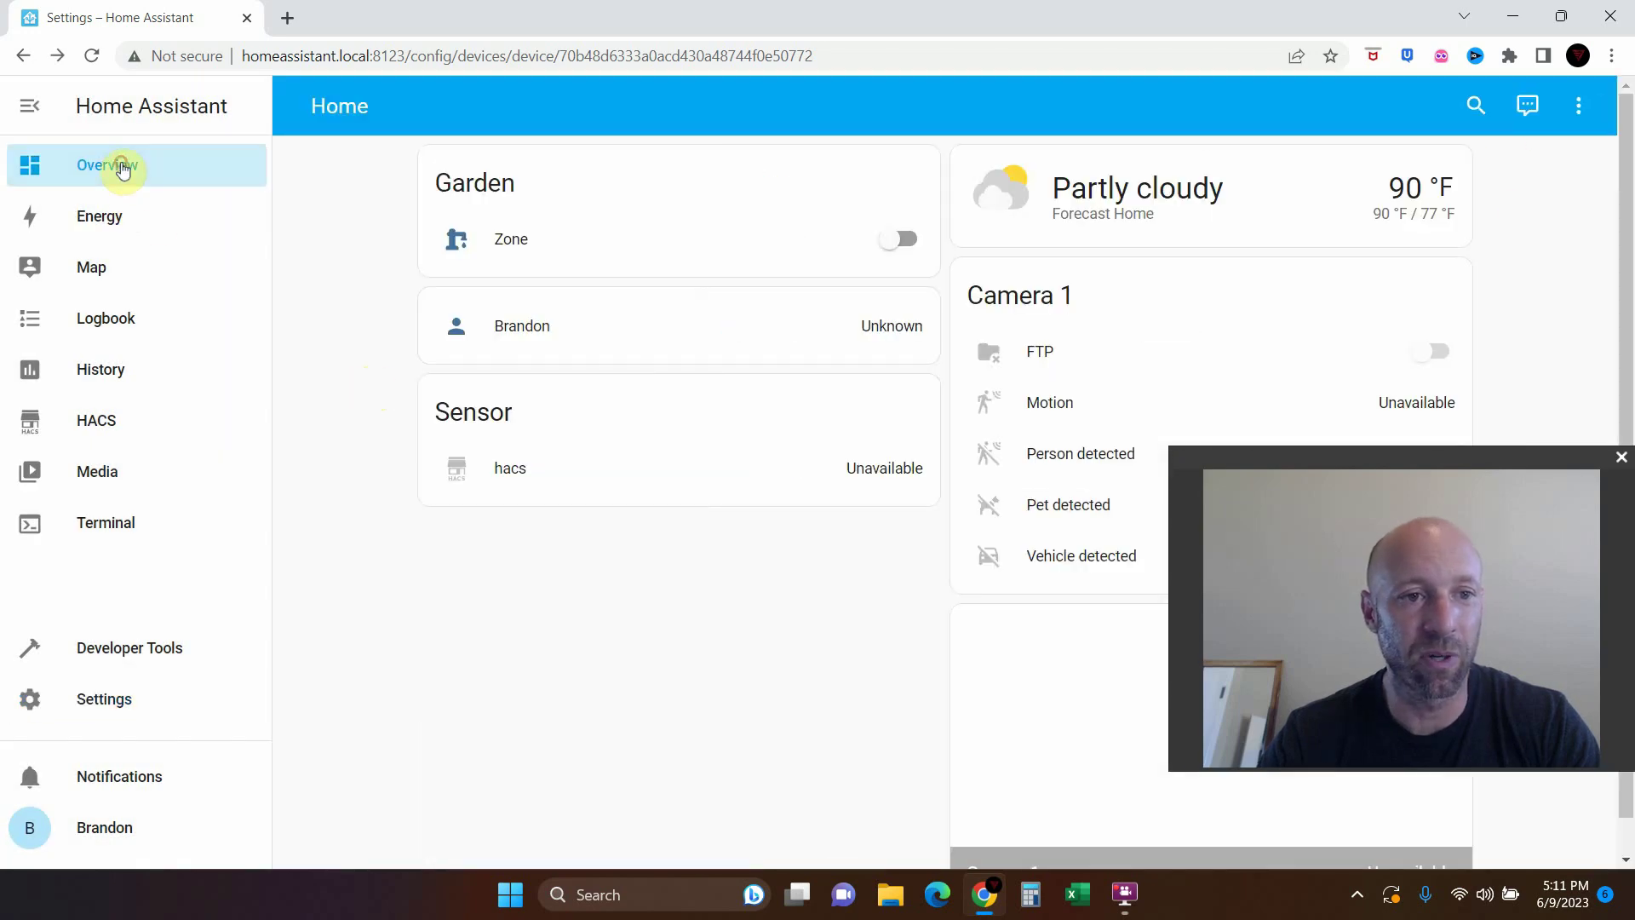
pyautogui.click(1579, 105)
pyautogui.click(1538, 171)
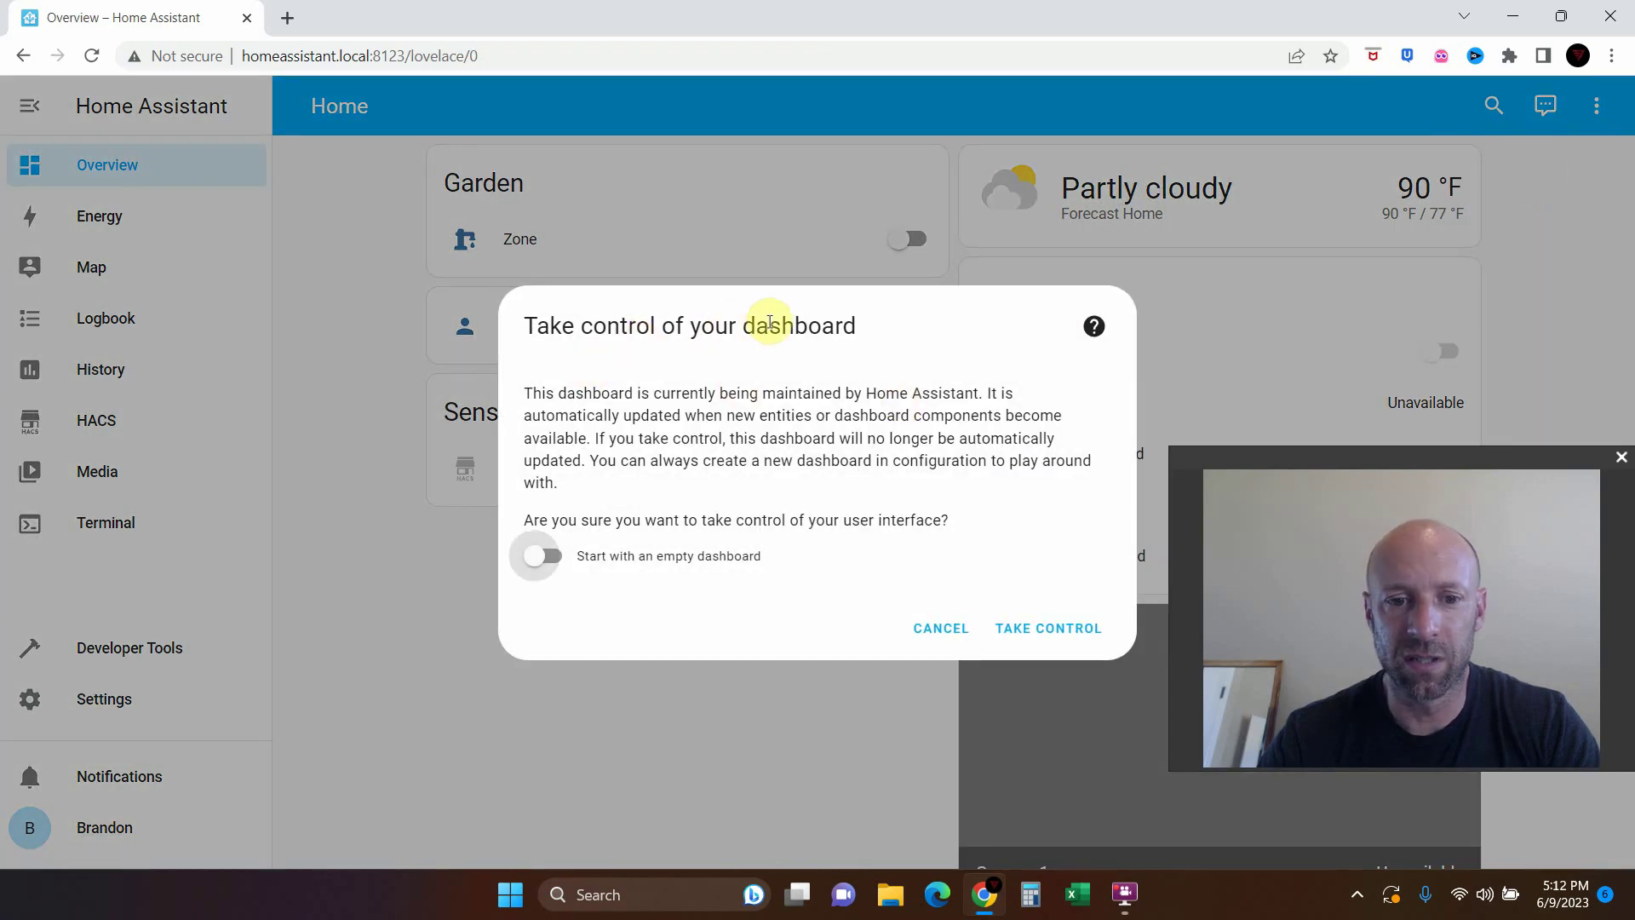
pyautogui.click(1050, 630)
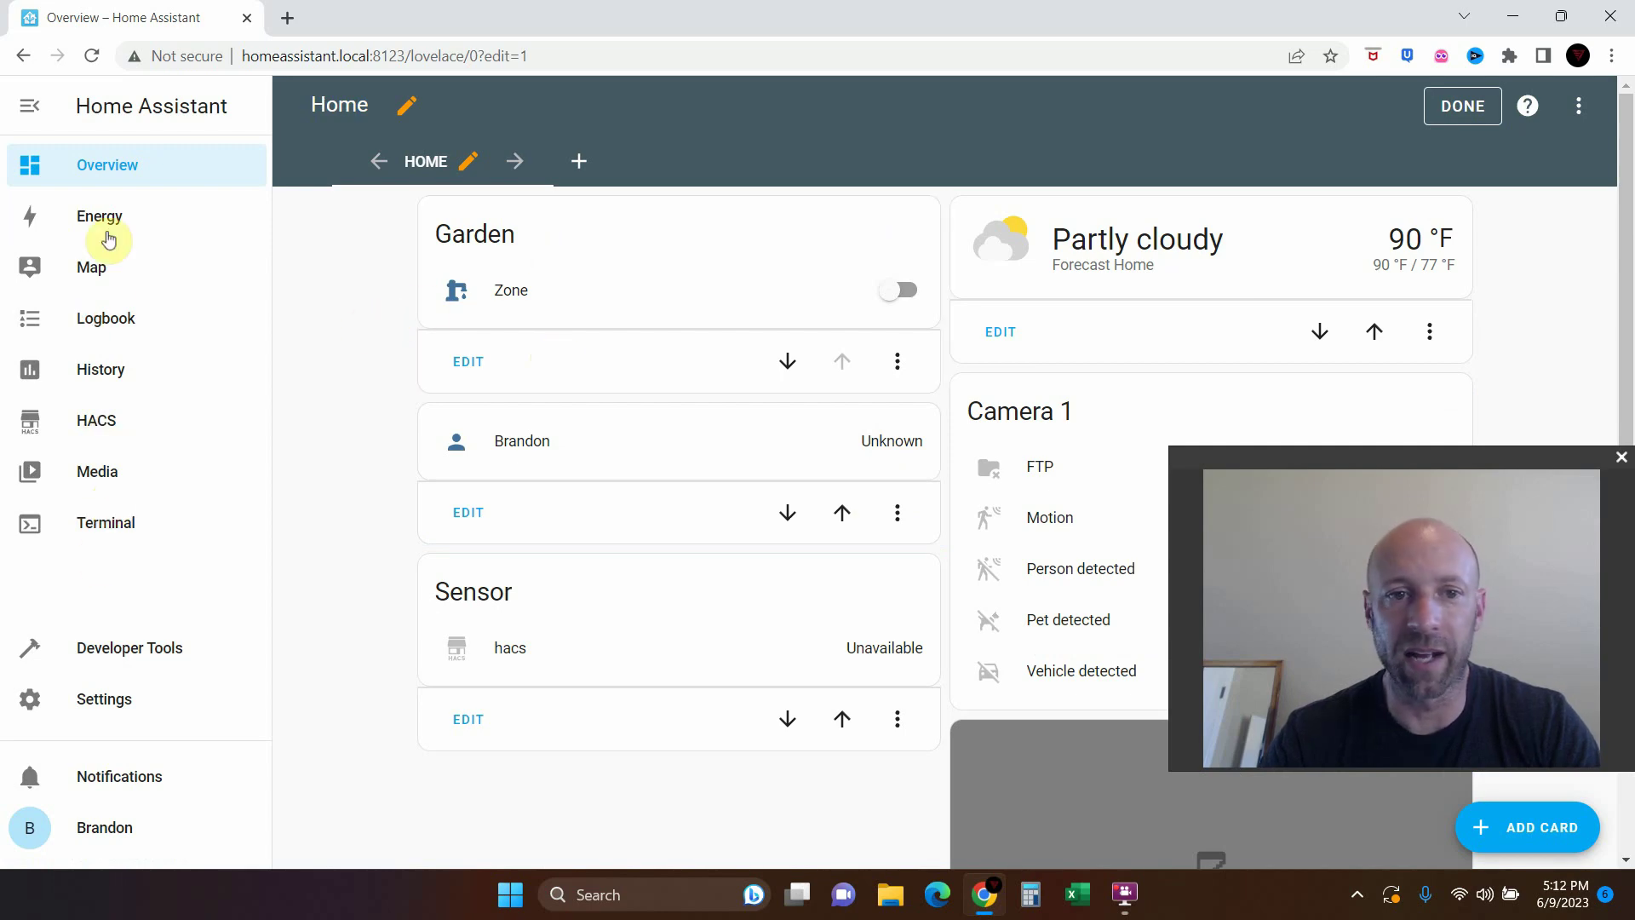
# Start a new dashboard view, then cancel it without saving
pyautogui.click(579, 164)
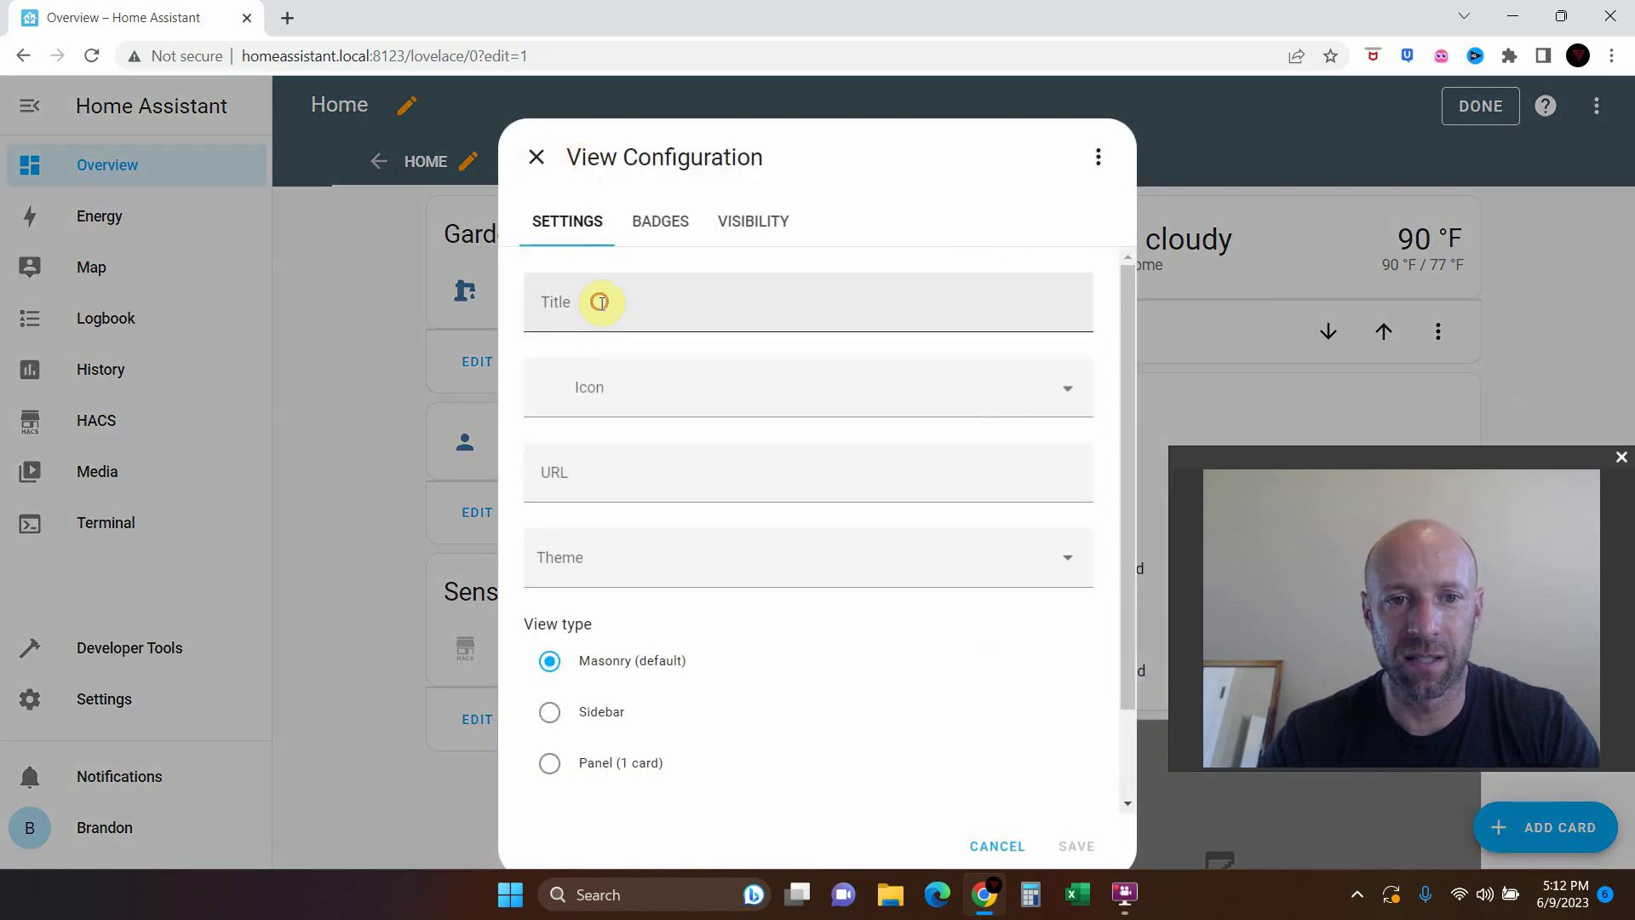
pyautogui.click(600, 302)
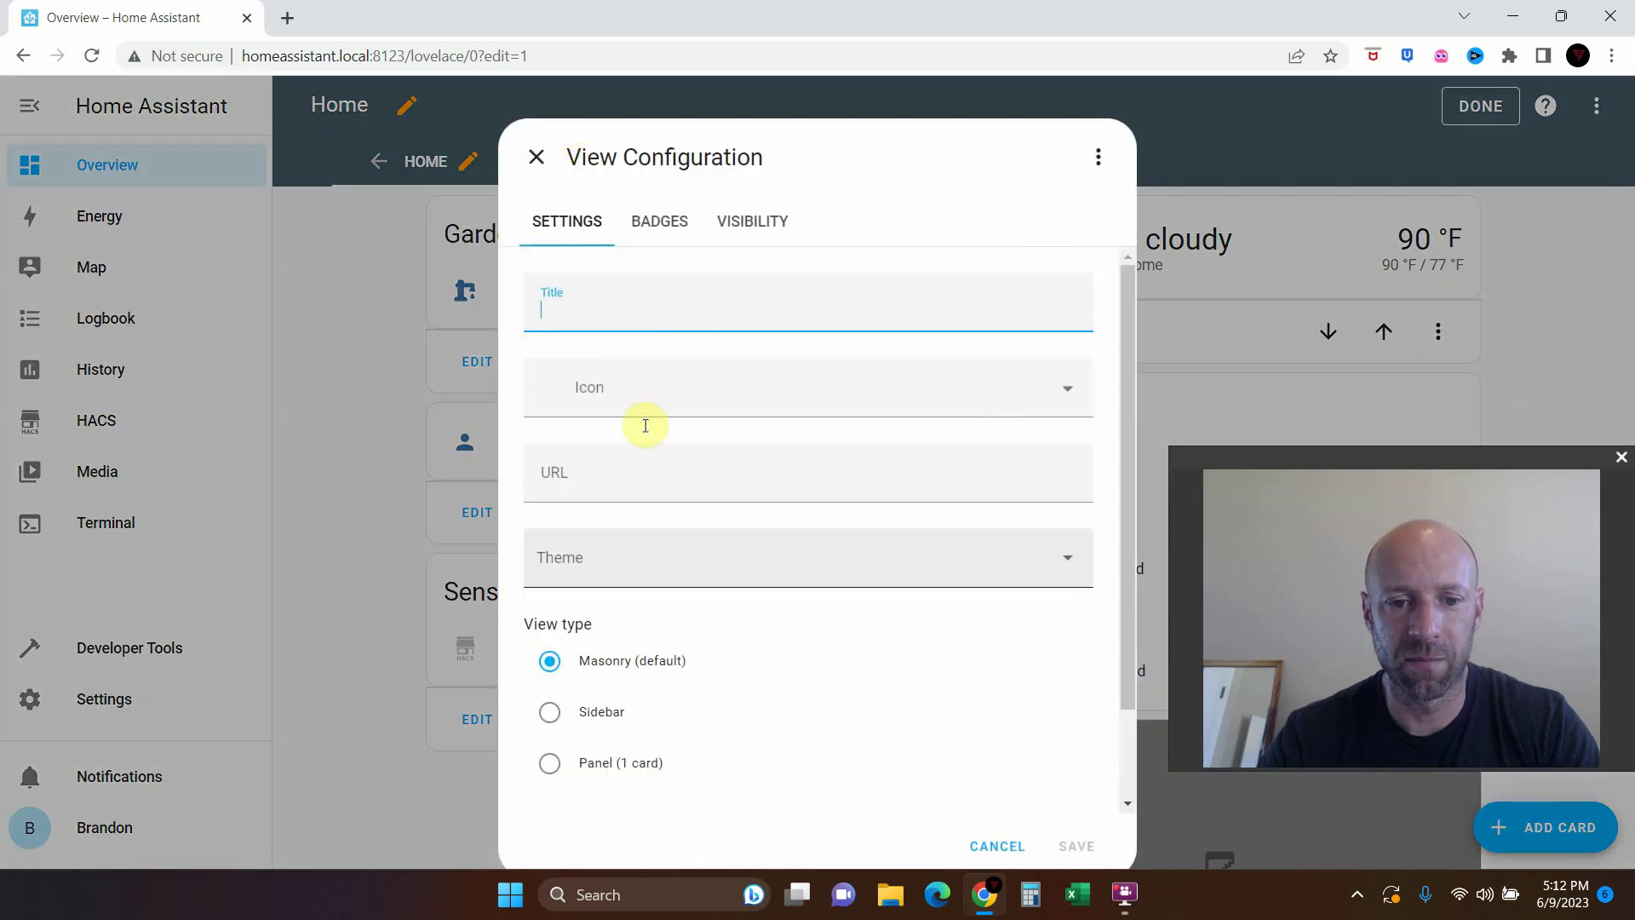
pyautogui.click(995, 846)
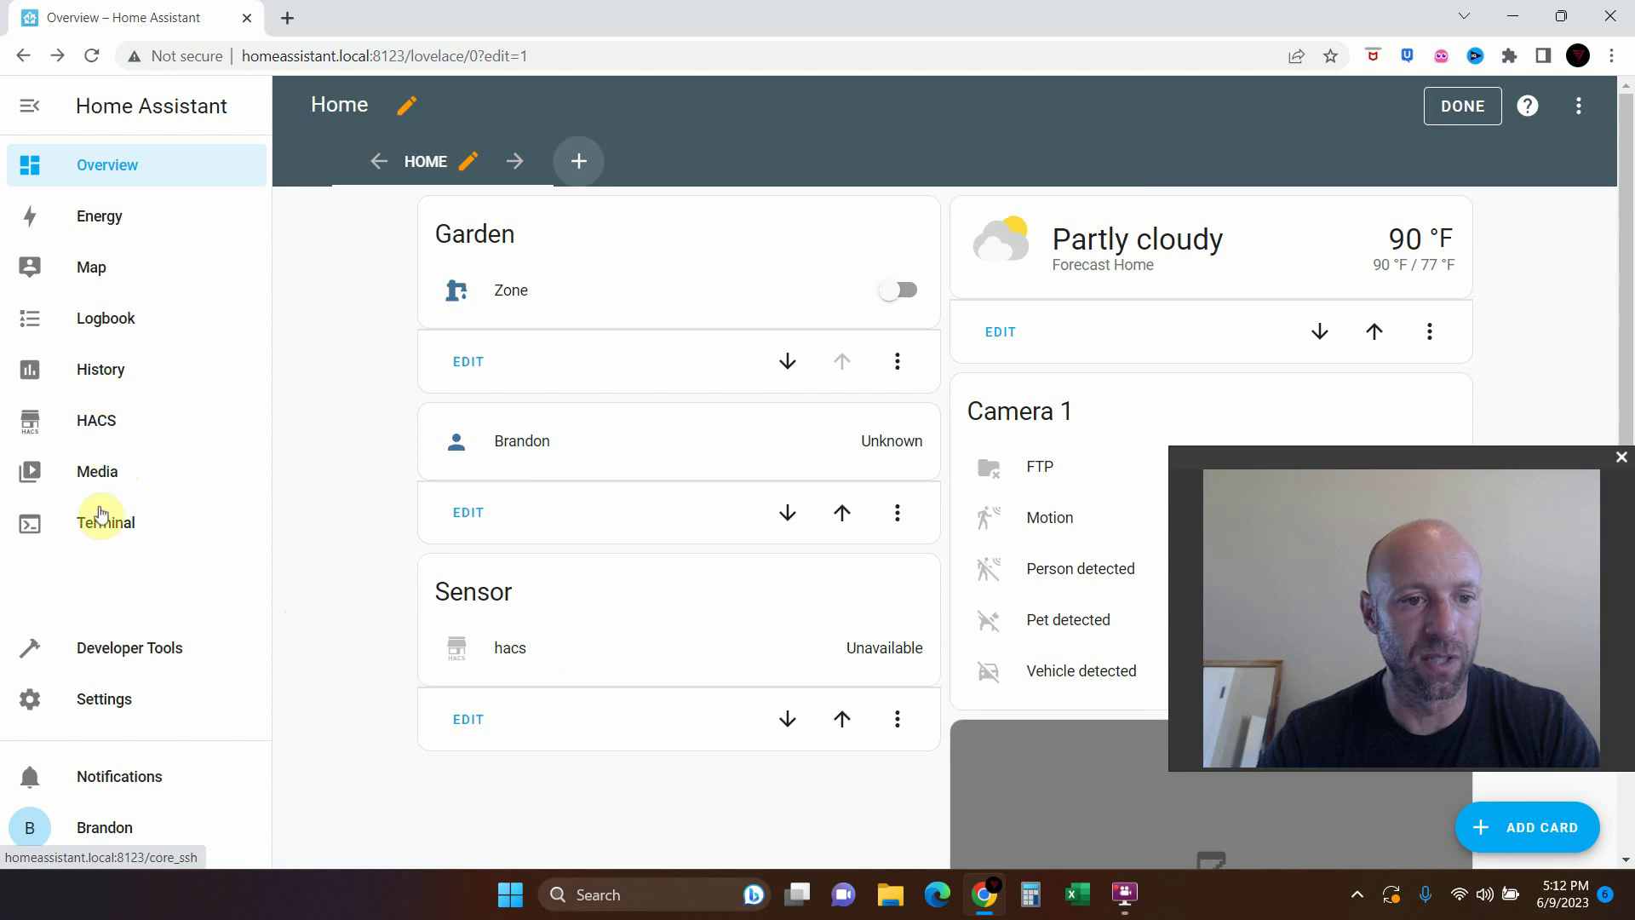
# Navigate from Settings through Devices & Services to the Orbit B-hyve Smart Hose Tap Timer device
pyautogui.click(108, 700)
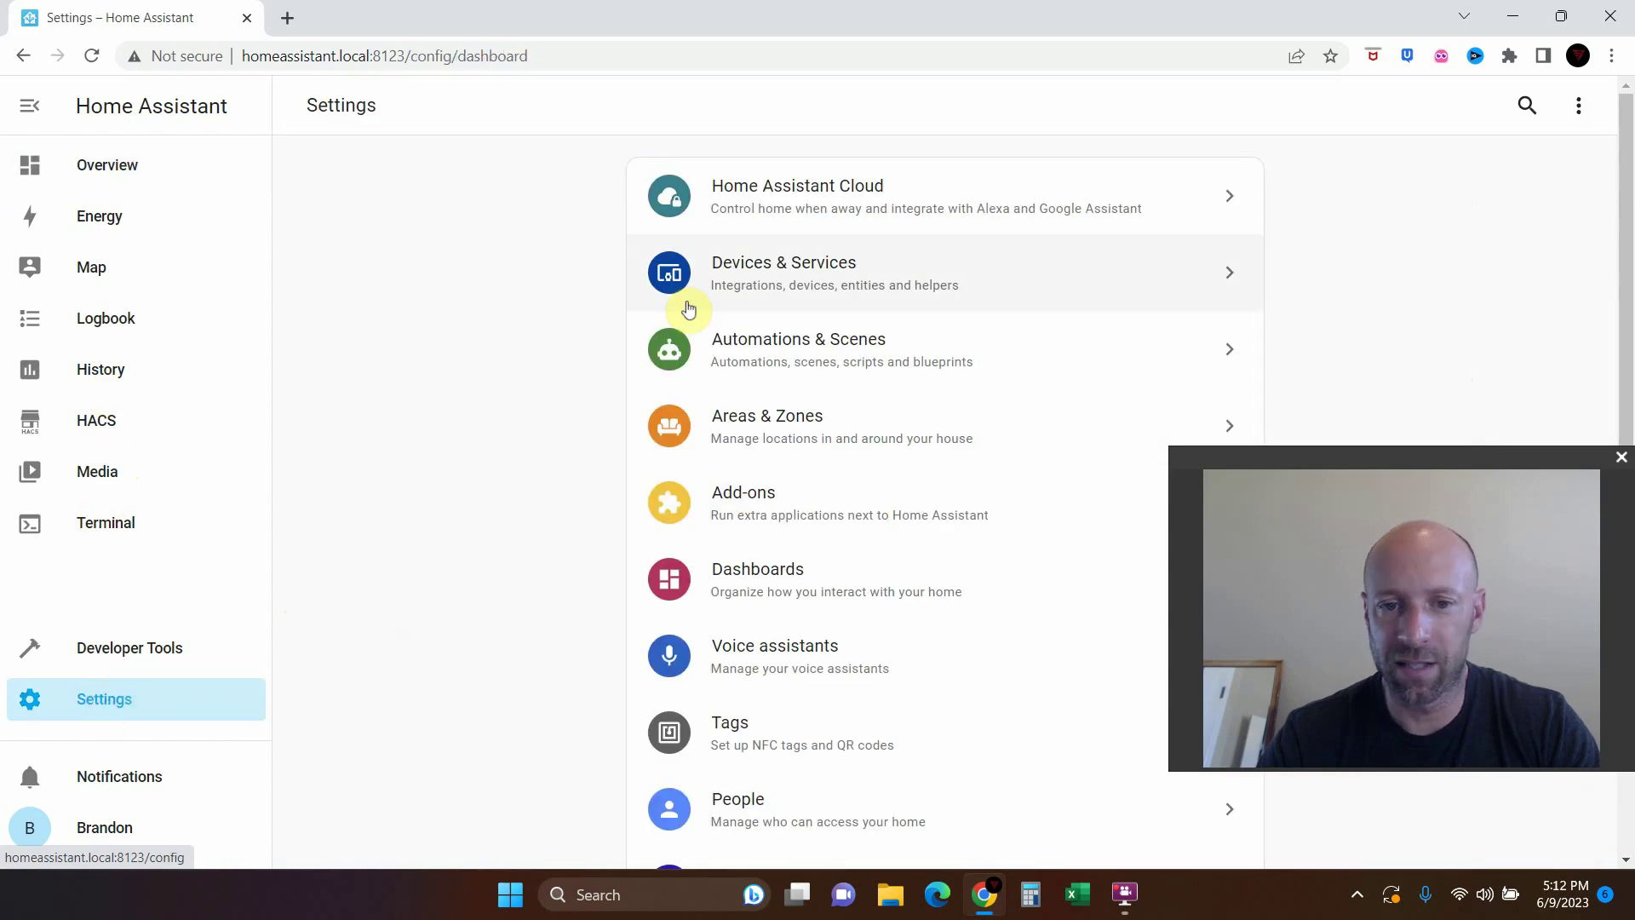
pyautogui.click(752, 275)
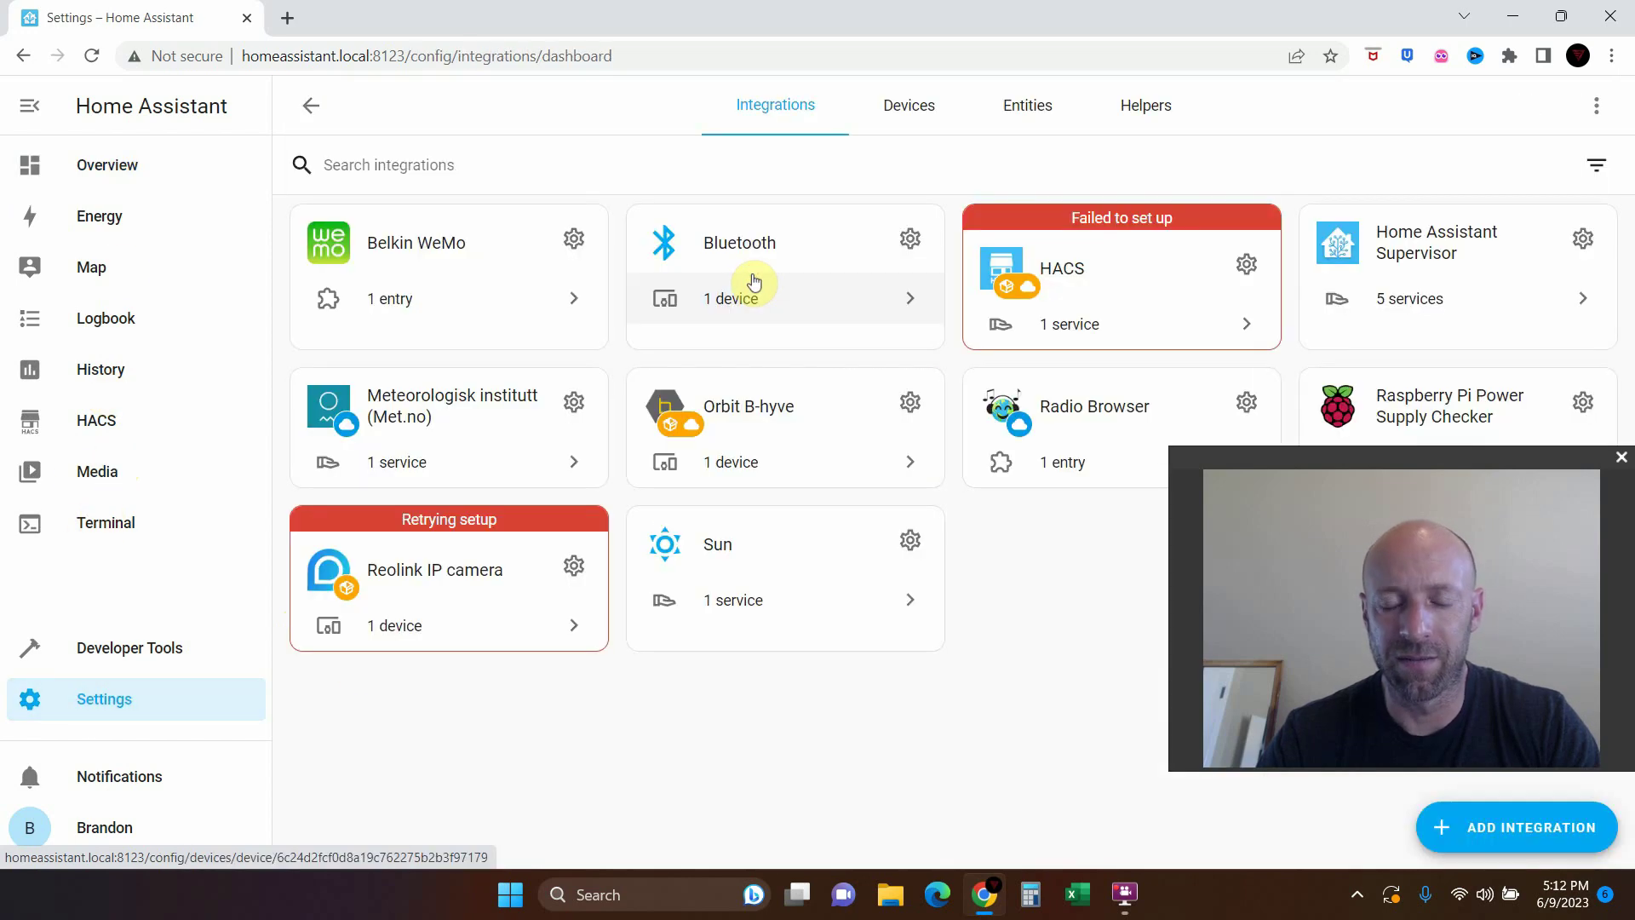
pyautogui.click(739, 413)
pyautogui.click(548, 455)
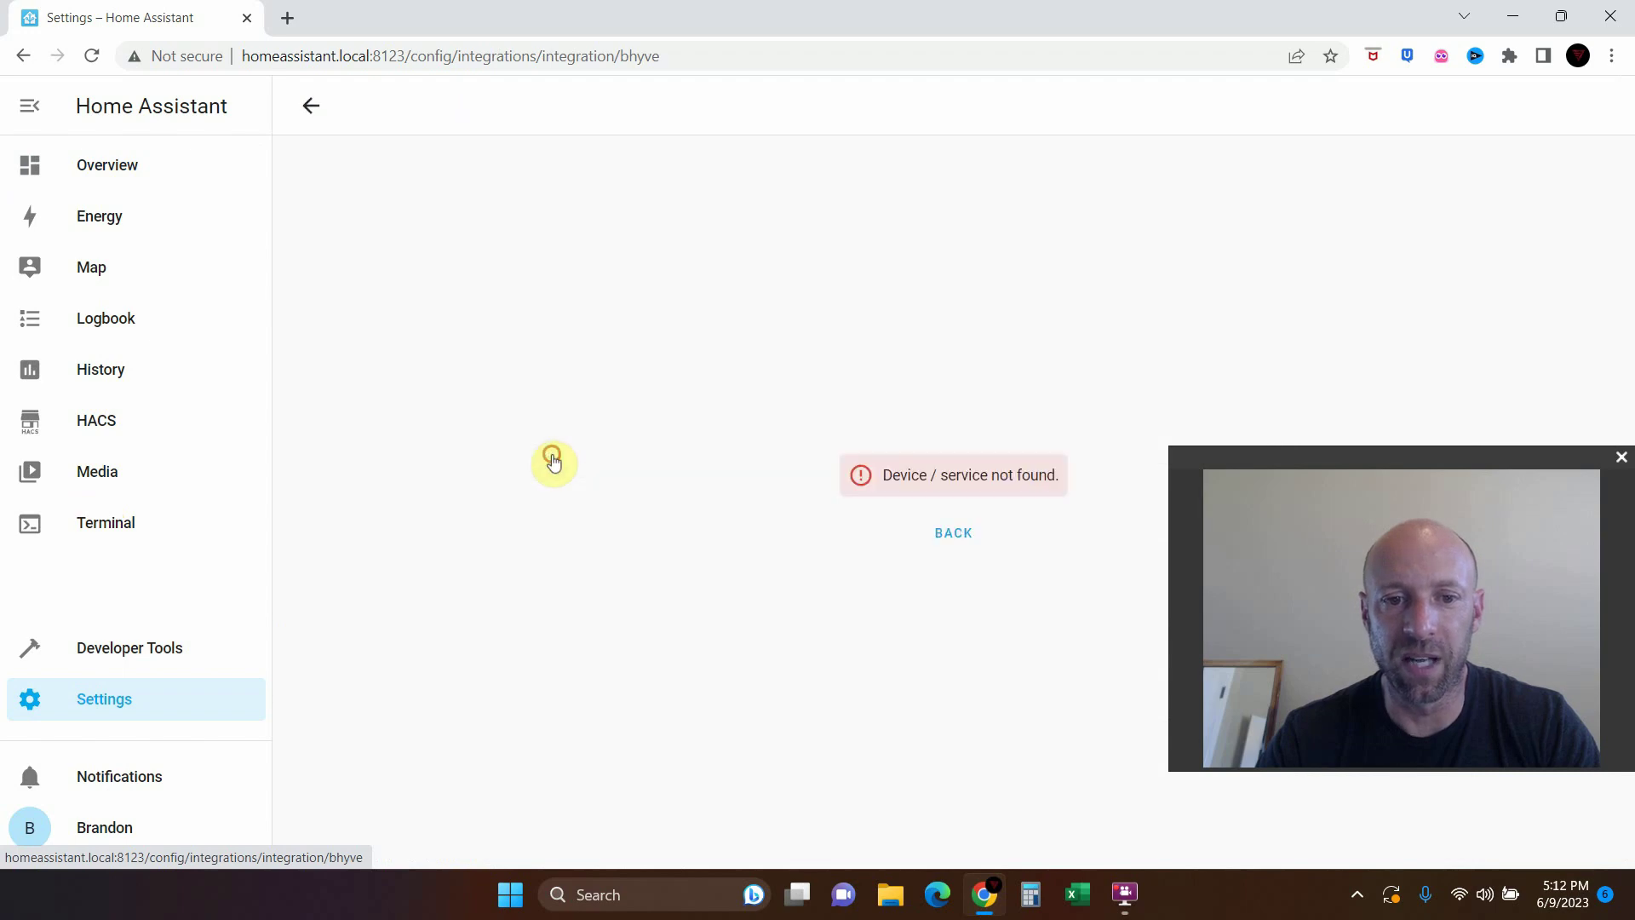
# Add the Diagnostic readings to the dashboard and accept the suggested Smart Hose Tap Timer card
pyautogui.scroll(-3, 886, 723)
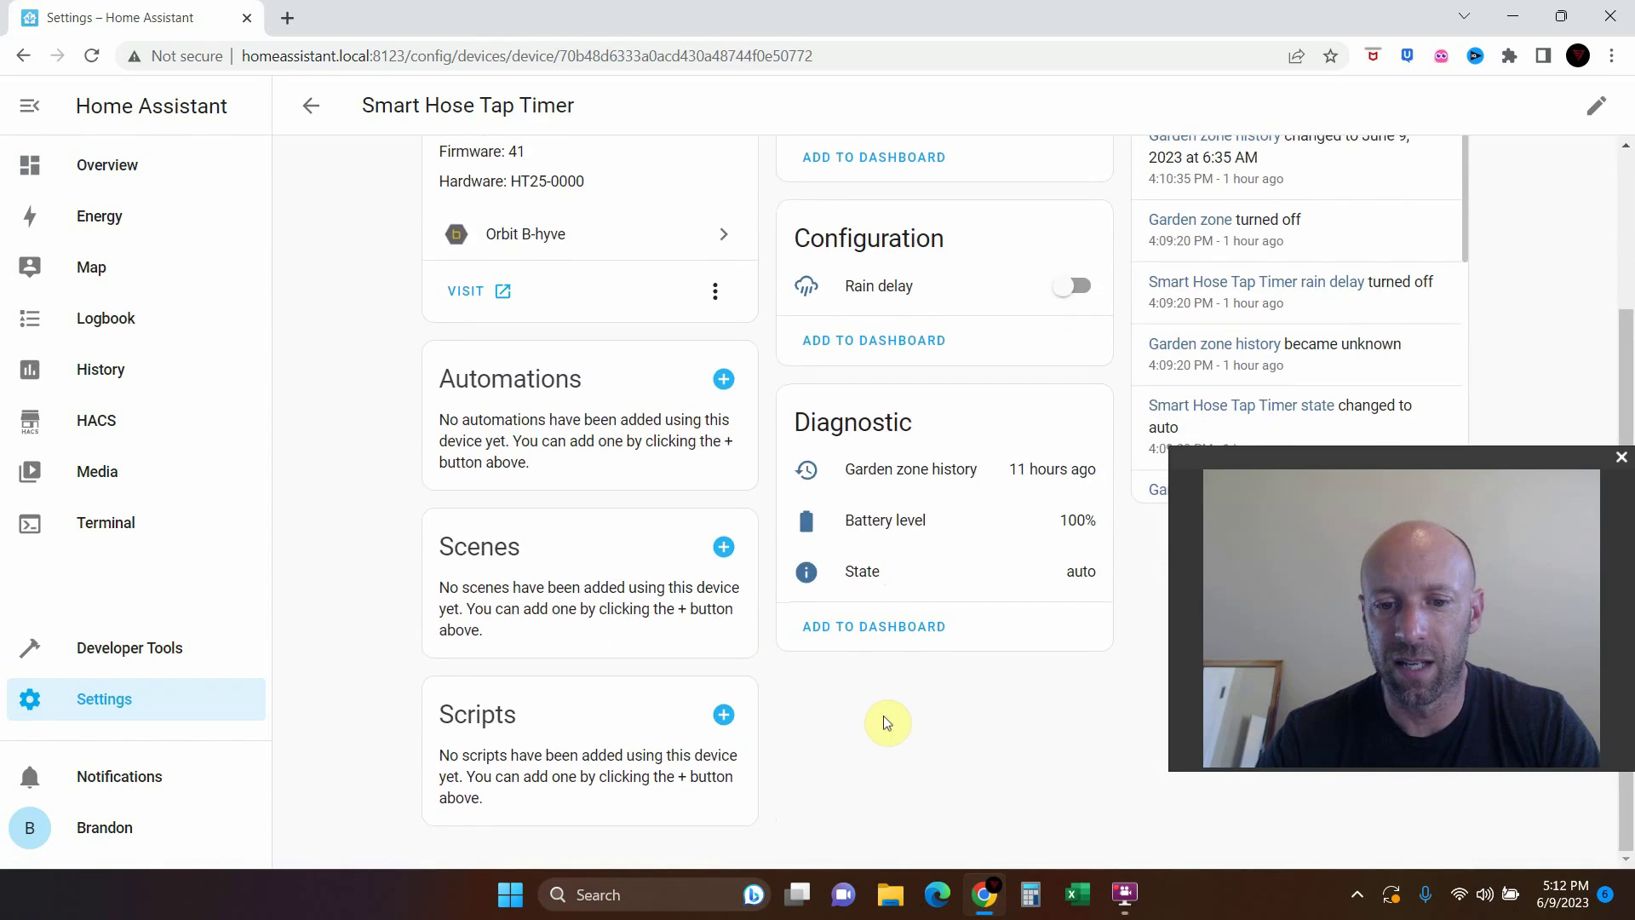
pyautogui.click(912, 630)
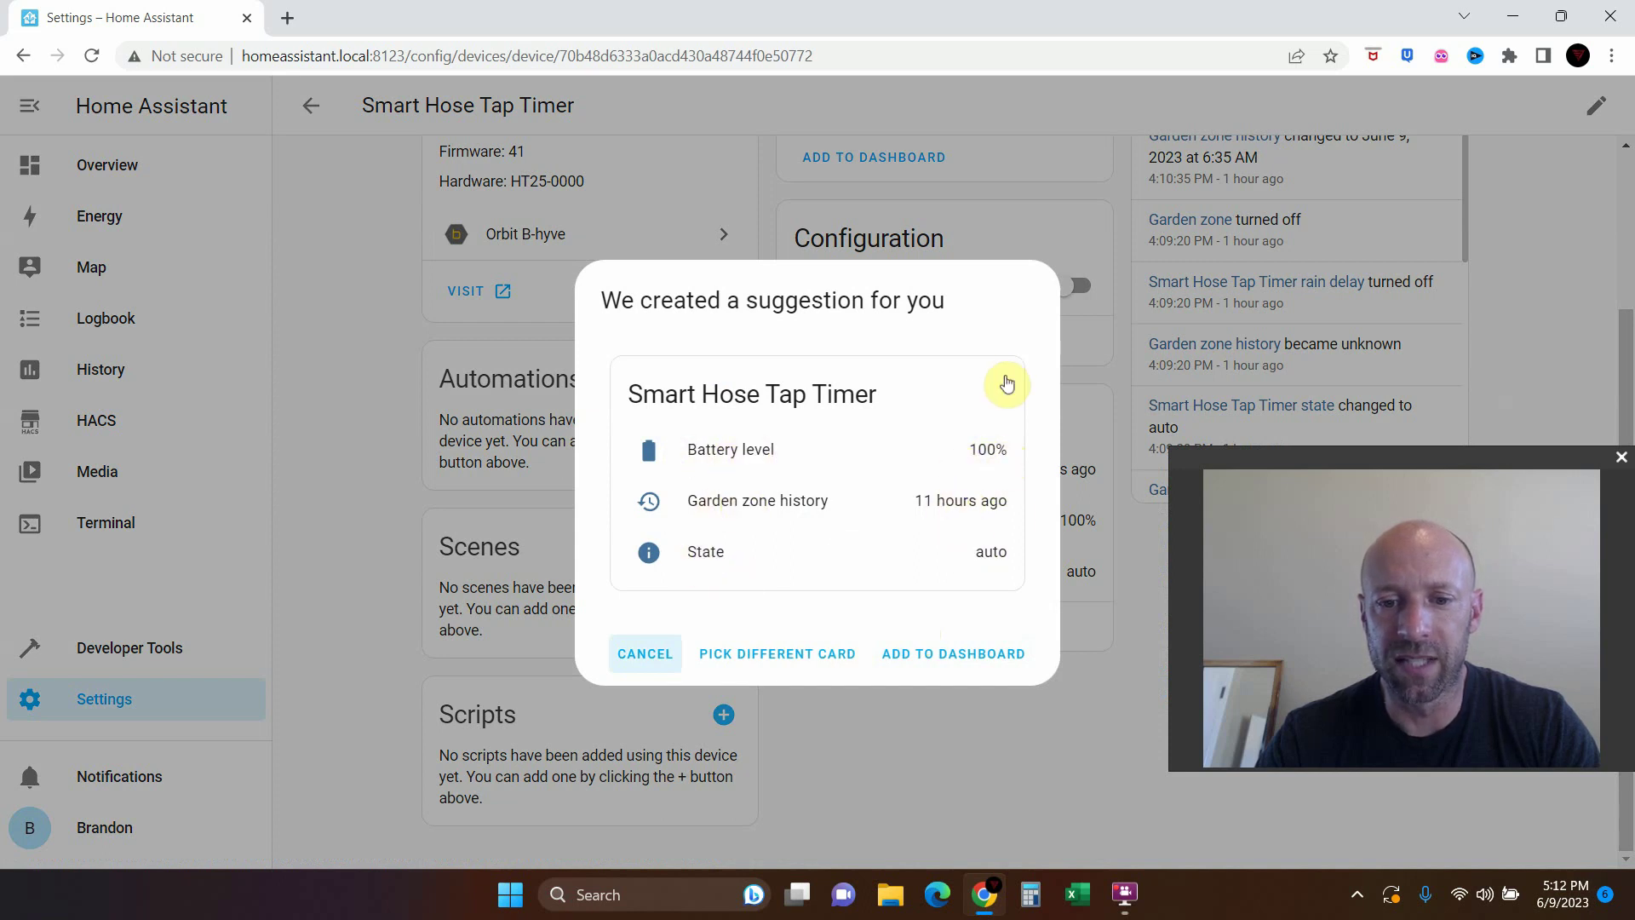
pyautogui.click(954, 656)
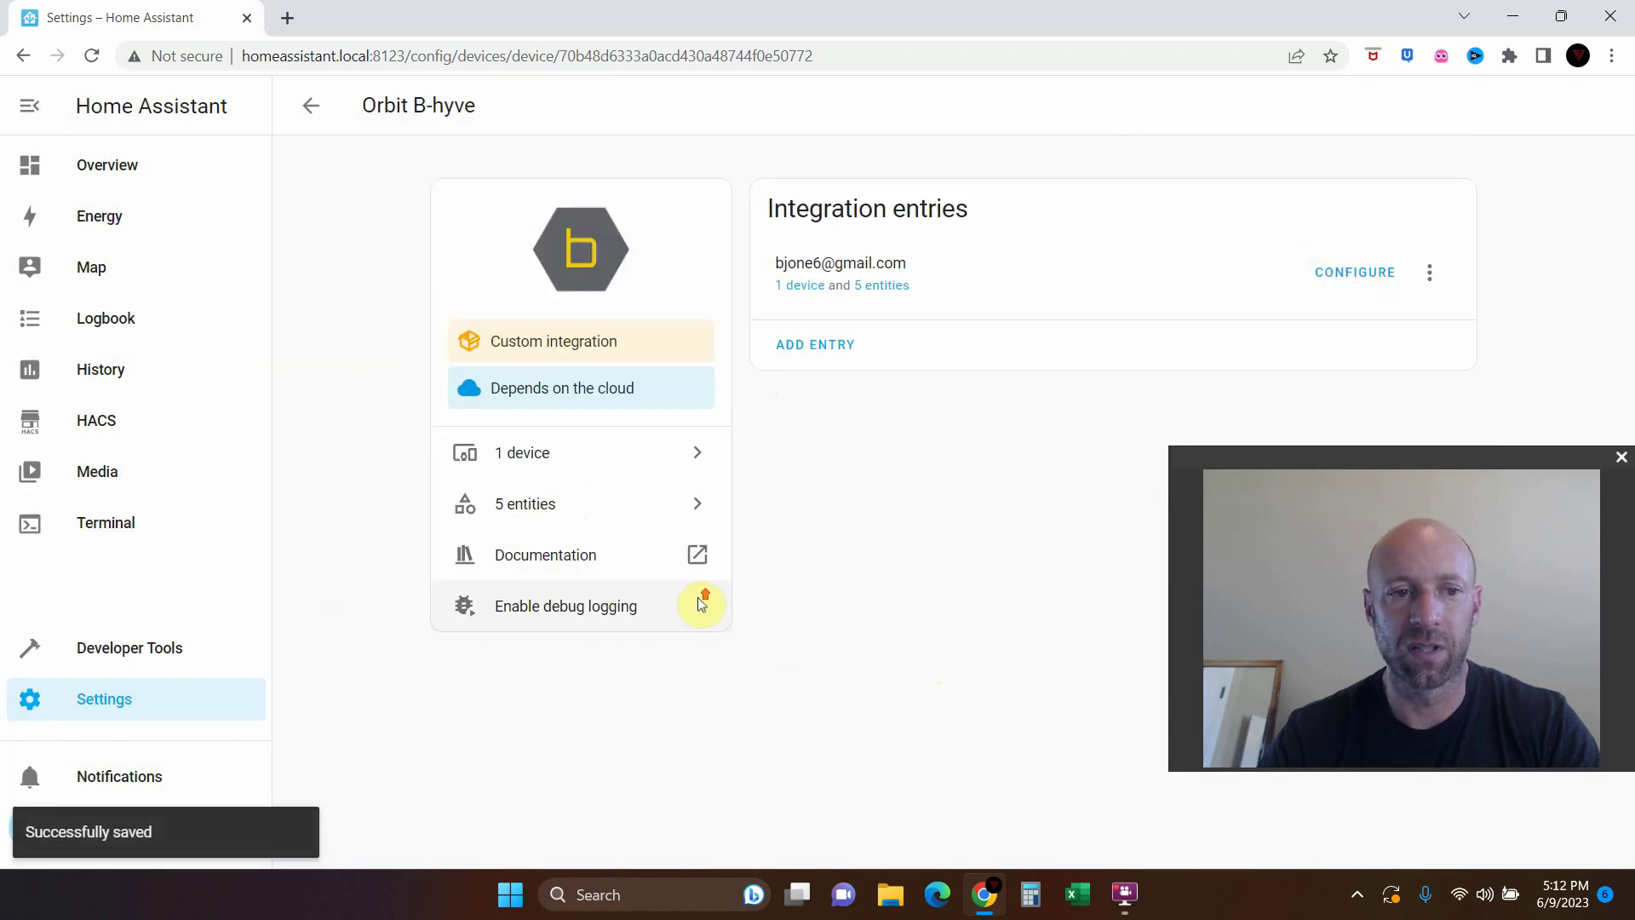
# Return to the Home dashboard and inspect the new Smart Hose Tap Timer card in edit mode
pyautogui.click(155, 172)
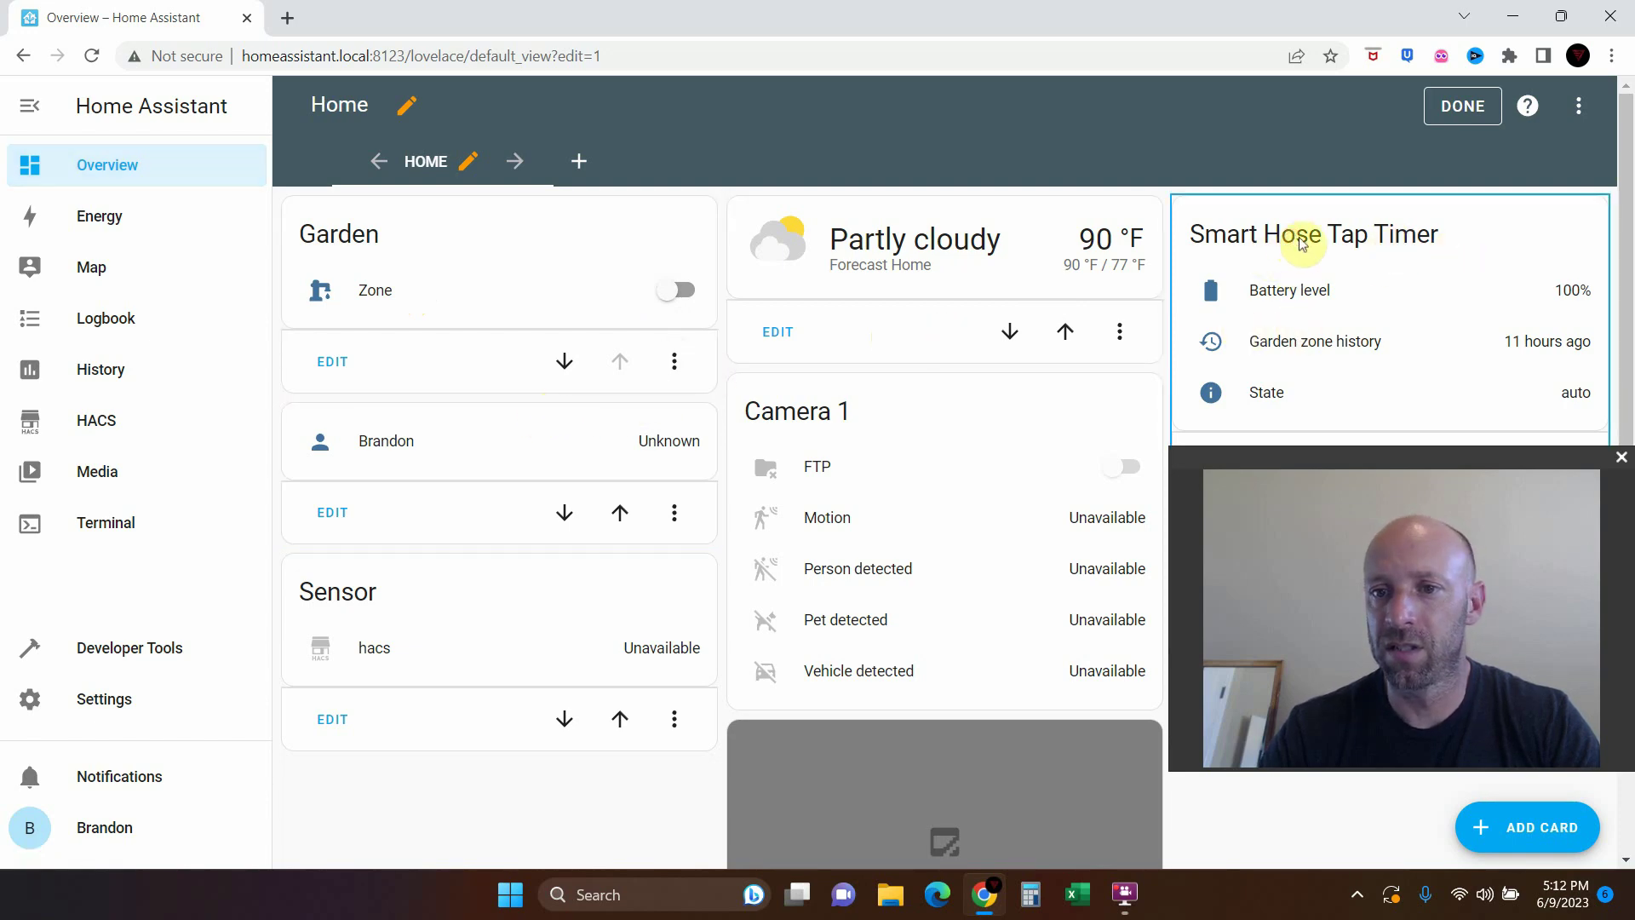
pyautogui.moveTo(1289, 457); pyautogui.dragTo(1059, 545)
pyautogui.click(1231, 466)
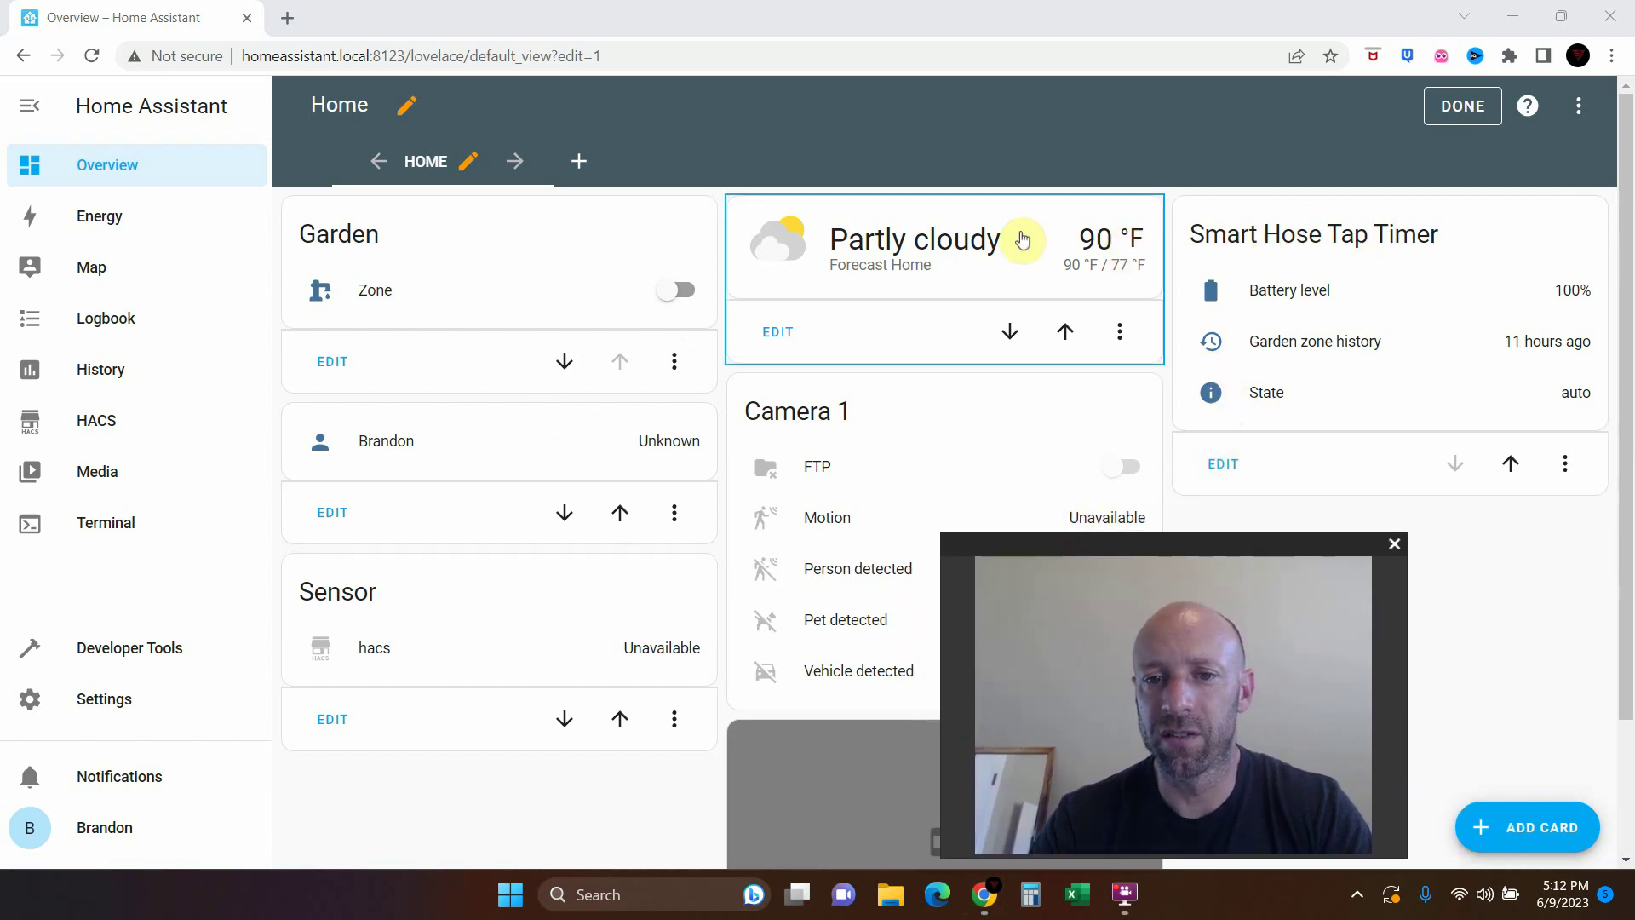
# Exit dashboard edit mode, then open and close the entity search filter
pyautogui.click(1467, 108)
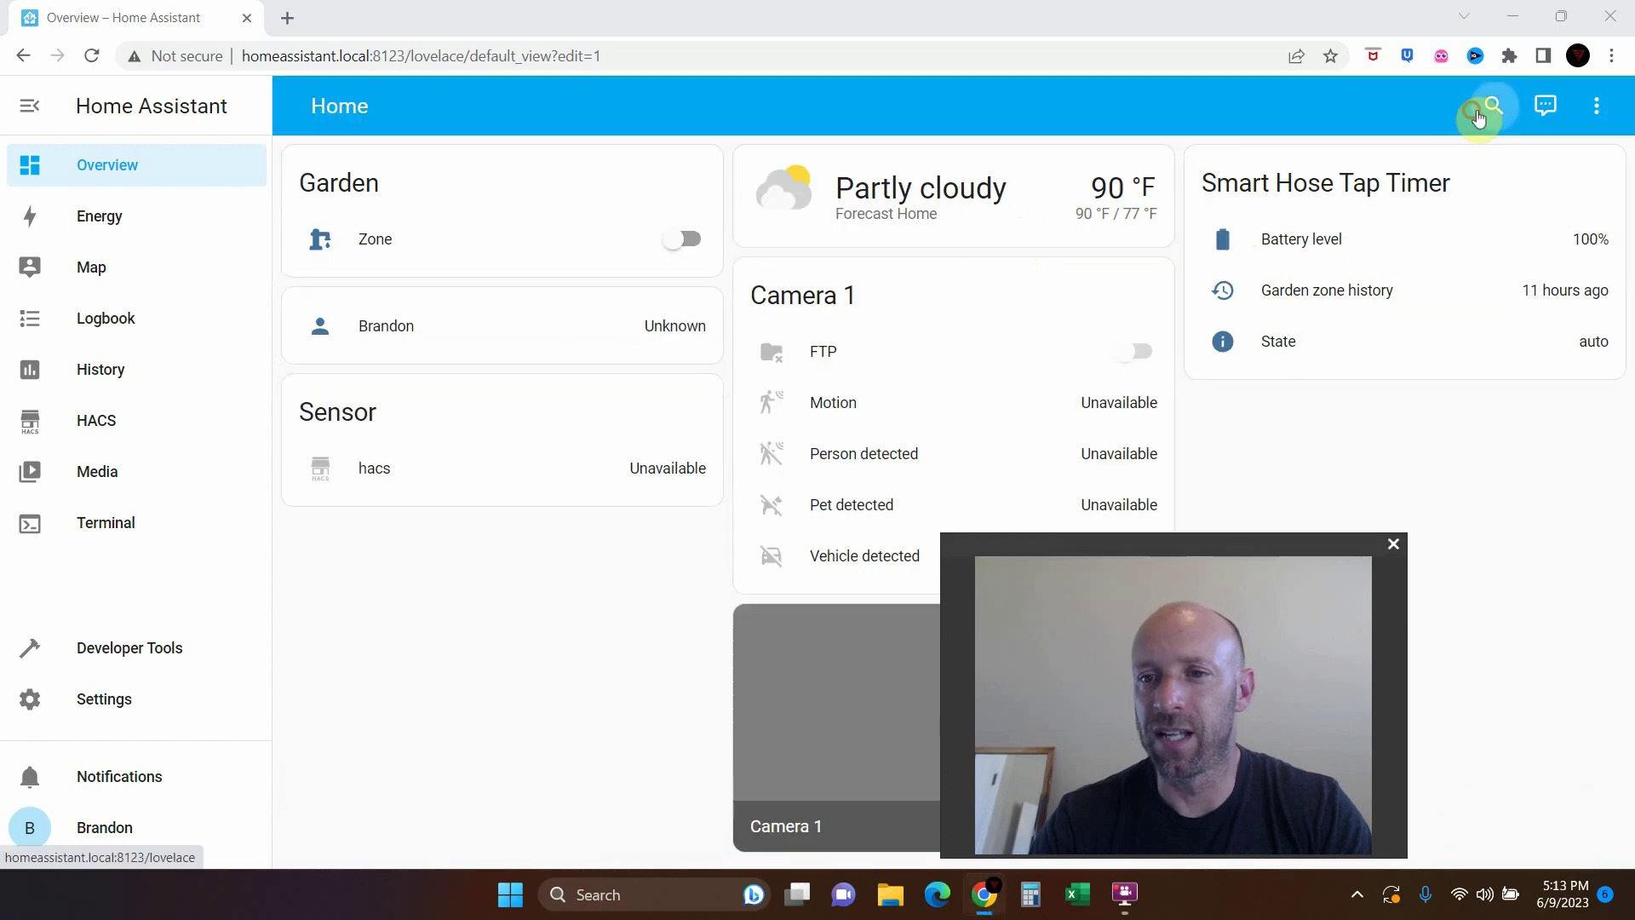
pyautogui.press('e')
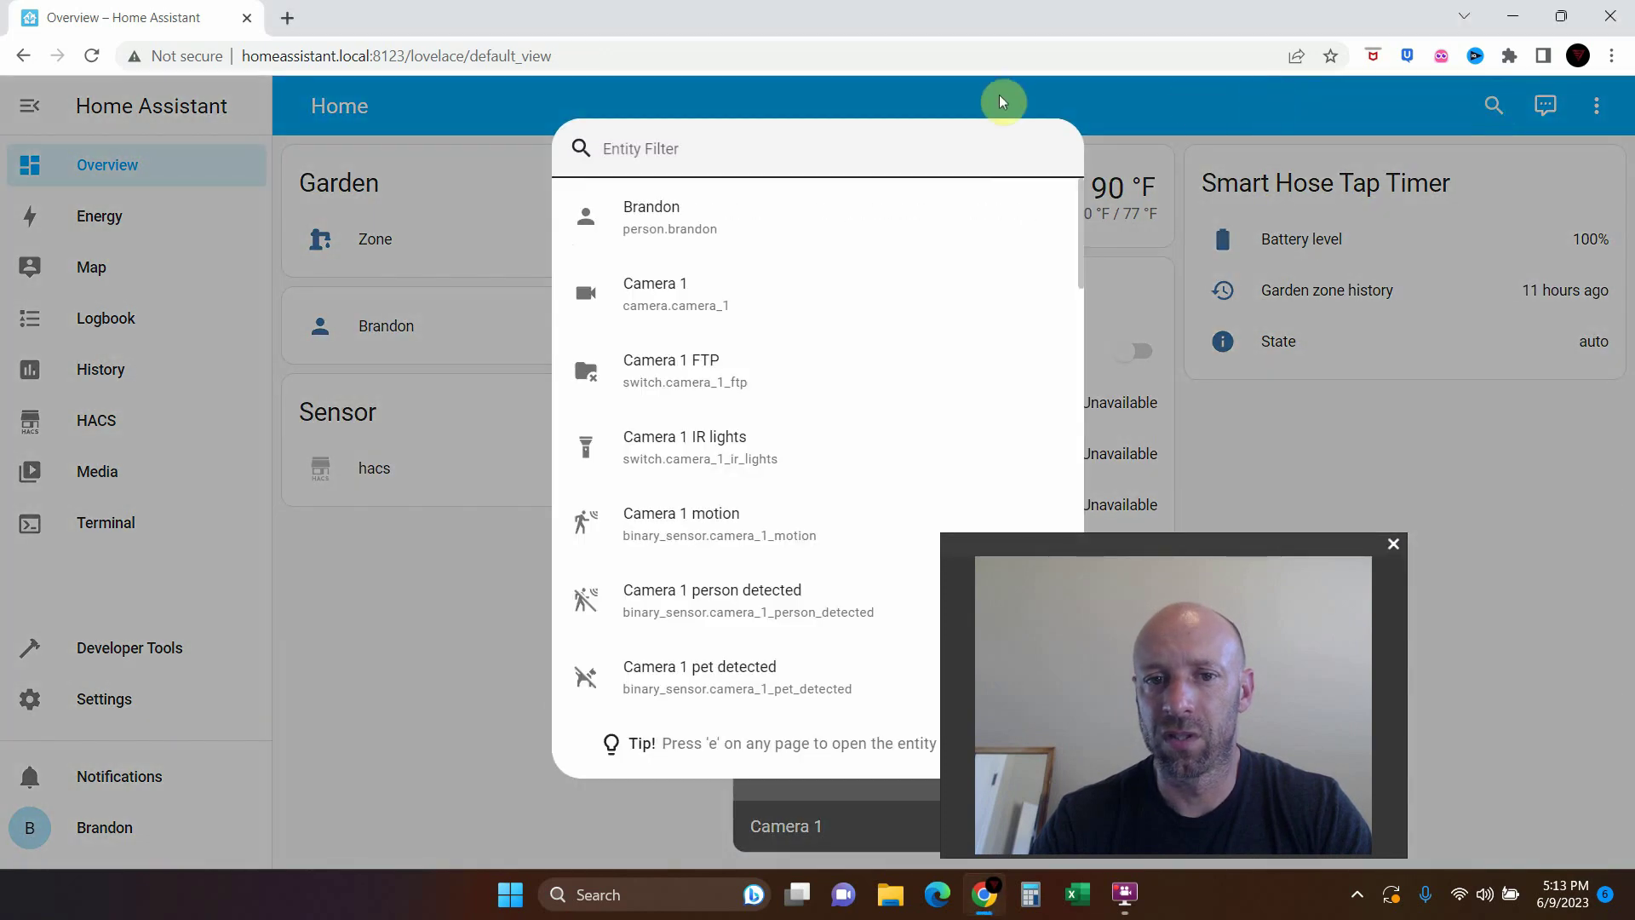
pyautogui.click(1000, 101)
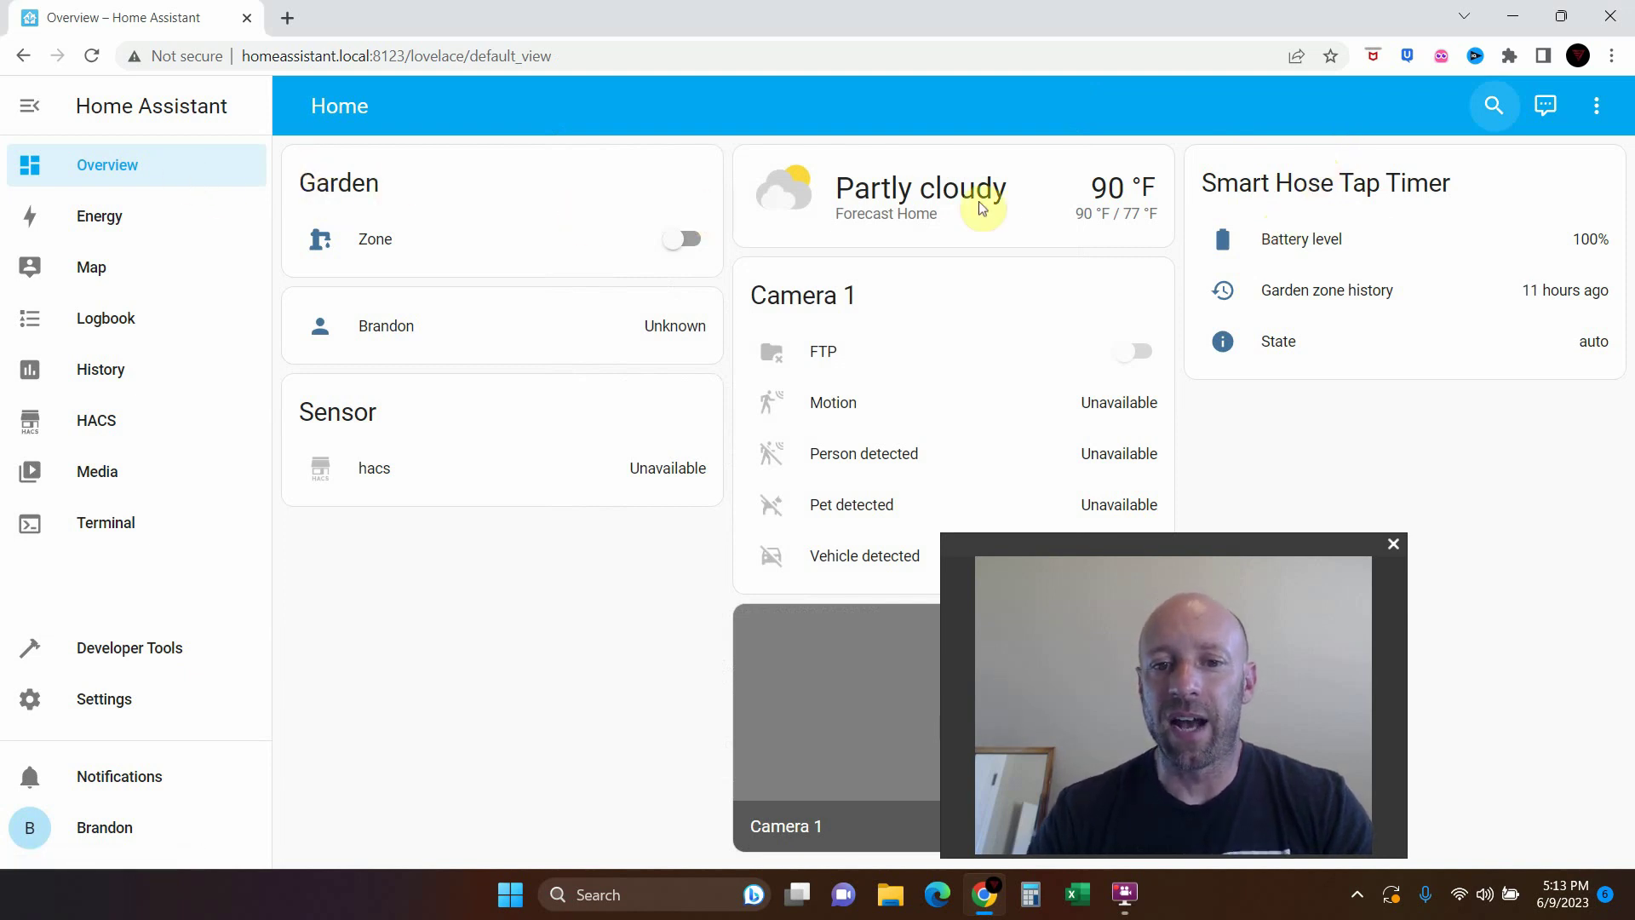
pyautogui.moveTo(1204, 558); pyautogui.dragTo(1427, 563)
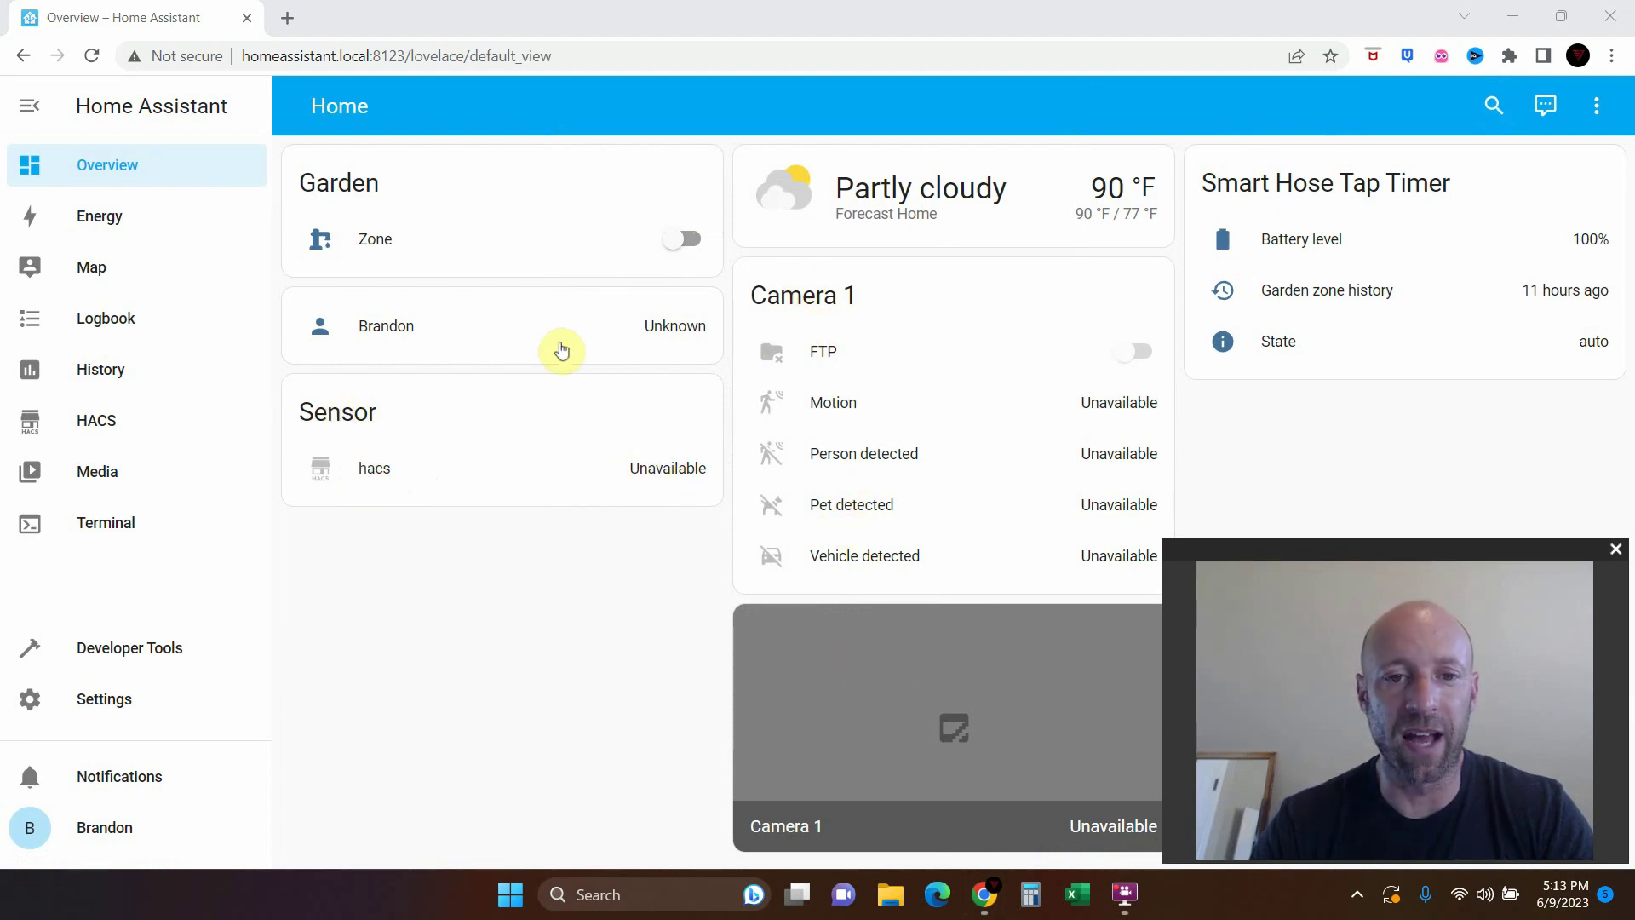
# View the person entity's details and the tap timer's State history, closing each dialog
pyautogui.click(670, 330)
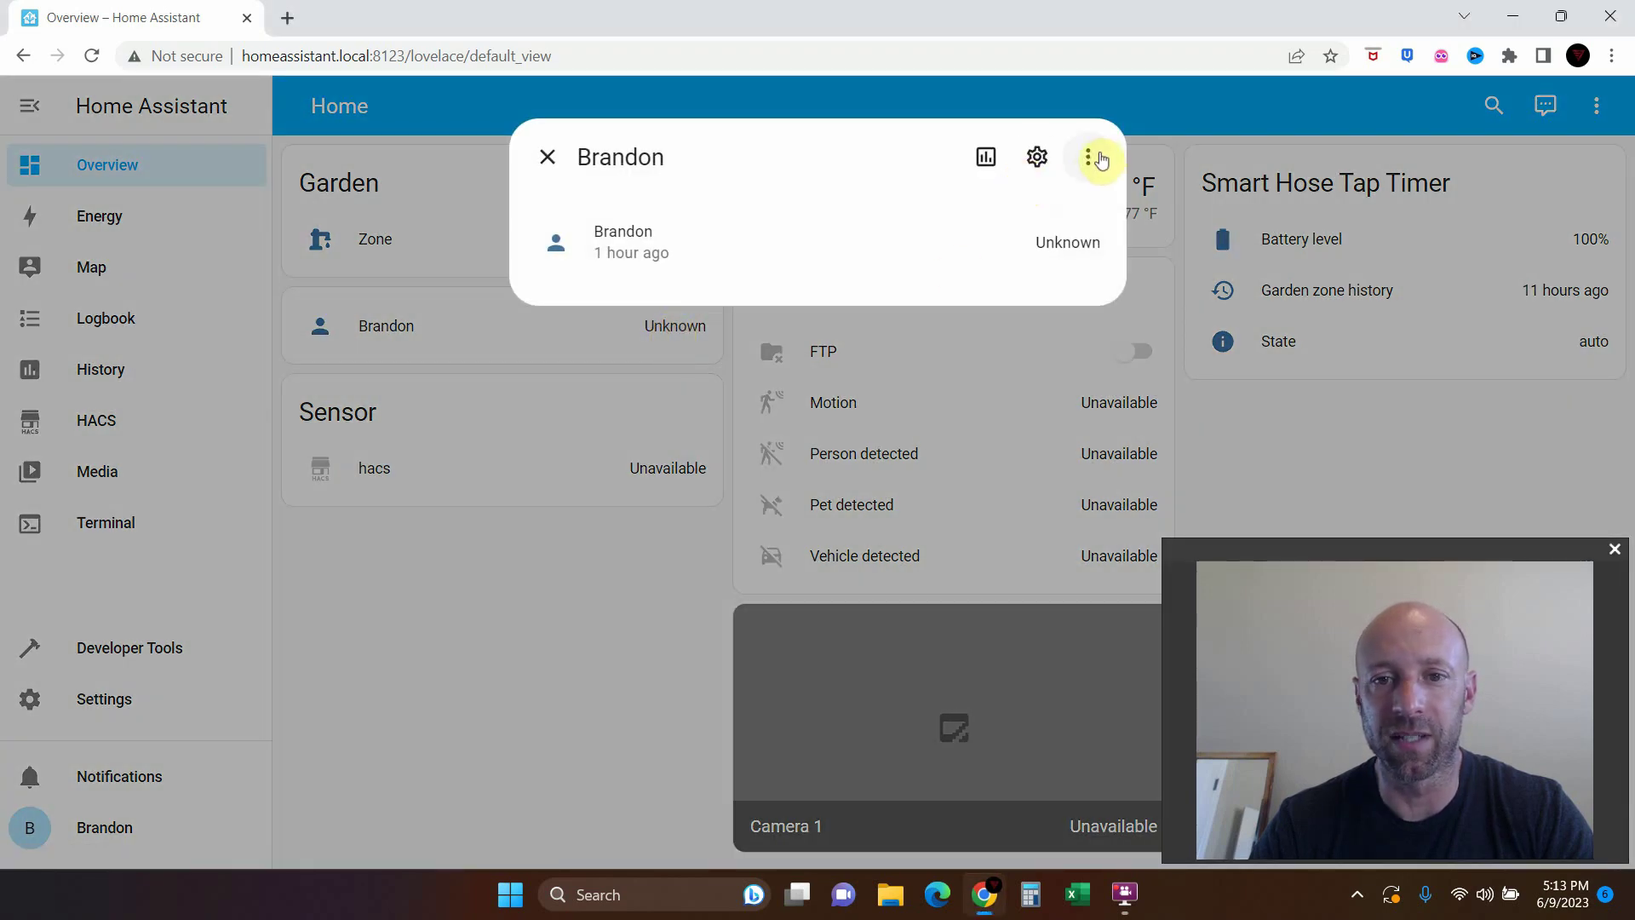
pyautogui.click(547, 157)
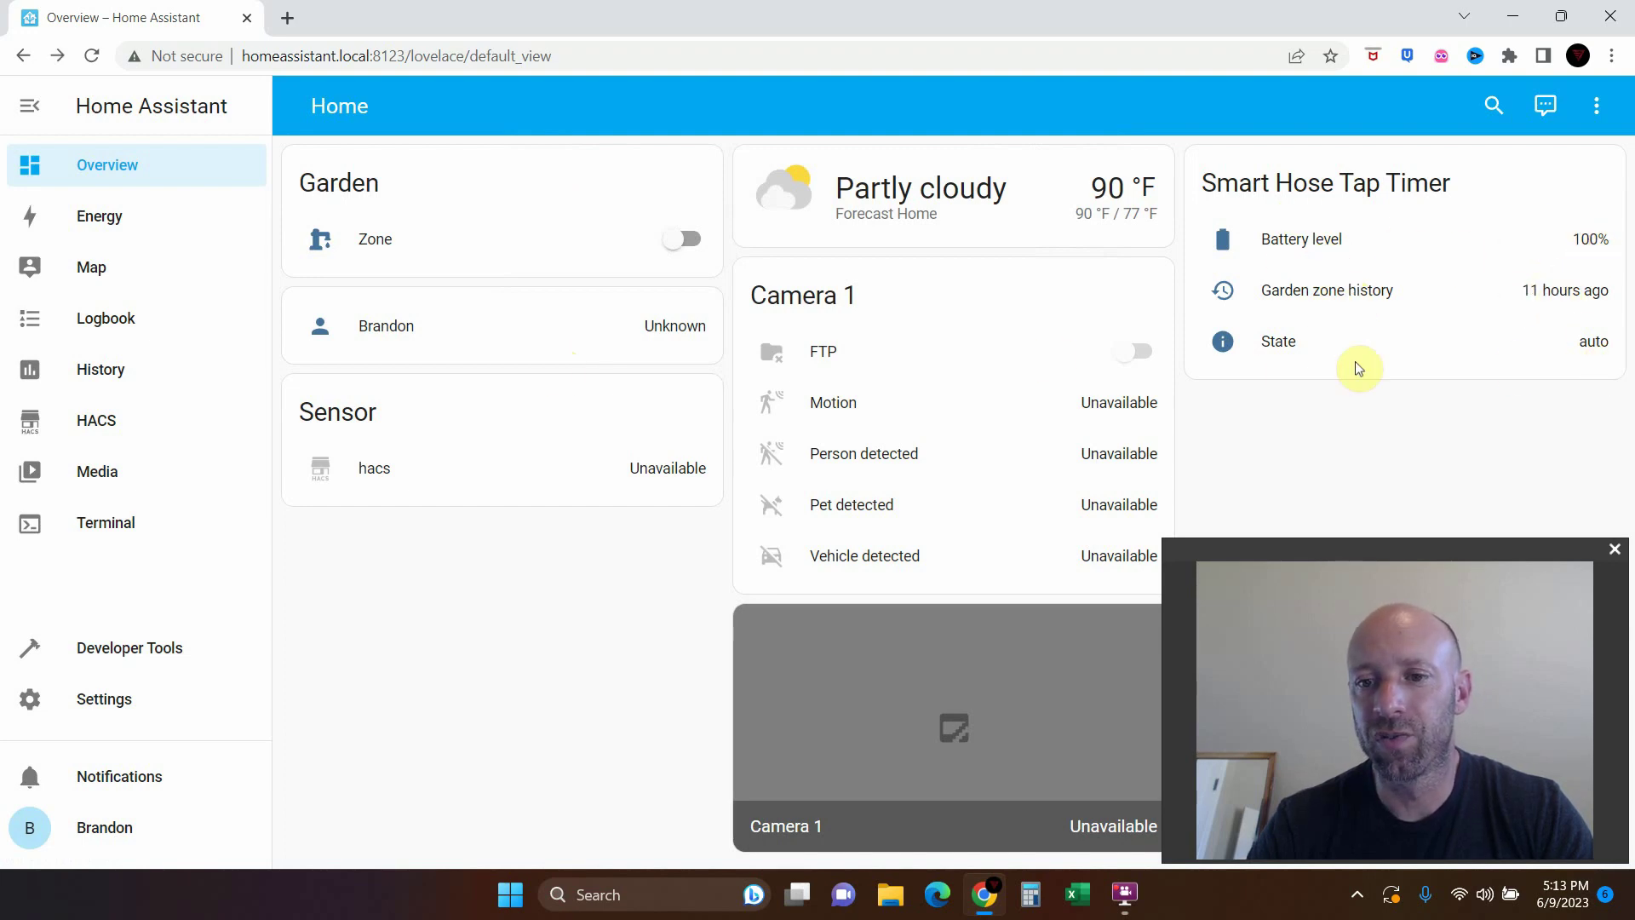
pyautogui.click(1218, 345)
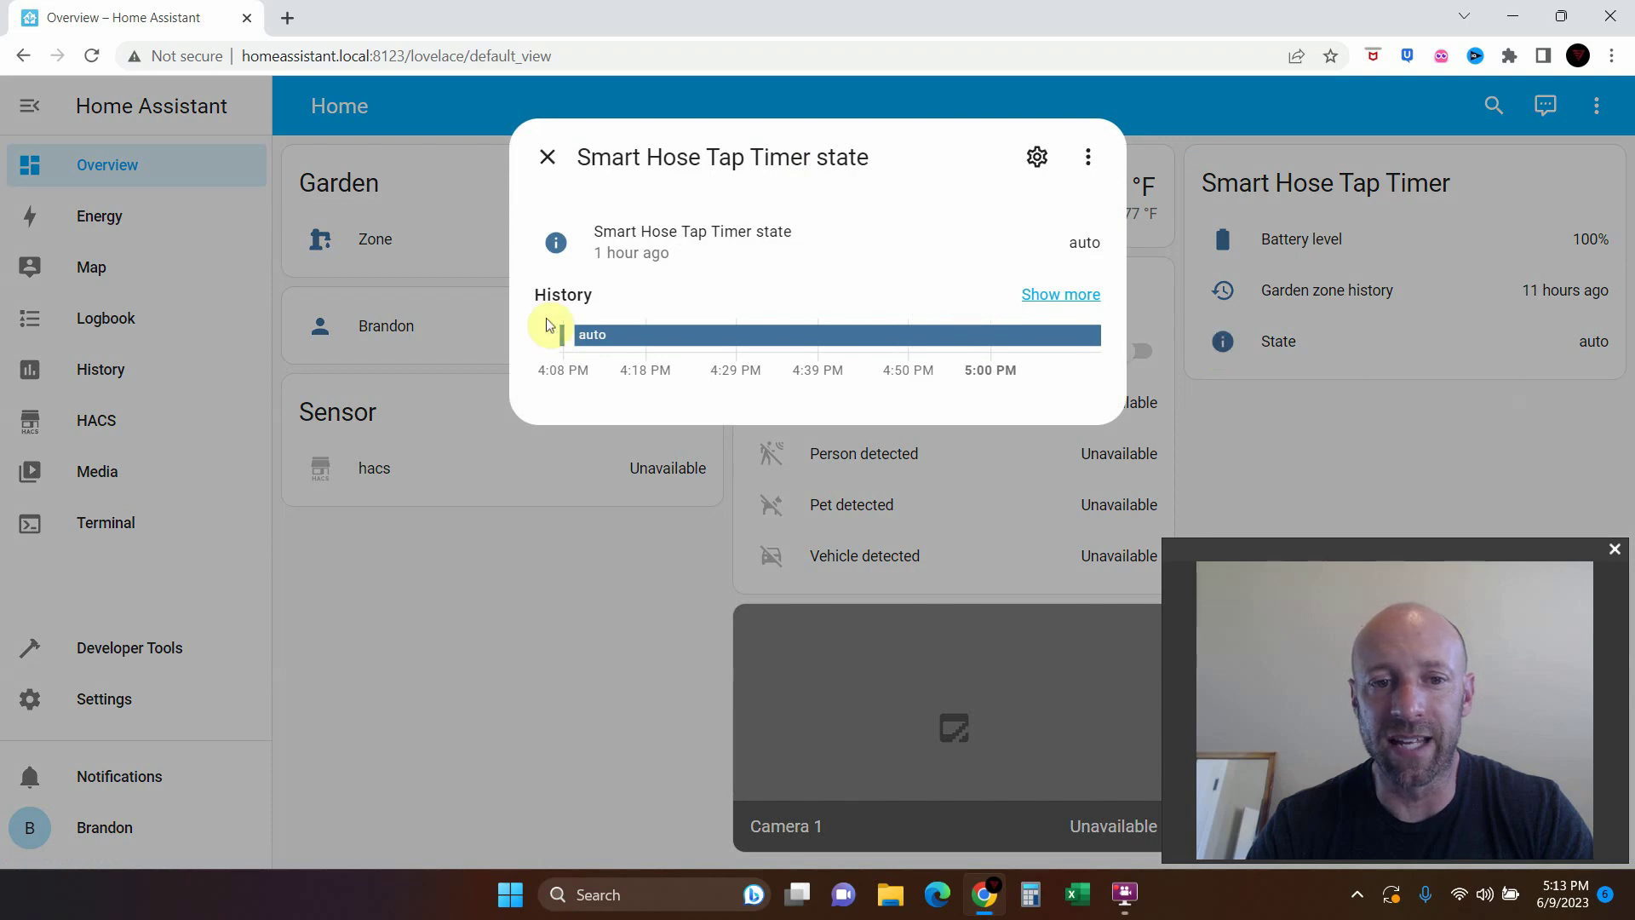
pyautogui.moveTo(955, 335)
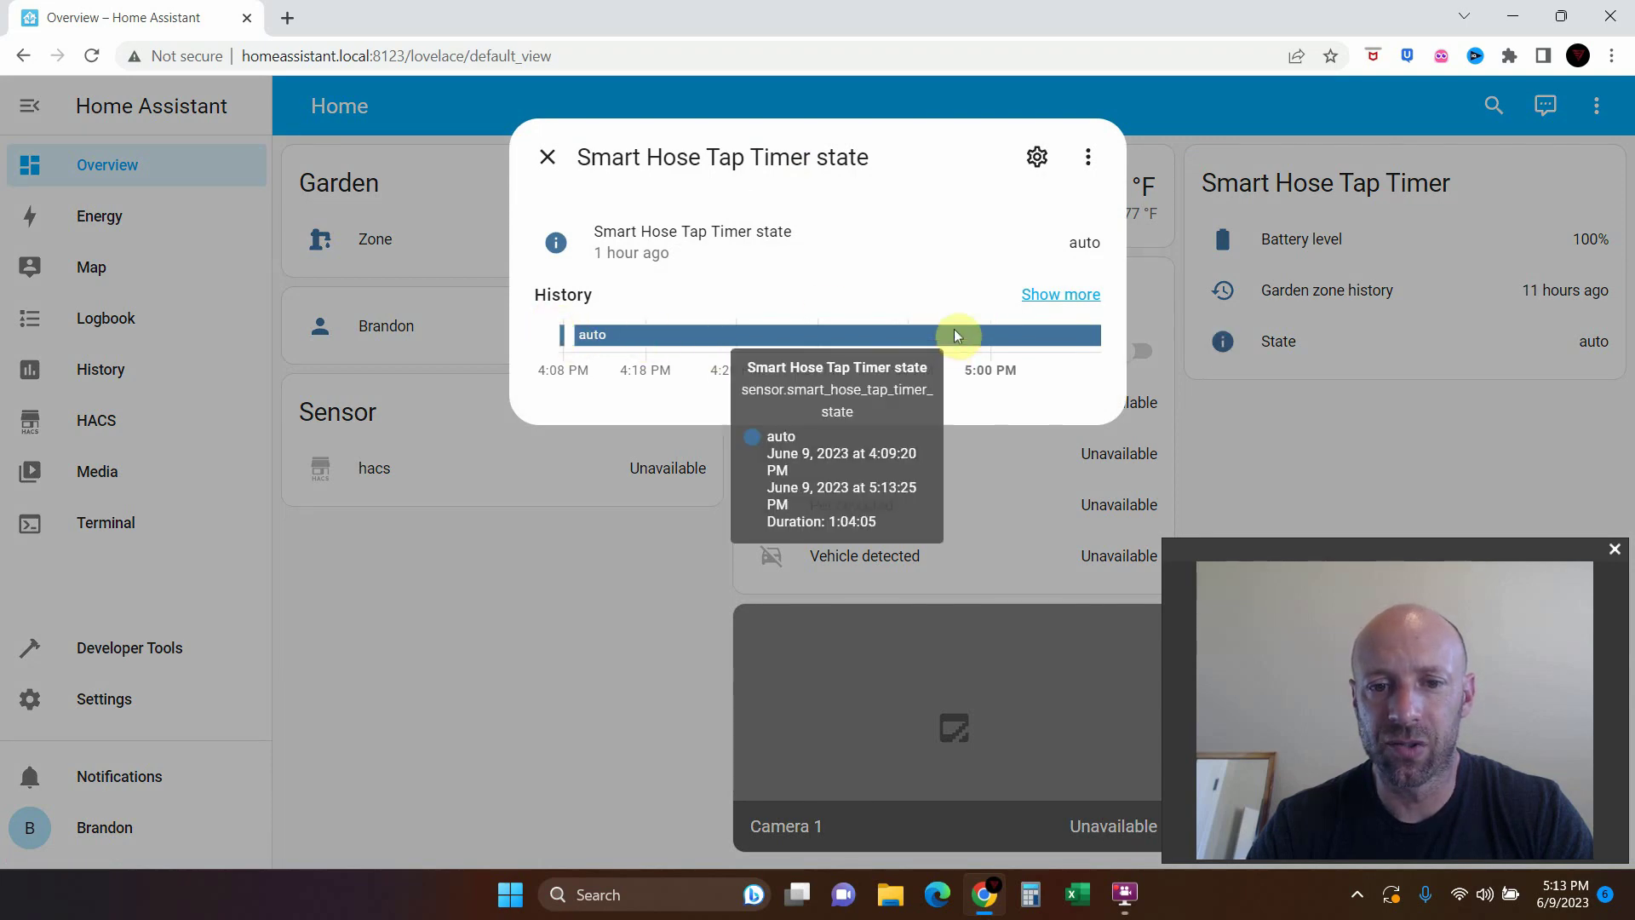
pyautogui.click(1499, 442)
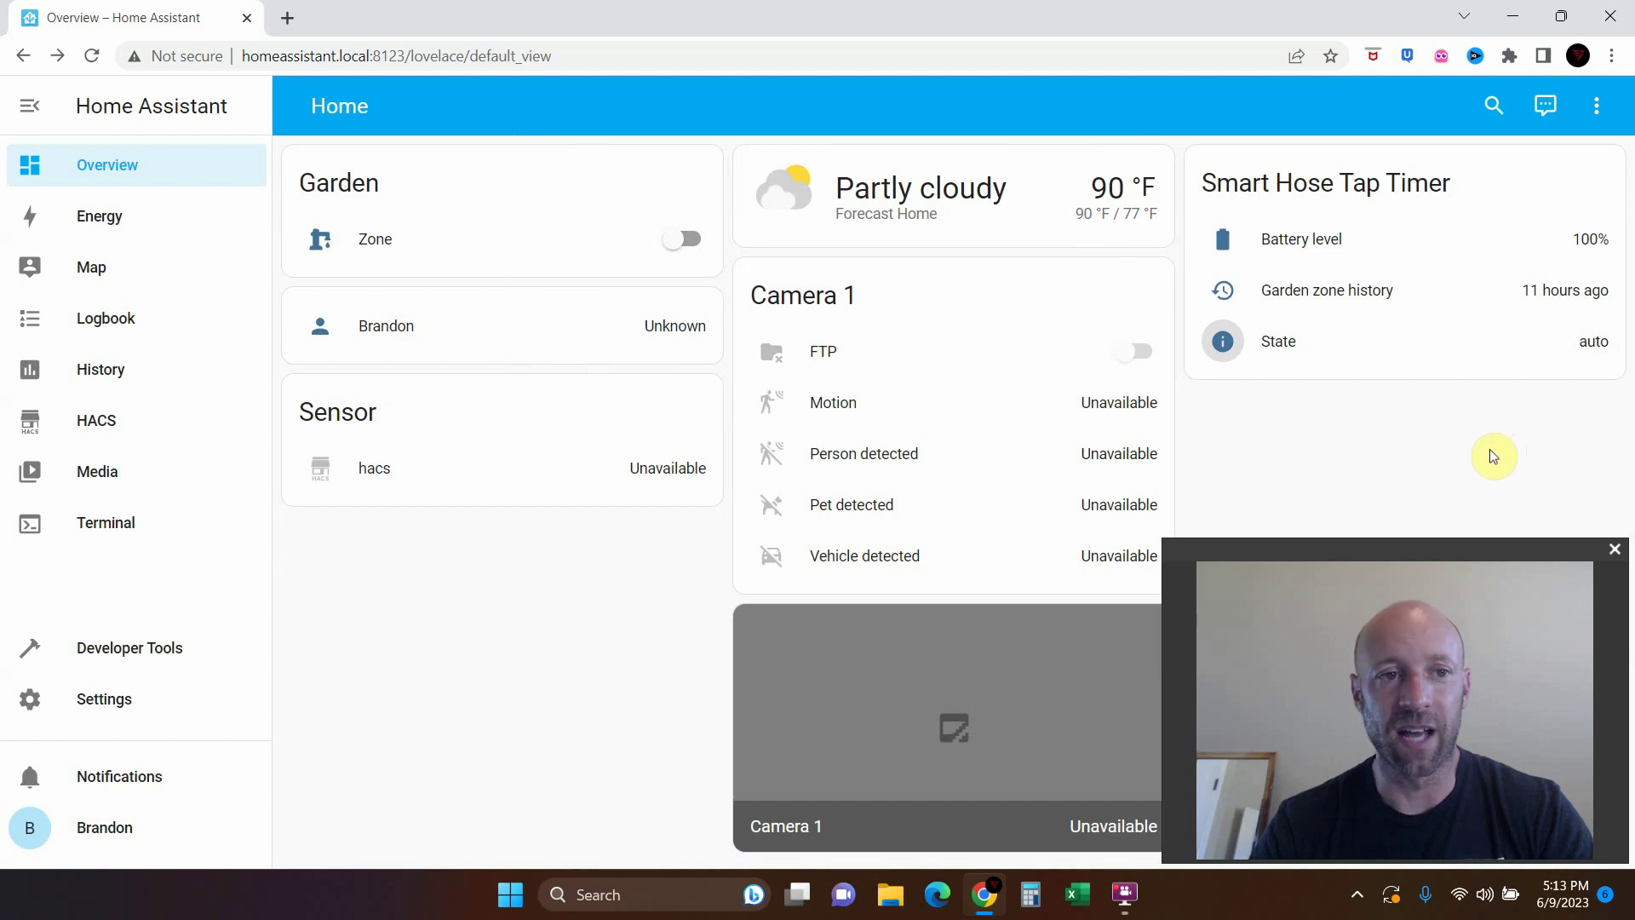